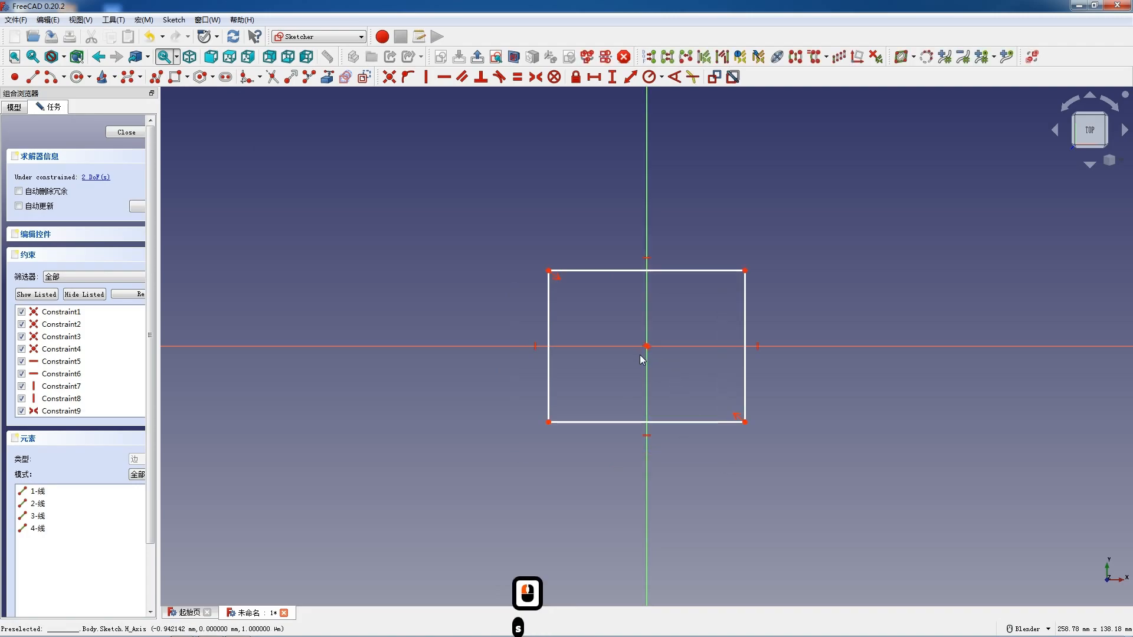
- Constrain the centred rectangle to a horizontal width of 105 mm and a vertical height of 65 mm
key(s)
click(599, 423)
text(l105)
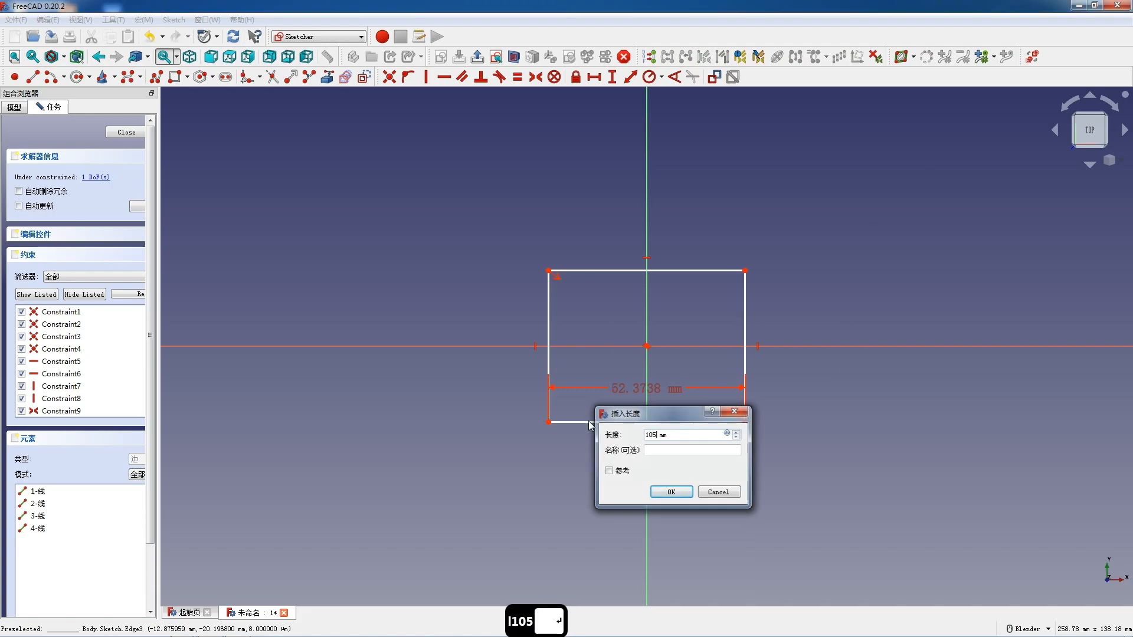
key(Return)
click(449, 363)
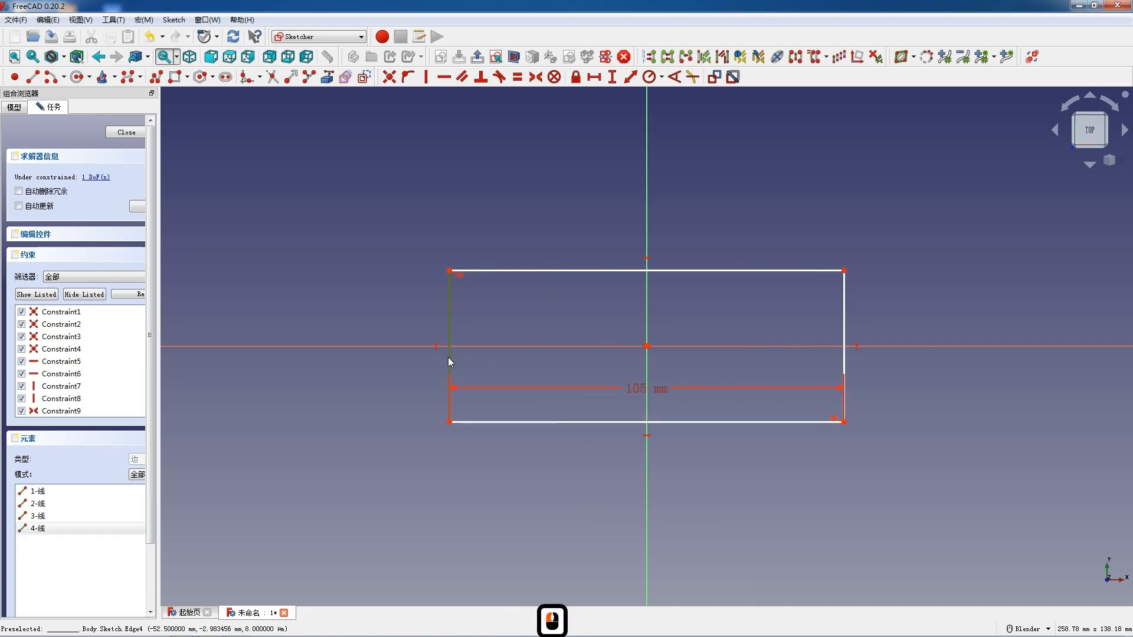
text(i)
text(65)
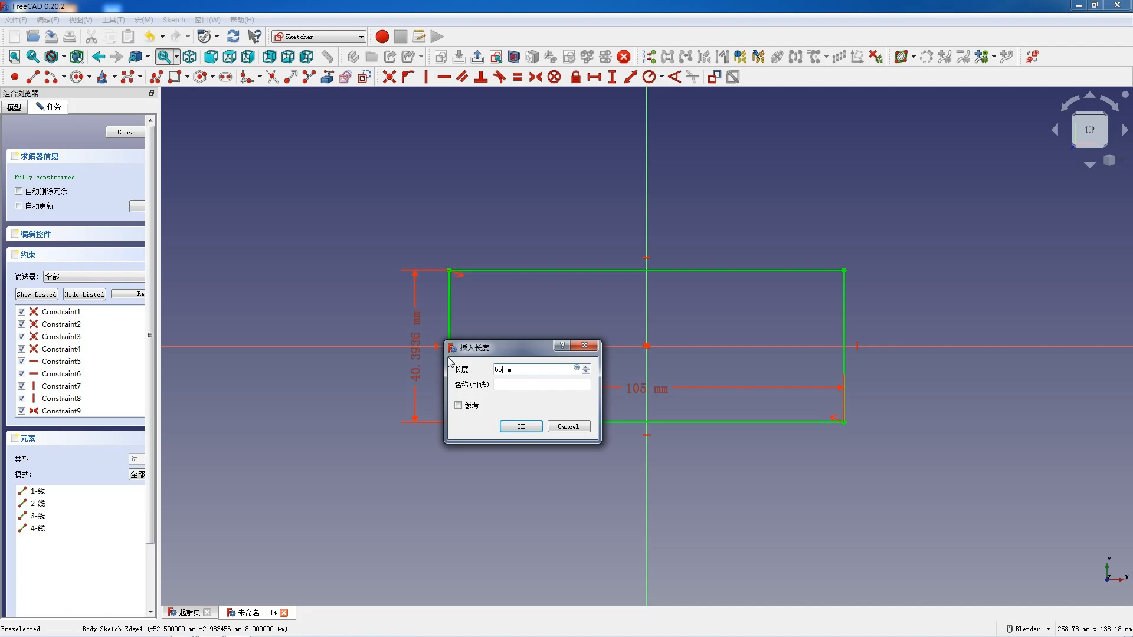
key(Return)
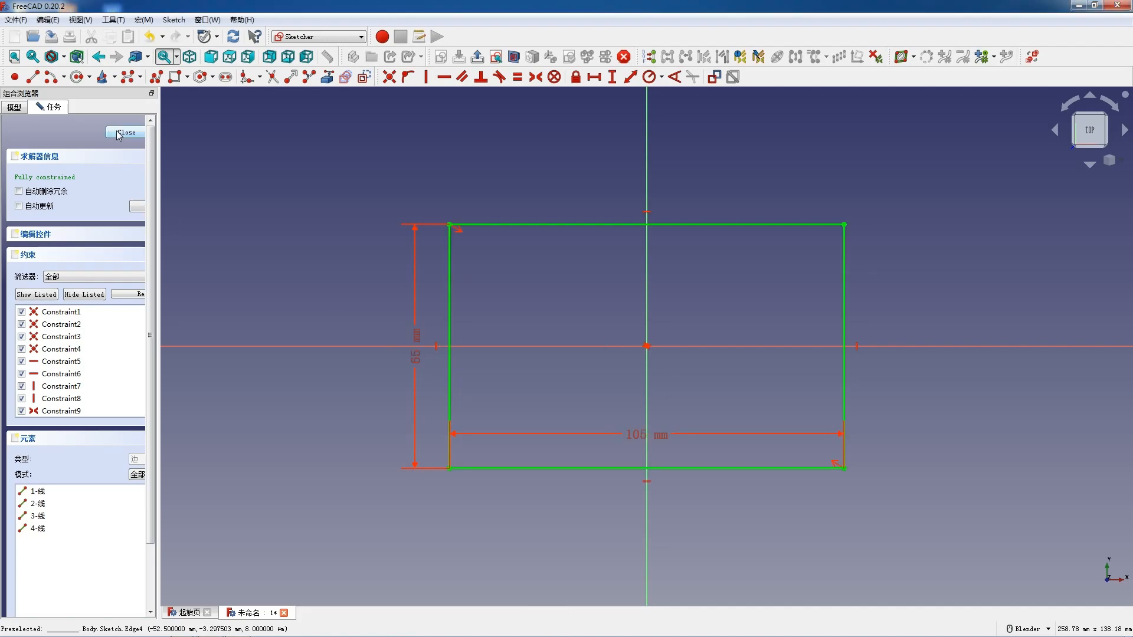
- Finish the rectangle sketch and pad it to a length of 17 mm
click(119, 133)
click(232, 75)
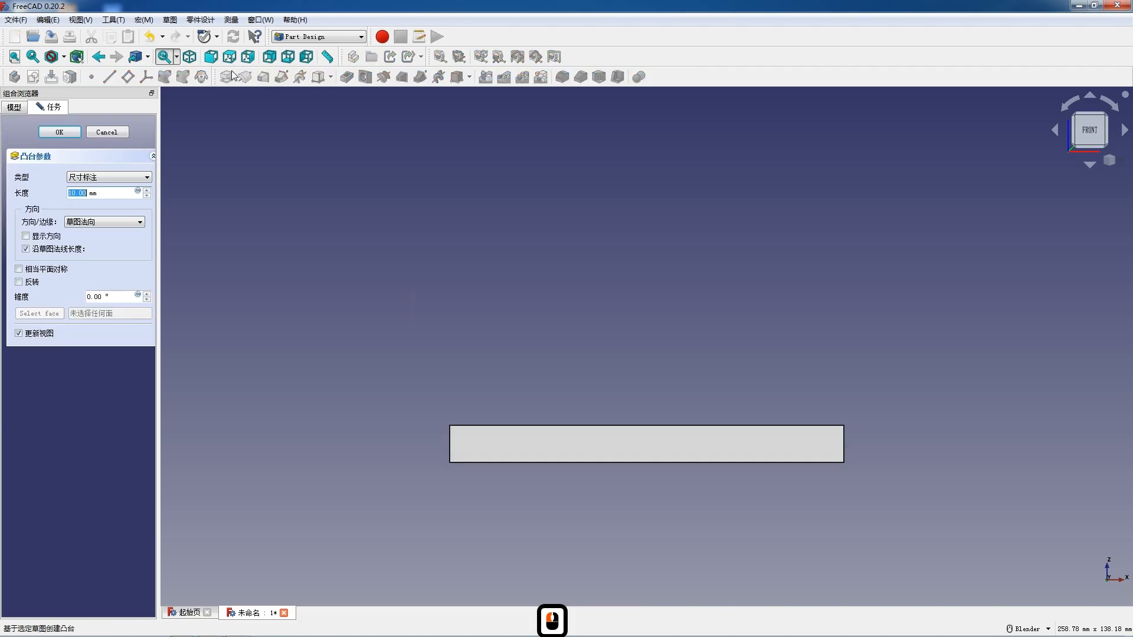
text(17)
key(Return)
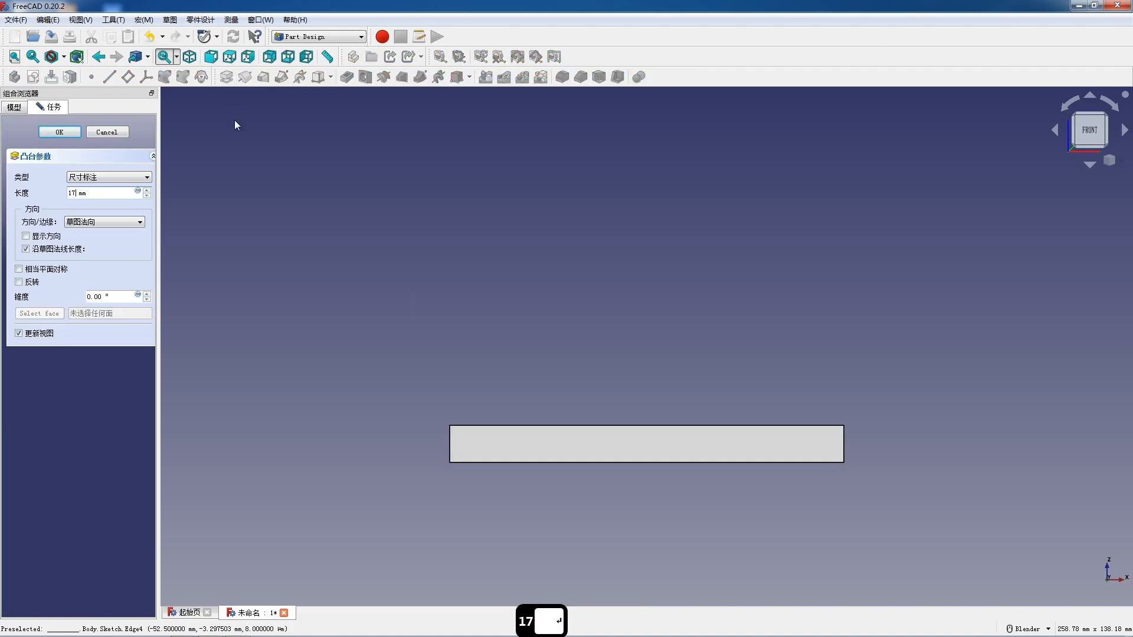
- Set the view to isometric and start a new sketch on the YZ plane through the plate
middle_drag(544, 274, 531, 357)
scroll(531, 356, down, 2)
middle_drag(772, 303, 729, 407)
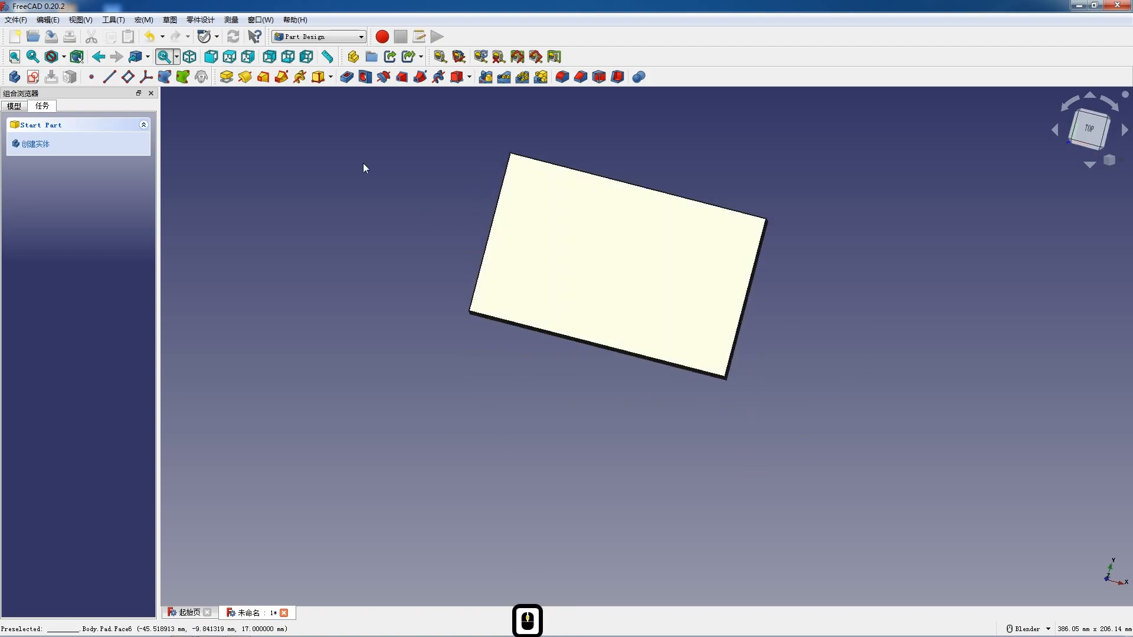
click(189, 57)
scroll(420, 301, down, 2)
scroll(626, 250, up, 3)
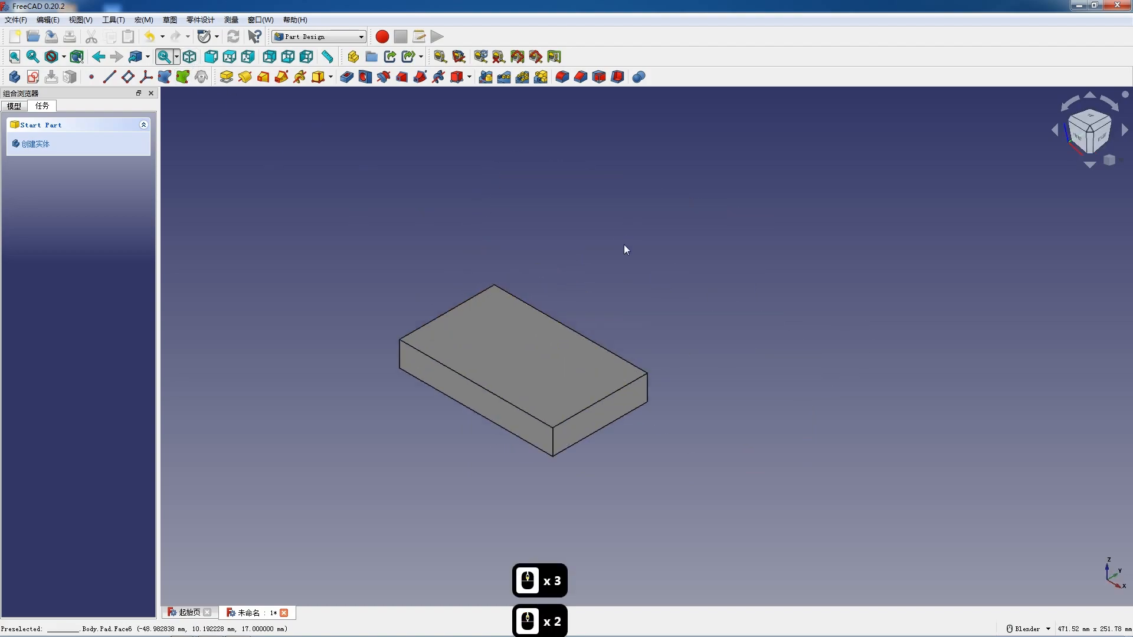
scroll(597, 318, up, 2)
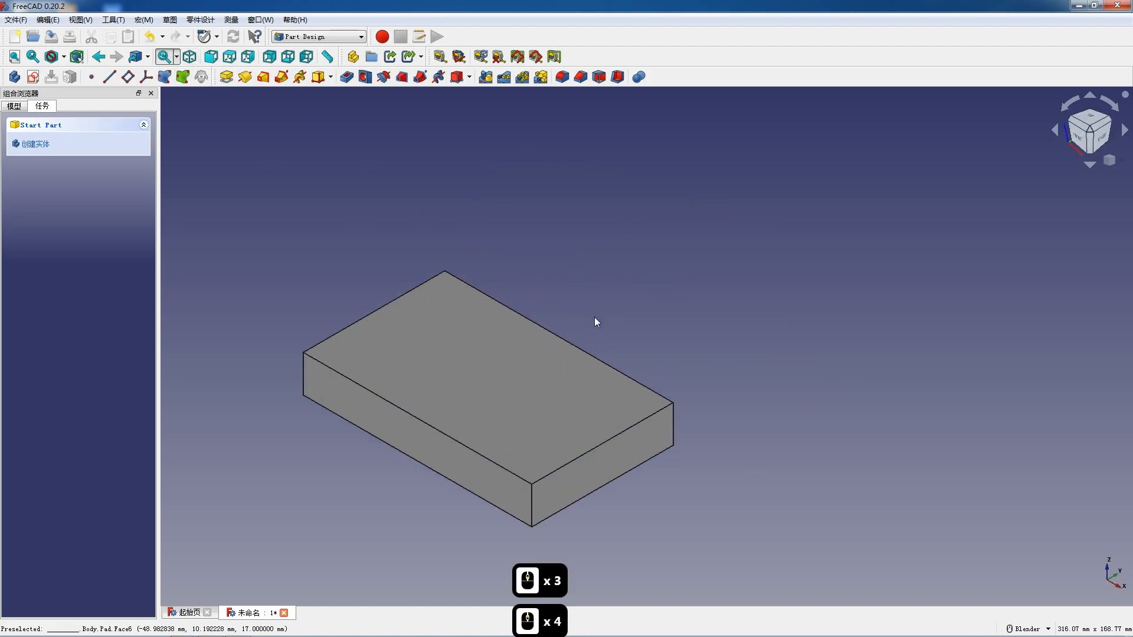
click(32, 77)
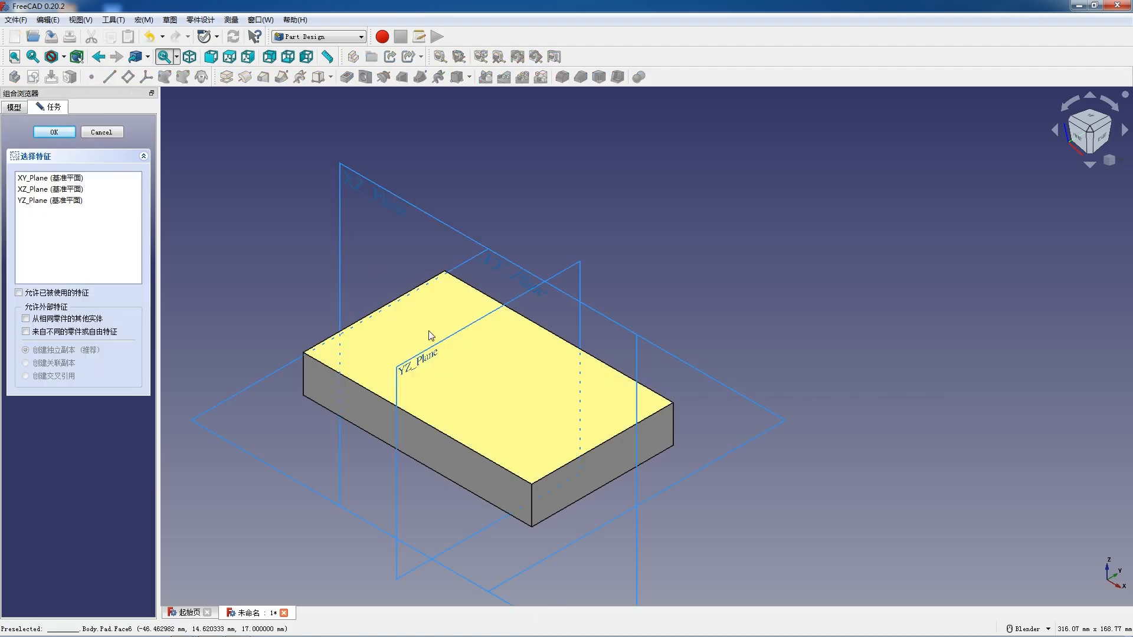
click(430, 356)
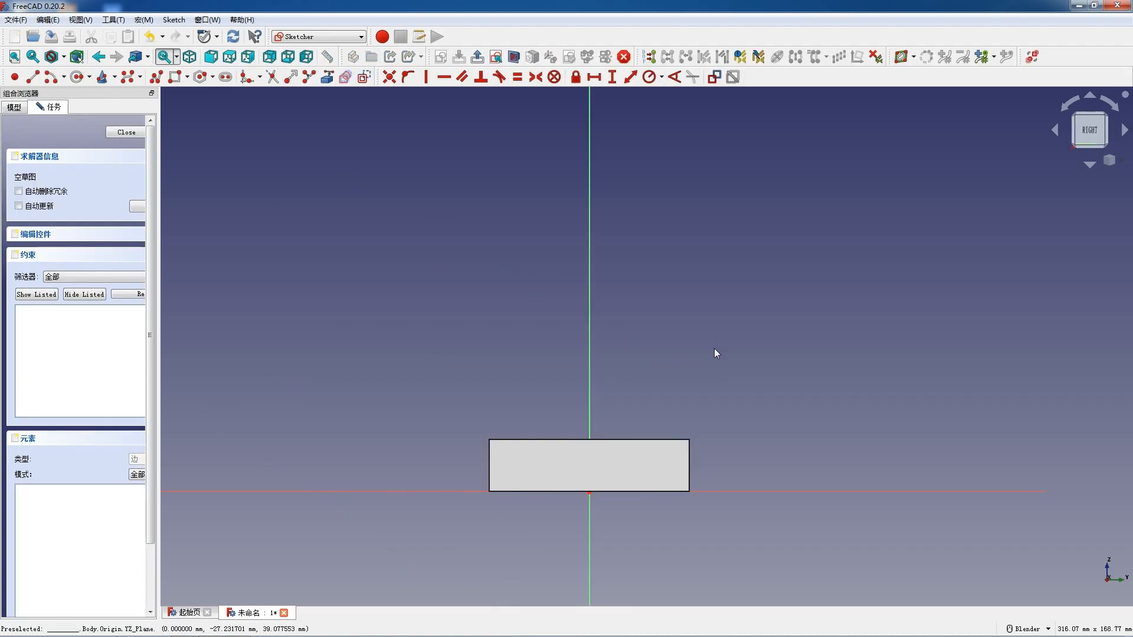
- Switch the display style to wireframe so the plate is drawn as outlines behind the sketch
scroll(714, 353, up, 2)
click(63, 56)
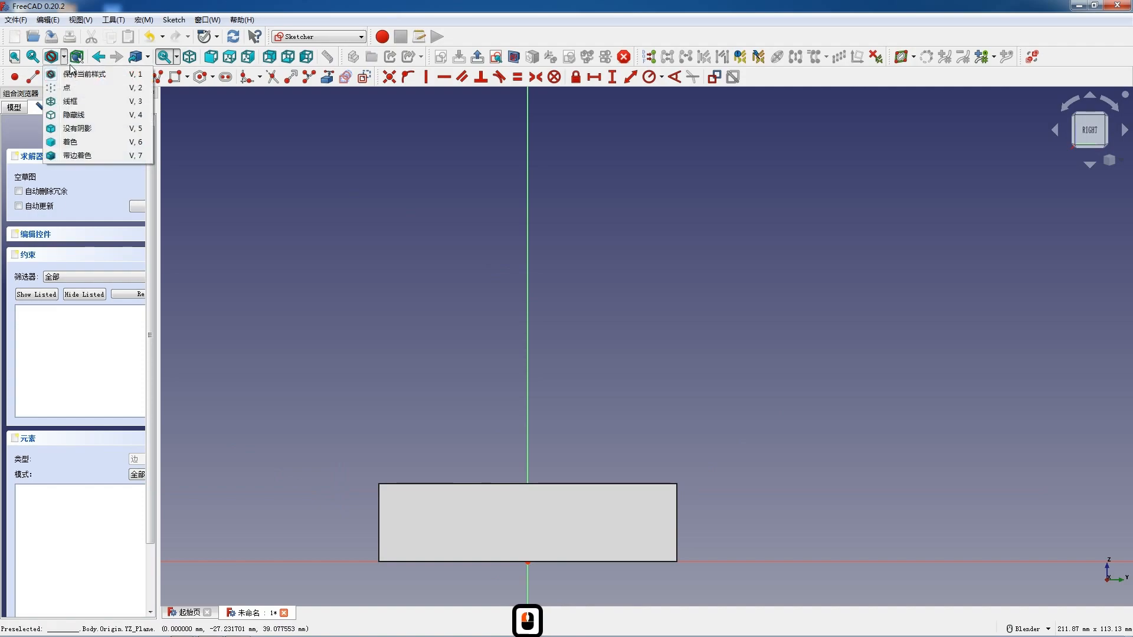
click(76, 101)
- Draw a rib profile polyline: horizontal base along the plate's upper edge, vertical side, tangent arc on top, and tangent slanted line ending short of the base
click(157, 77)
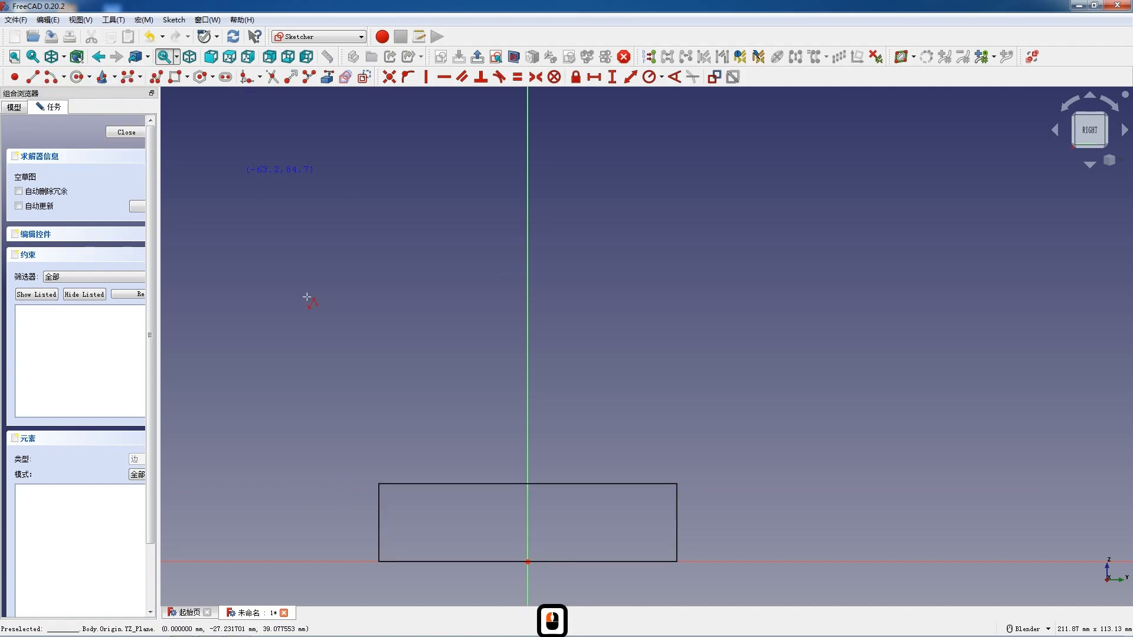
click(416, 484)
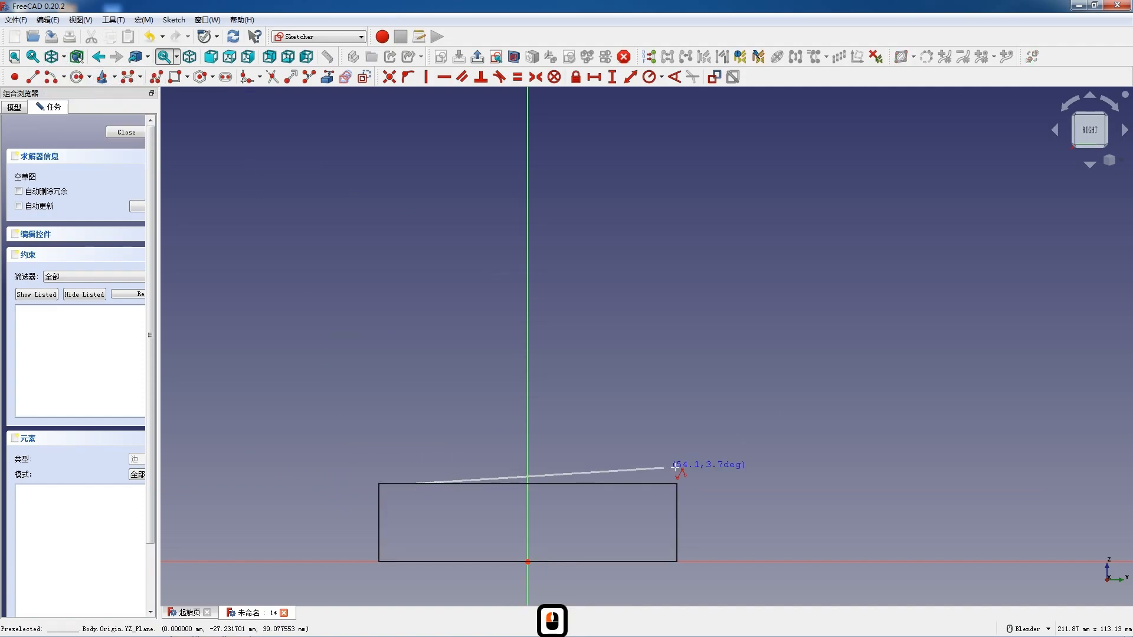
click(676, 483)
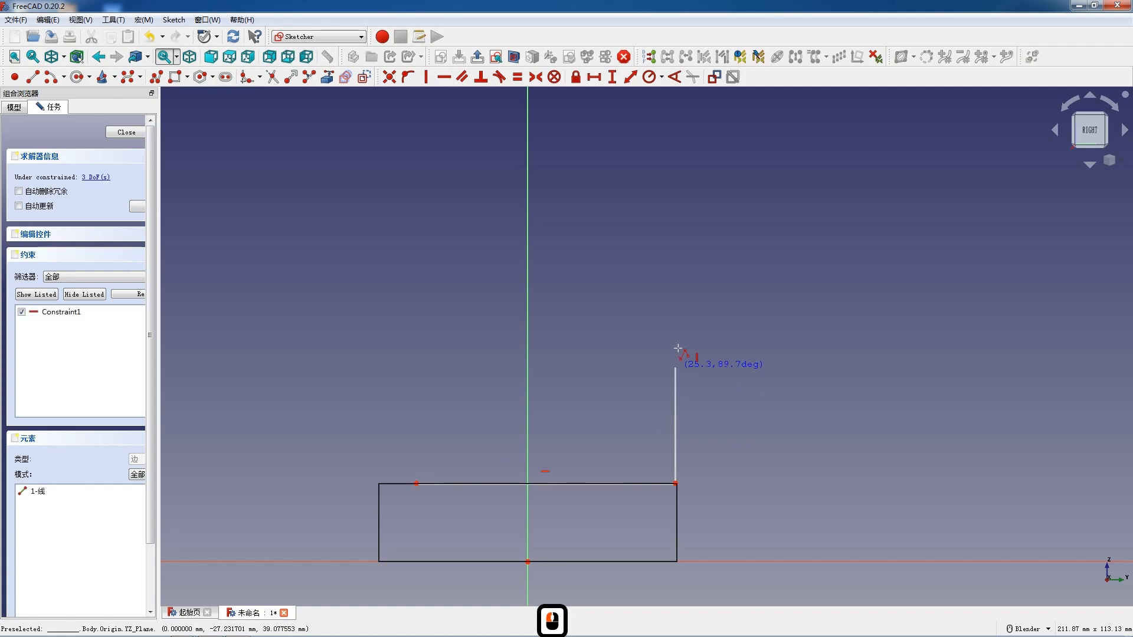
click(674, 292)
key(m)
key(m)
key(m)
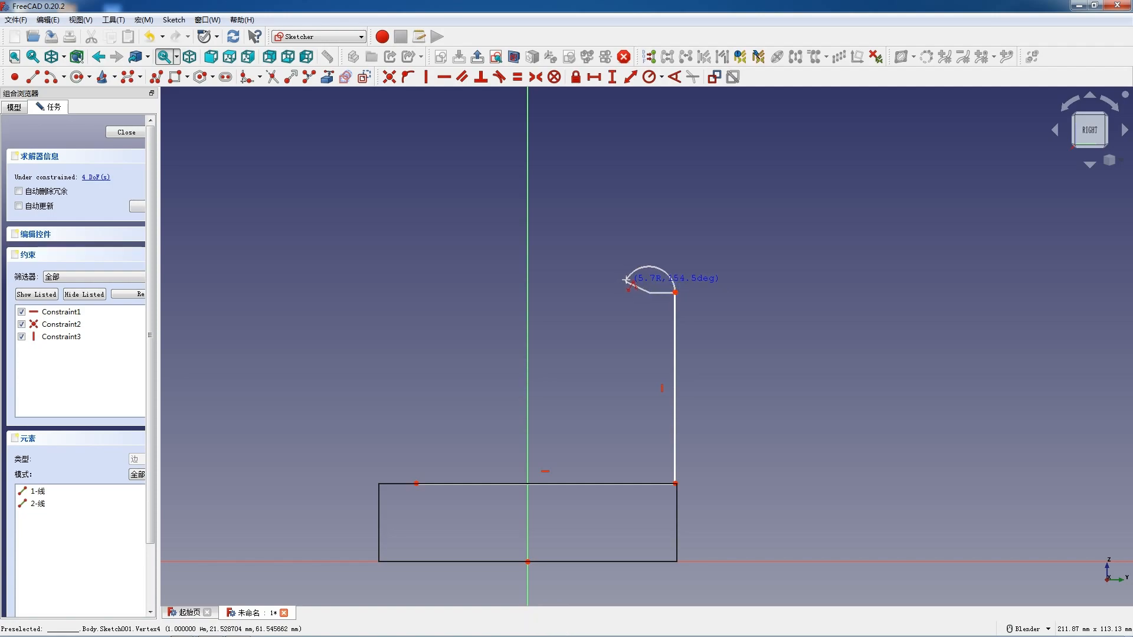
click(626, 275)
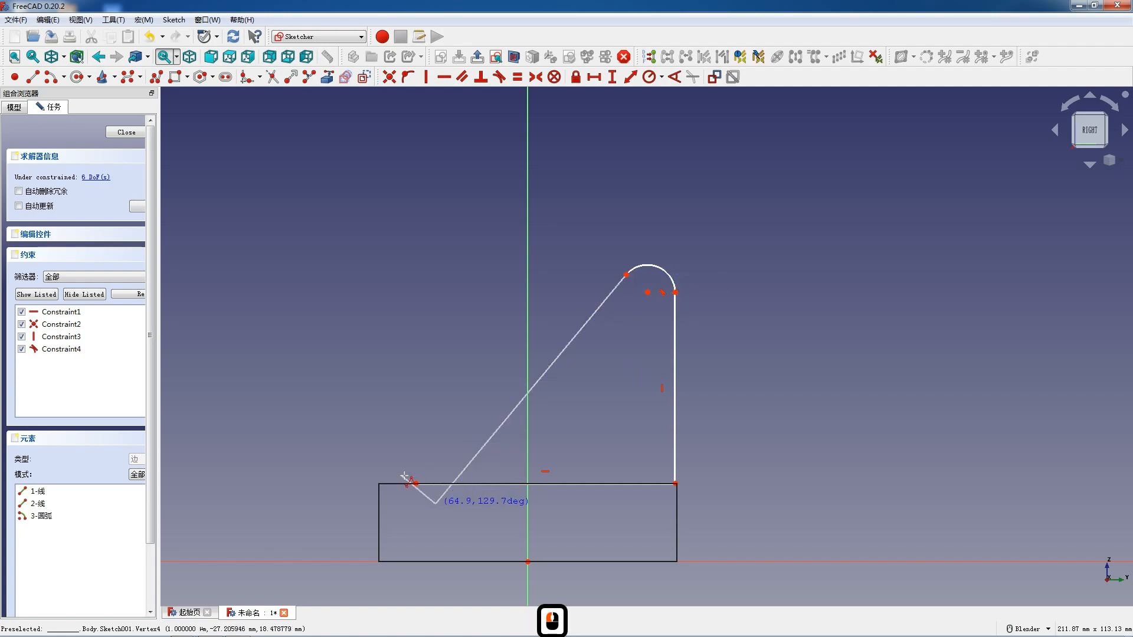
click(476, 456)
key(Escape)
key(Escape)
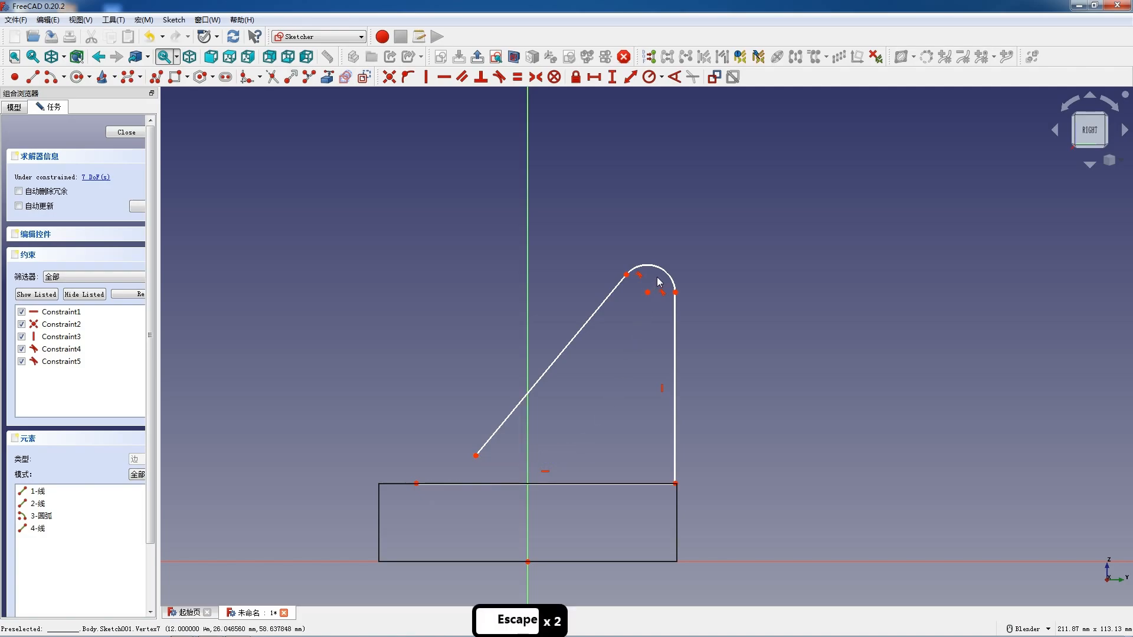
- Bring the plate's upper edge into the sketch as external geometry
click(327, 77)
click(399, 482)
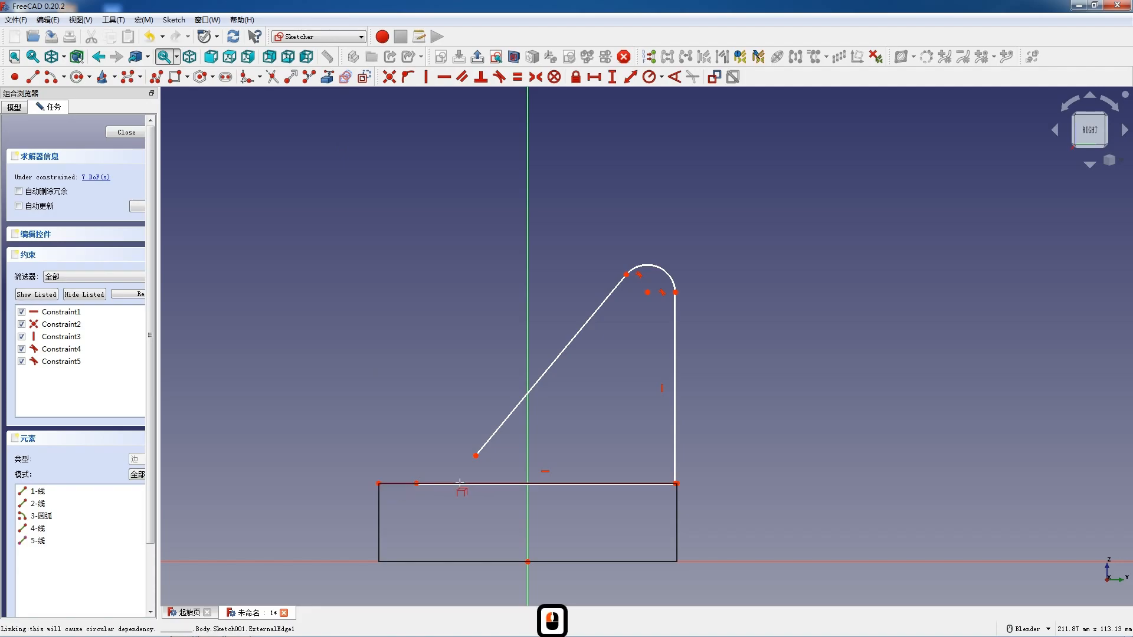
key(Escape)
- Make the profile's vertical-side corner coincident with the plate's corner, and join the slanted line's free end to the base line's free end
drag(652, 463, 697, 495)
key(c)
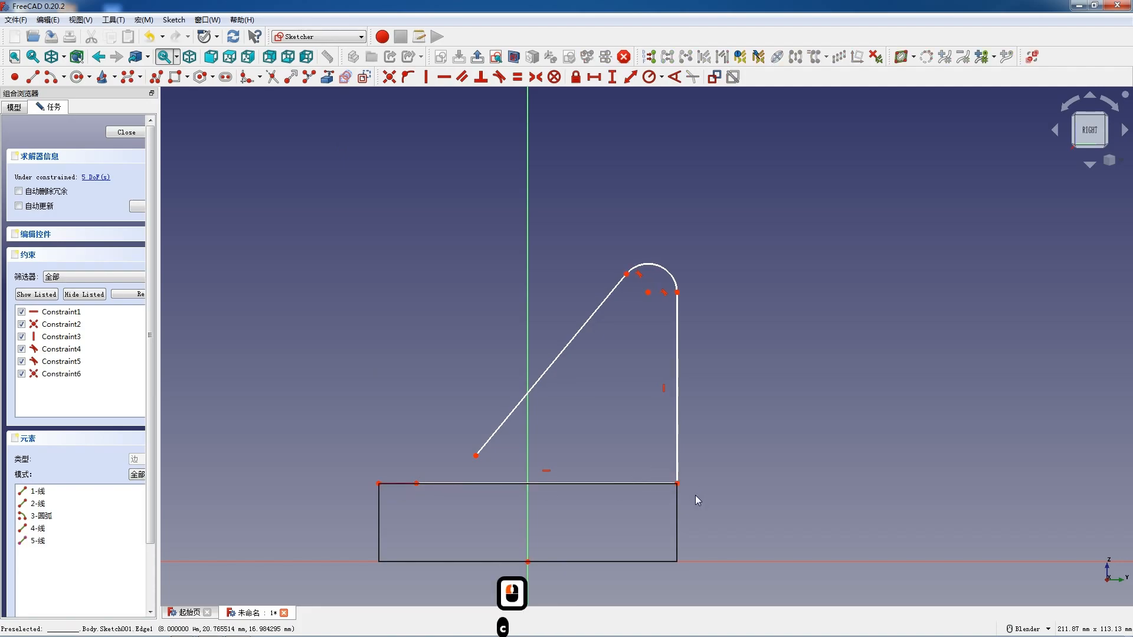
drag(427, 471, 495, 514)
key(c)
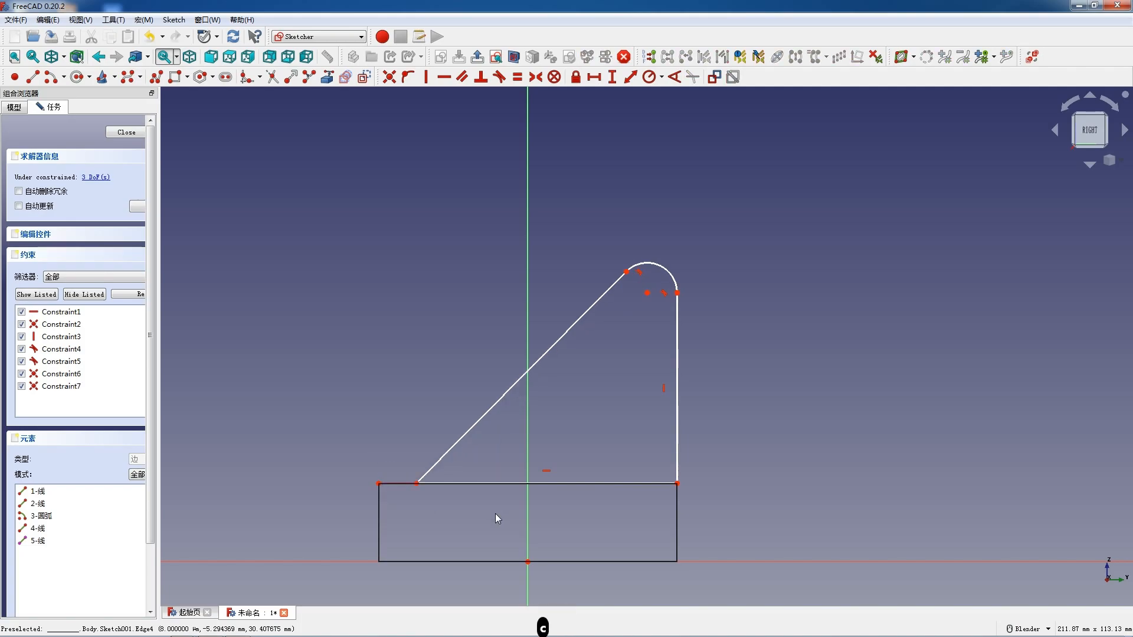
- Constrain the radius of the profile's top arc to 5 mm
click(656, 267)
click(648, 76)
text(5)
key(Return)
scroll(685, 286, up, 1)
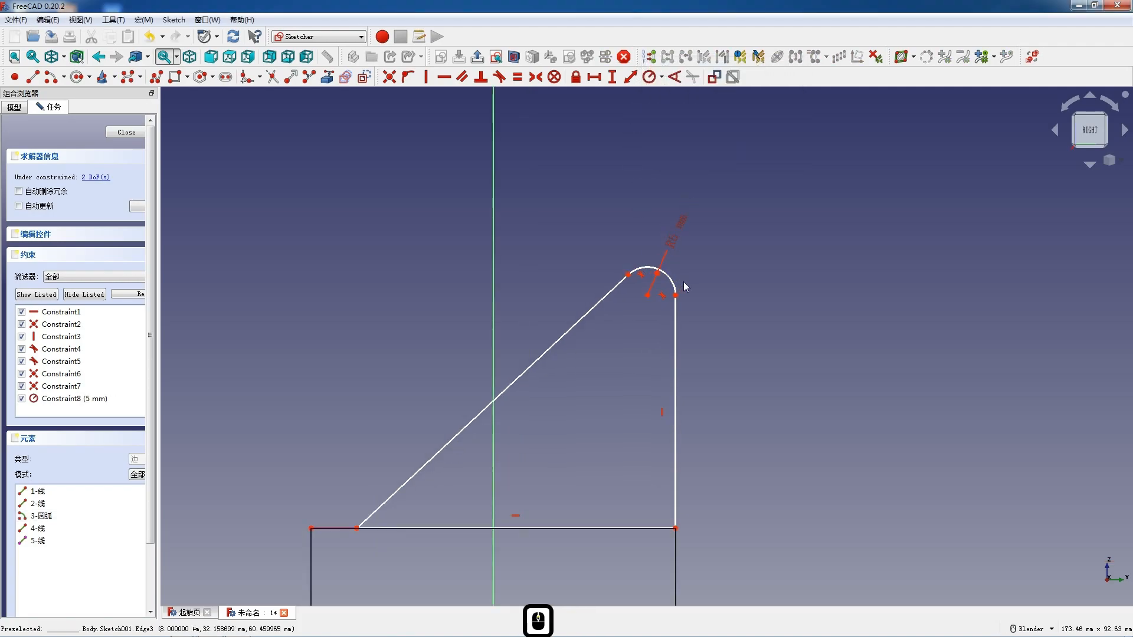
click(675, 502)
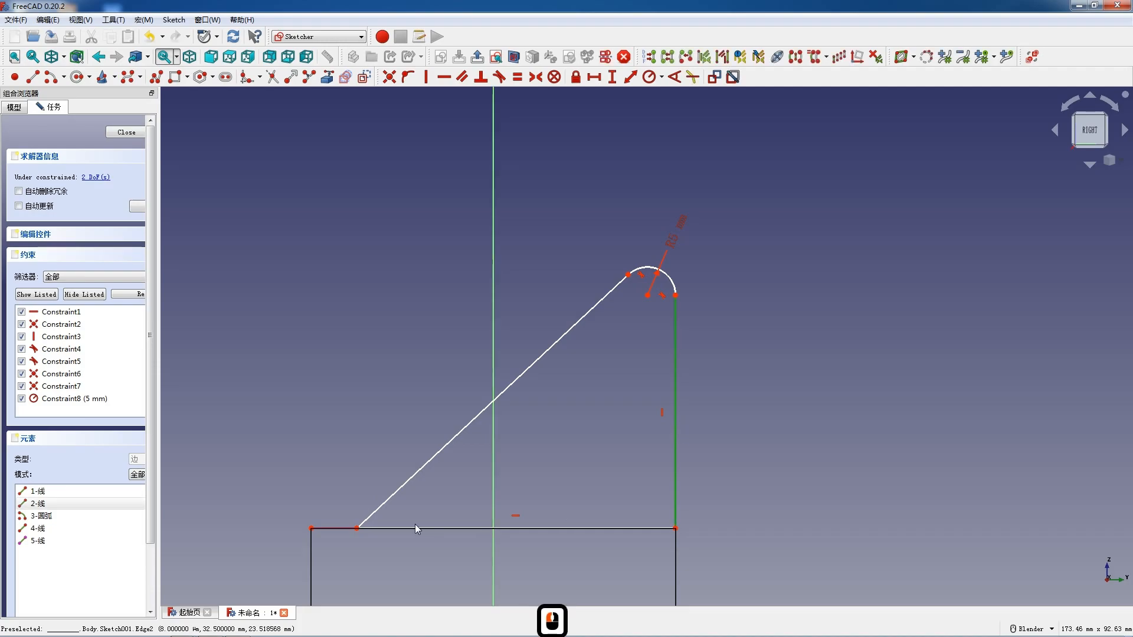
click(359, 530)
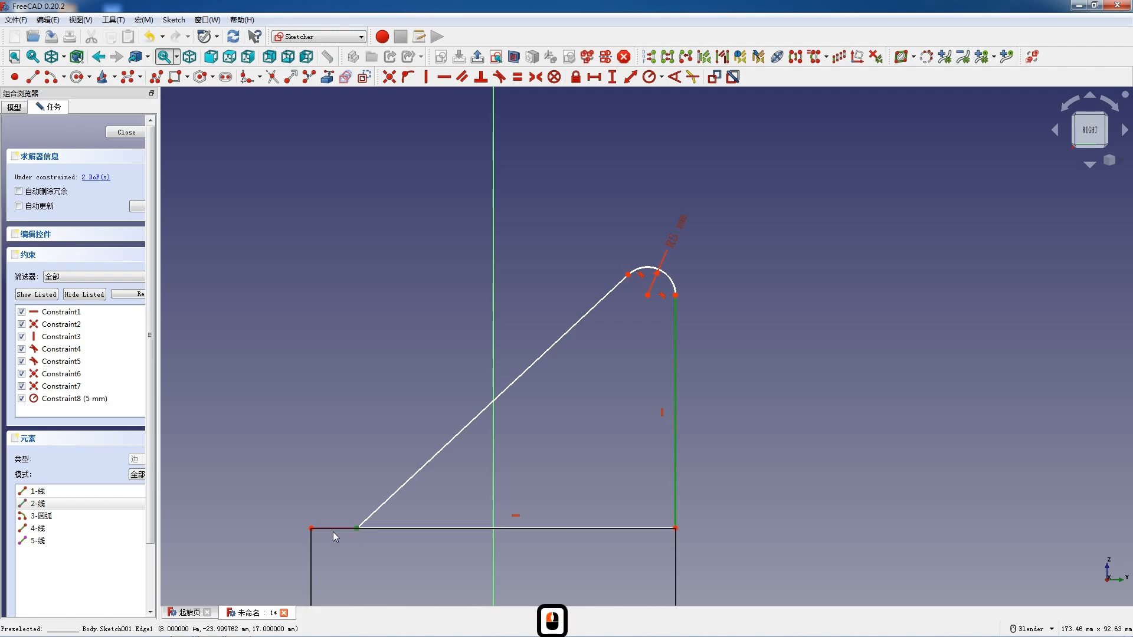
click(317, 525)
key(l)
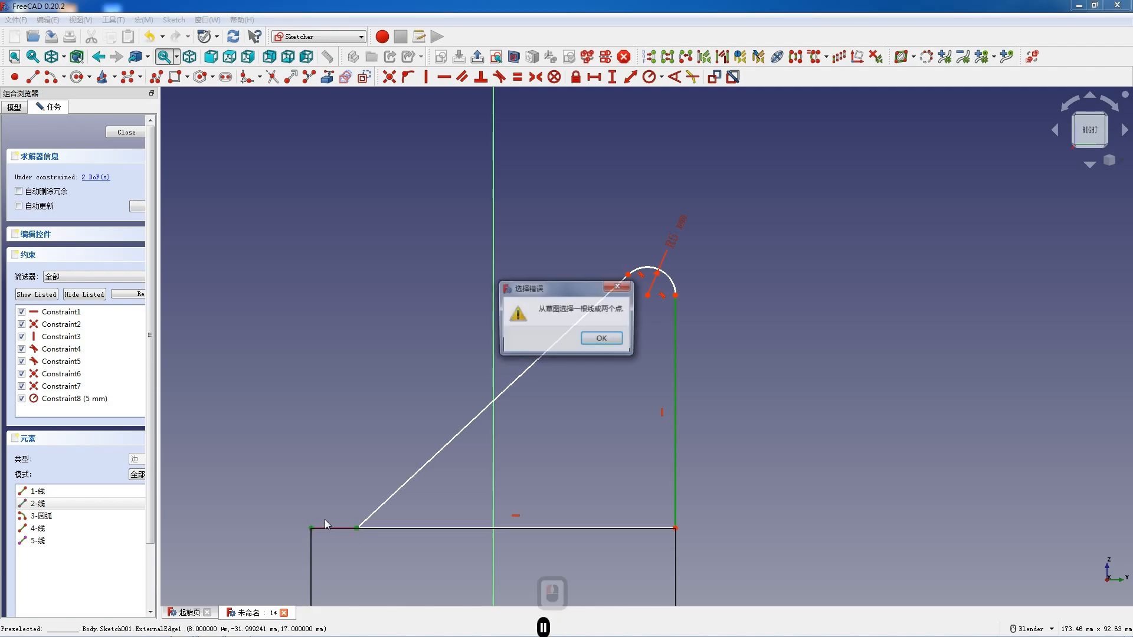
click(607, 338)
click(333, 530)
click(357, 538)
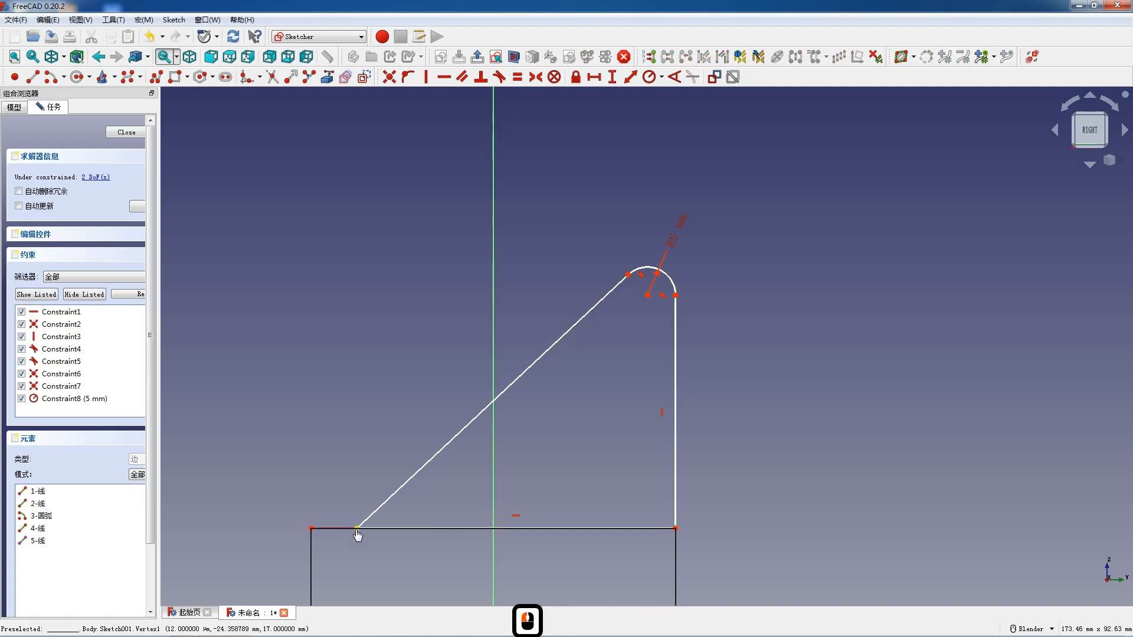
- Set the horizontal distance between the slanted line's foot and the plate's nearer upper corner to 10 mm
click(356, 531)
click(310, 529)
key(l)
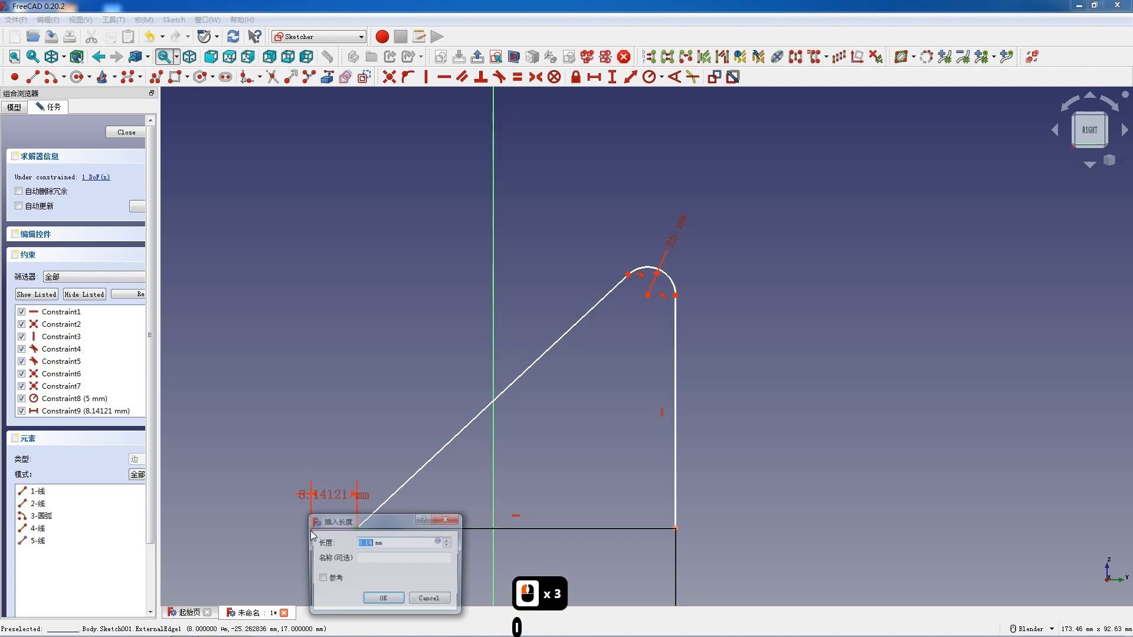
text(10)
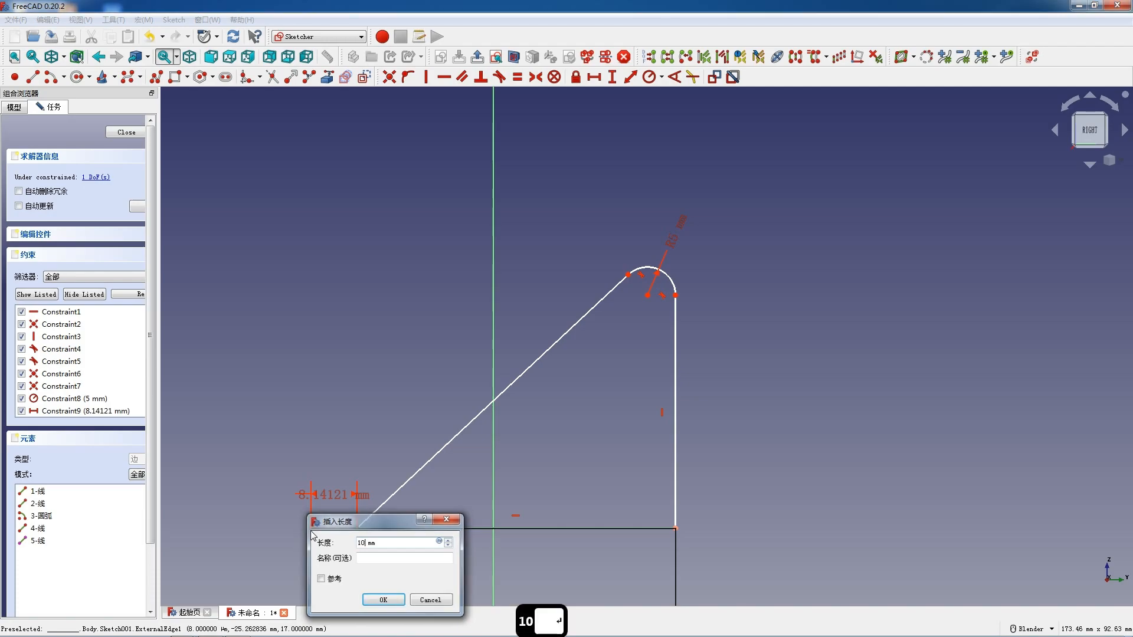
key(Return)
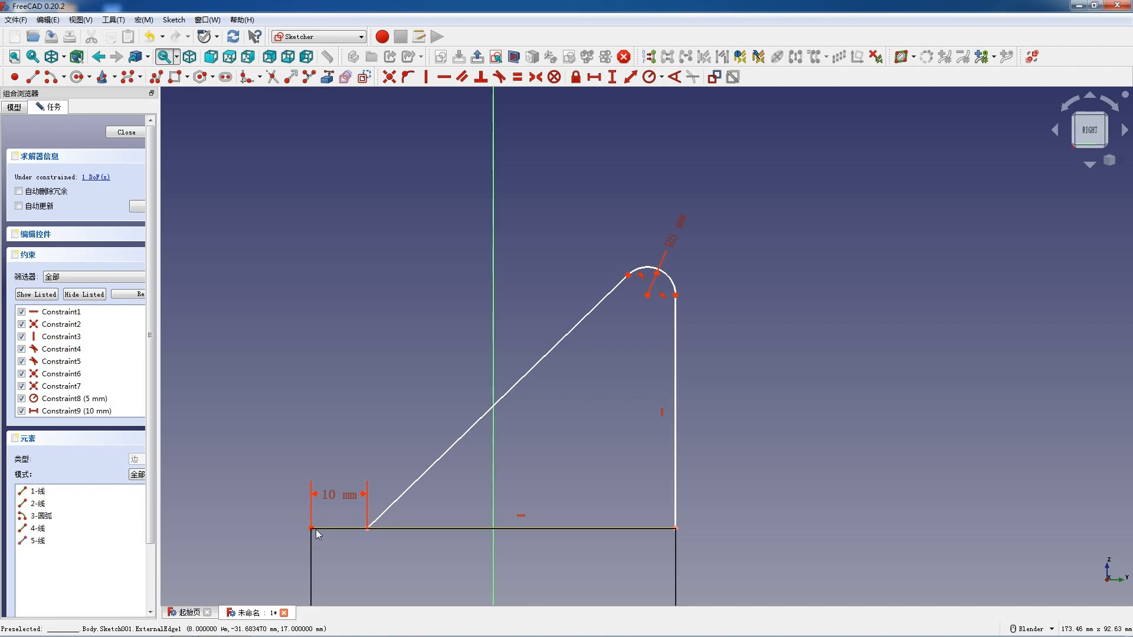
scroll(366, 383, down, 2)
scroll(589, 461, up, 1)
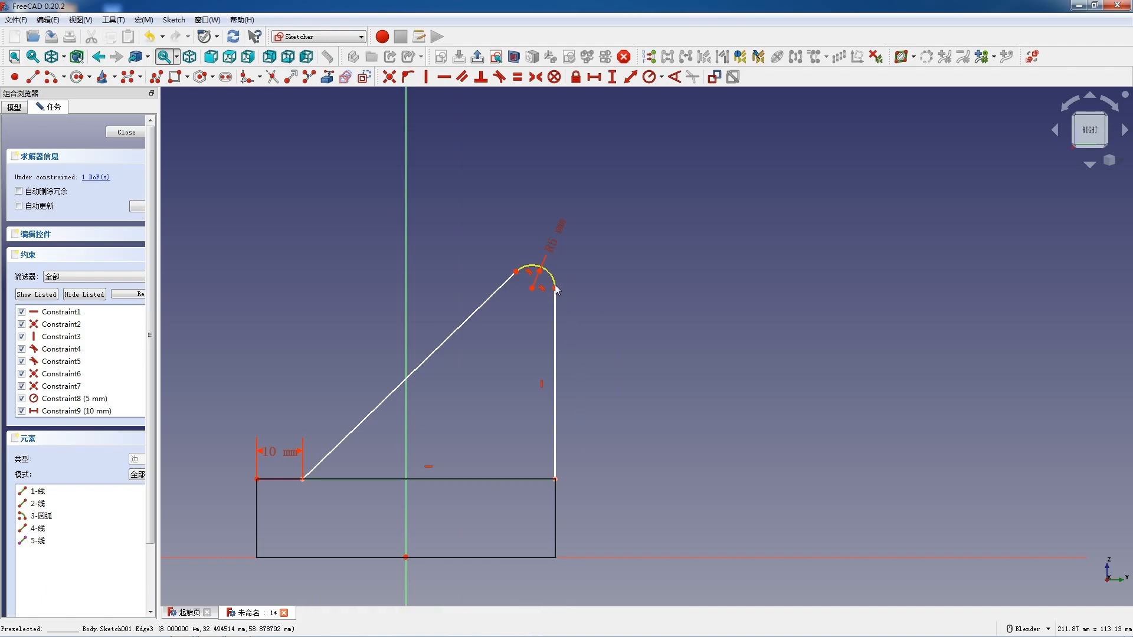
mouse_move(555, 289)
mouse_down()
mouse_move(556, 302)
mouse_move(556, 289)
mouse_up()
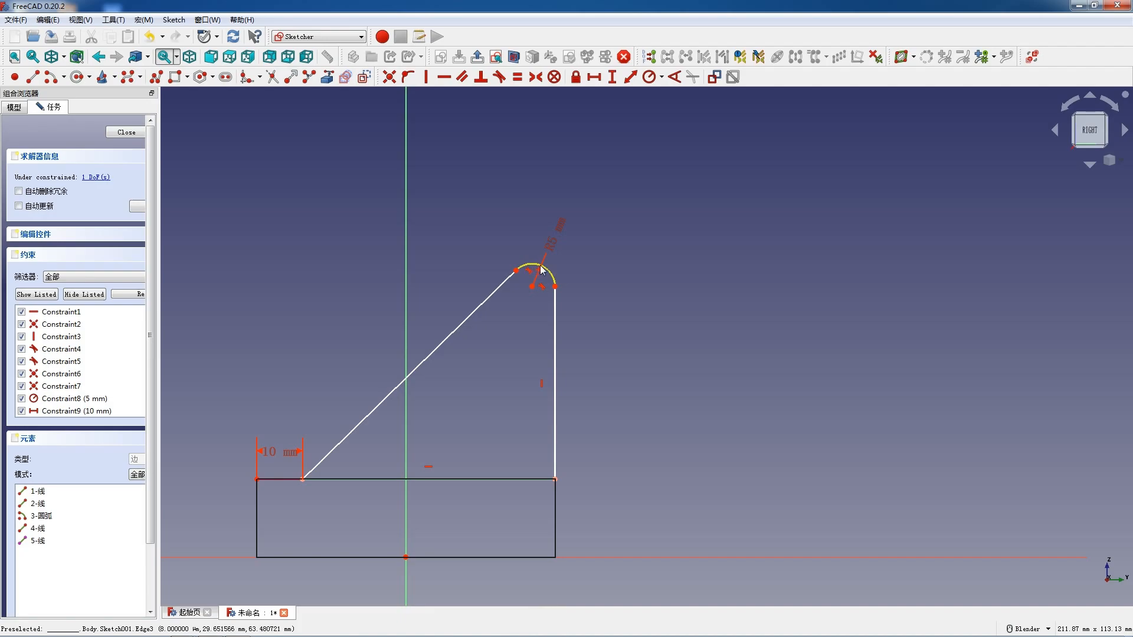
scroll(541, 269, up, 4)
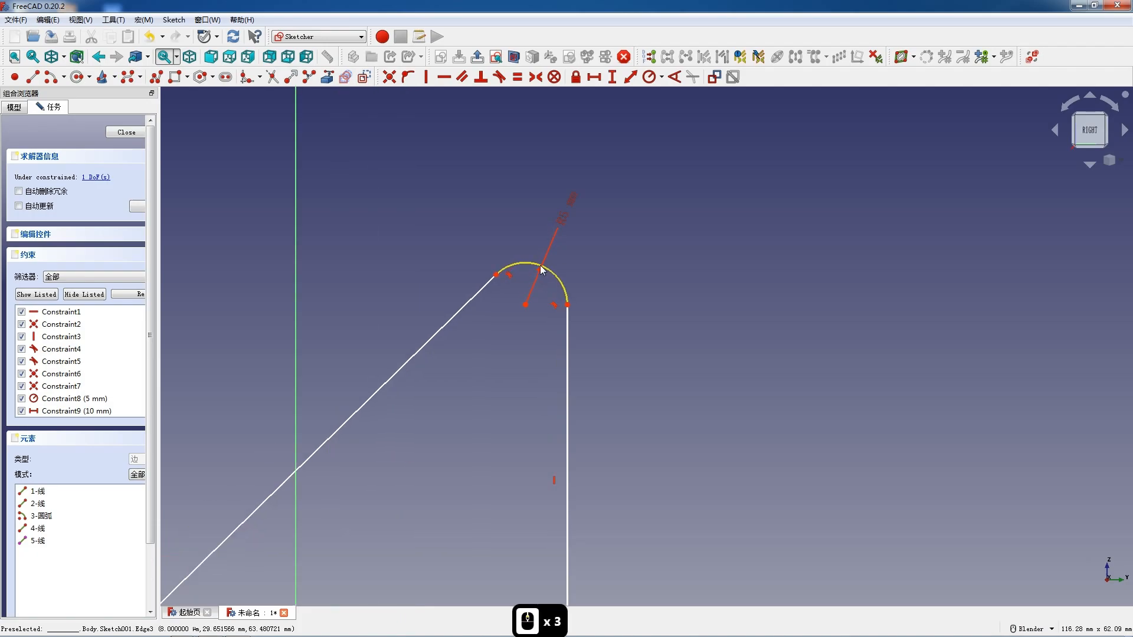
scroll(543, 270, down, 4)
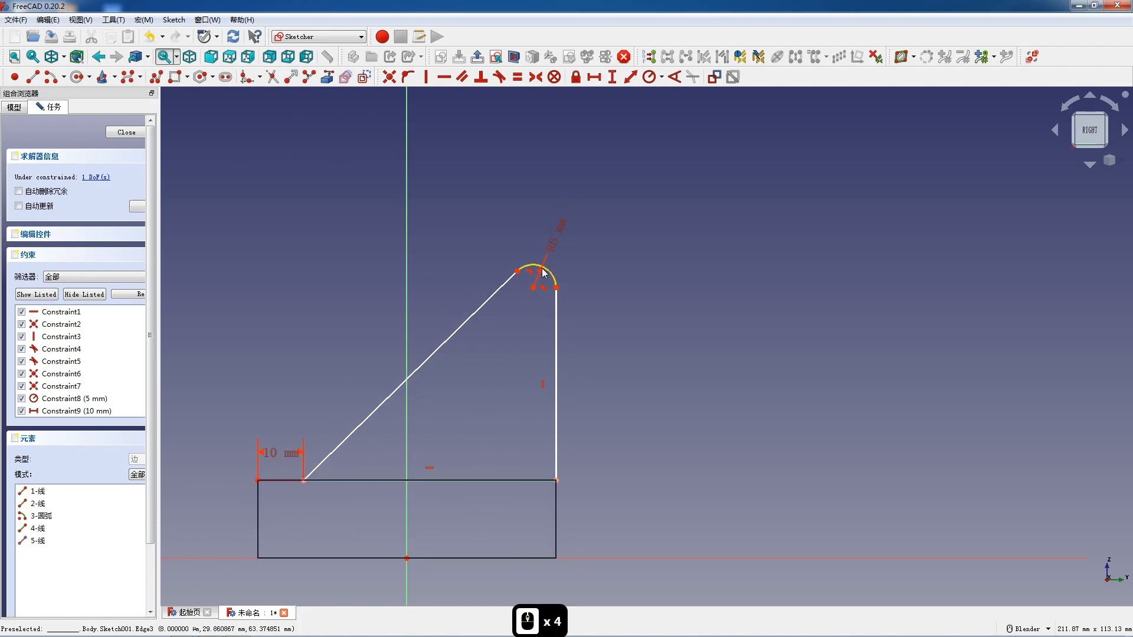
- Draw a separate horizontal line just above the profile's top arc, extending past it on both sides
scroll(543, 271, up, 2)
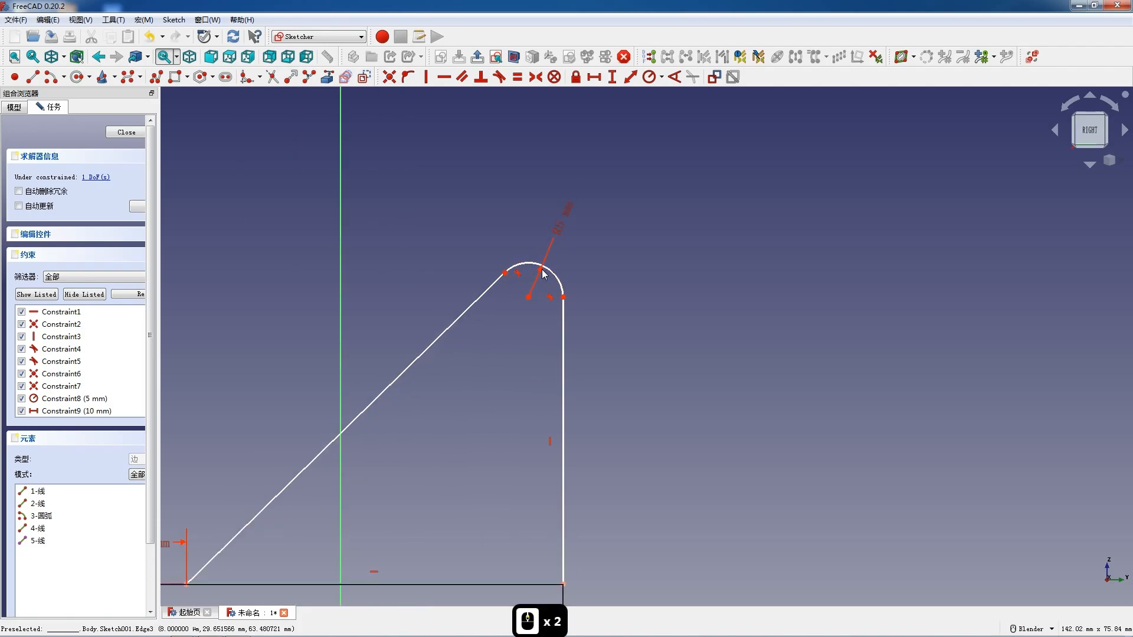
click(33, 77)
click(477, 257)
click(665, 257)
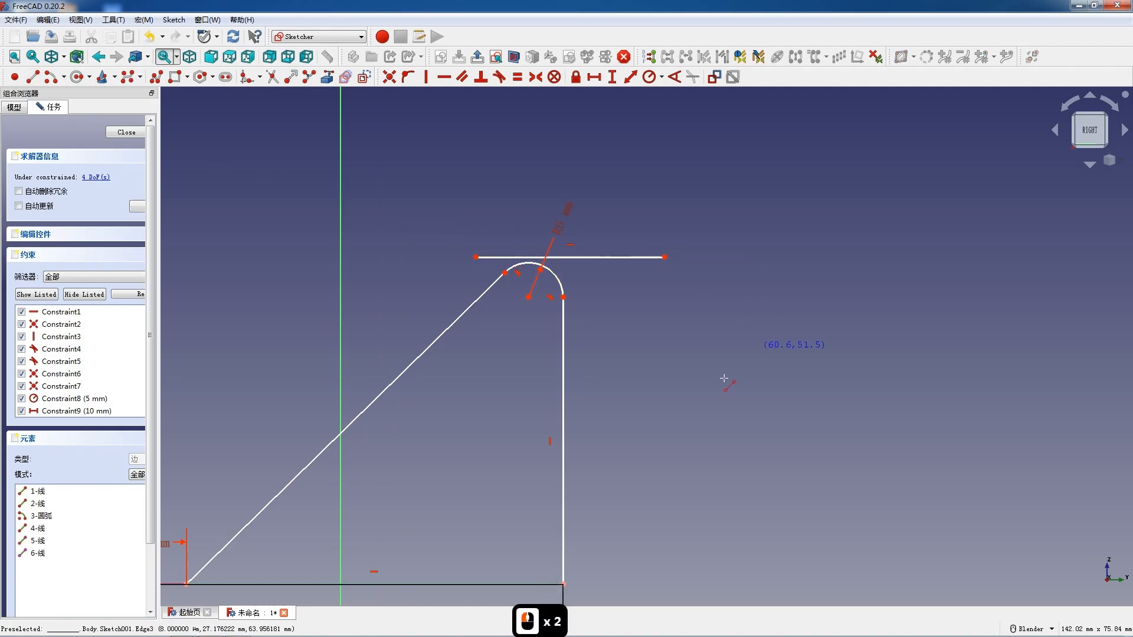
- Make the horizontal line above the profile tangent to the top arc and convert it to construction geometry
key(Escape)
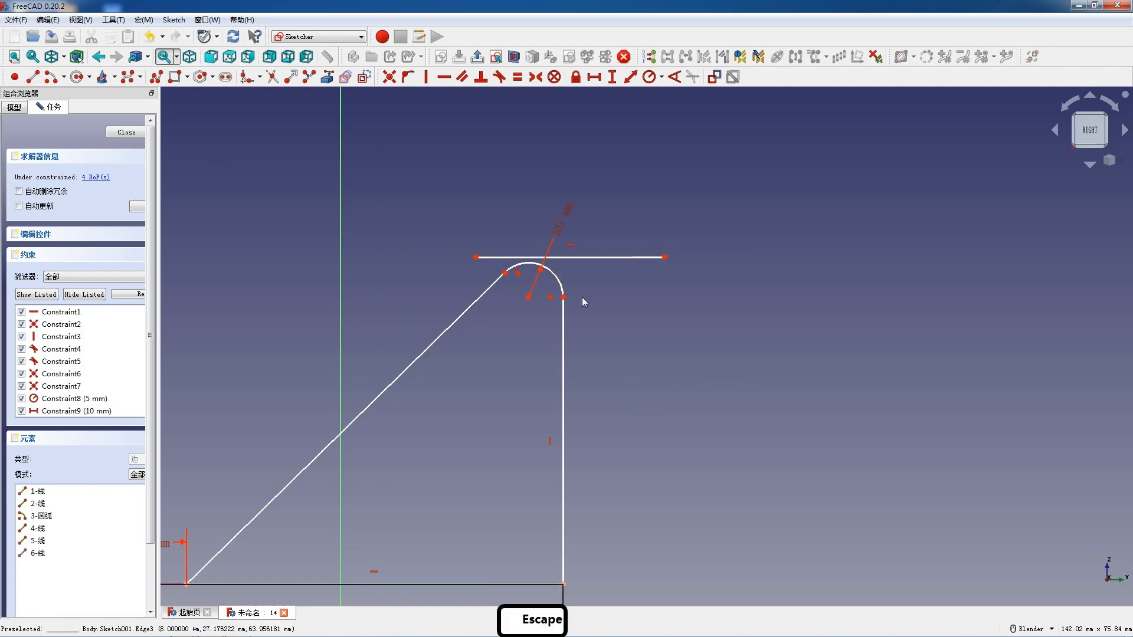
click(583, 259)
click(532, 269)
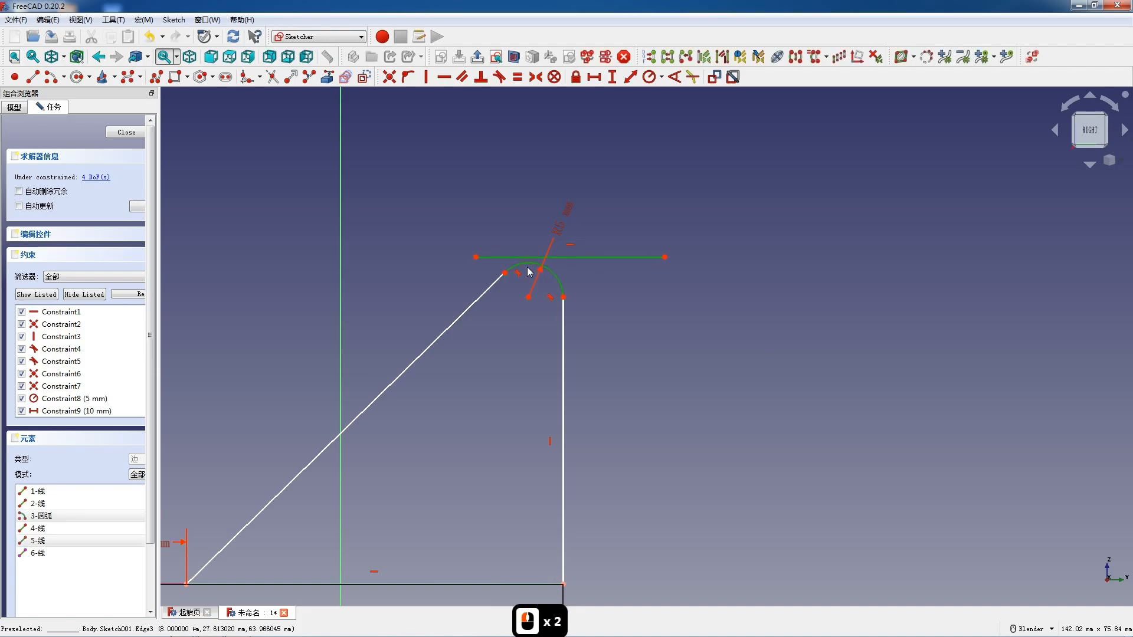
click(499, 77)
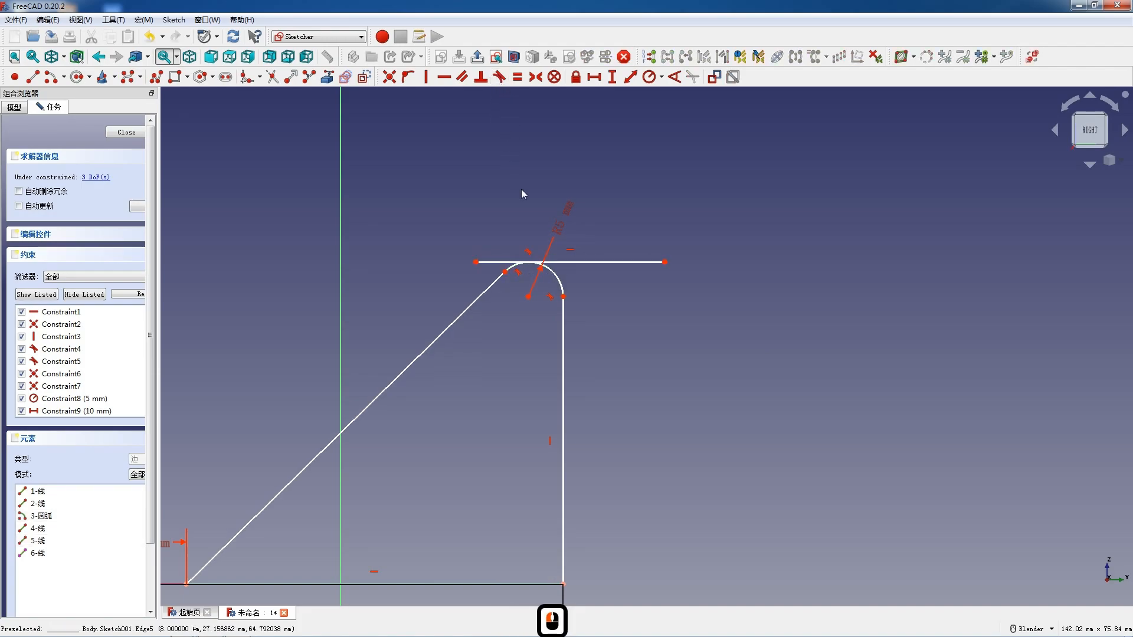
click(575, 263)
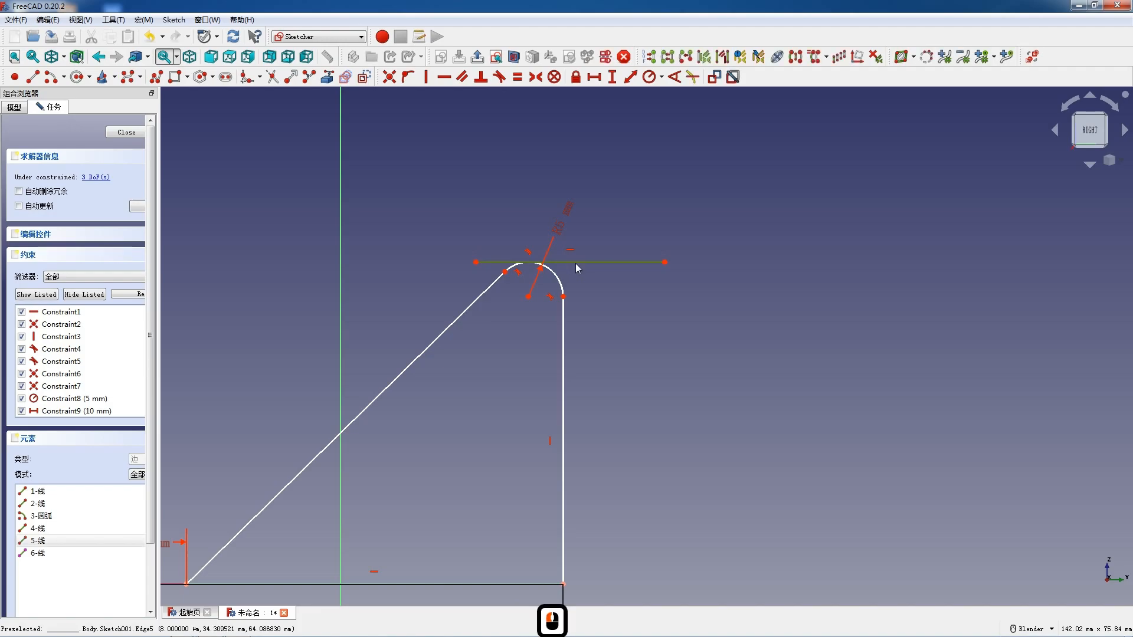
click(364, 77)
- Set the vertical distance between the construction line's outer end and the plate's upper corner below the vertical side to 52 mm
scroll(531, 177, down, 1)
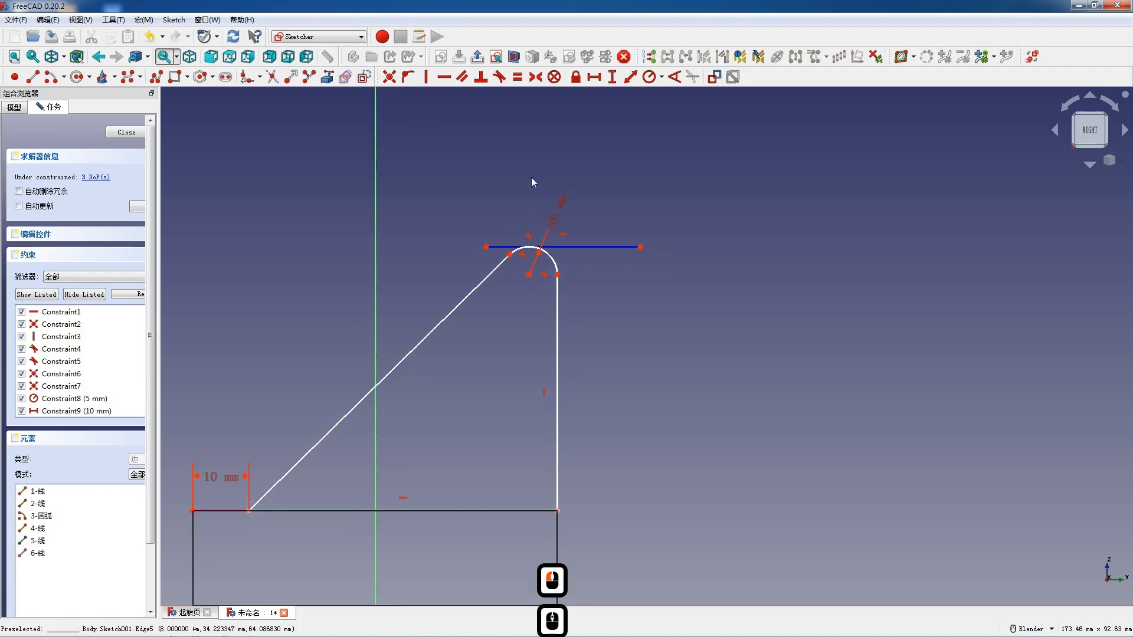
scroll(531, 177, down, 2)
scroll(601, 311, up, 2)
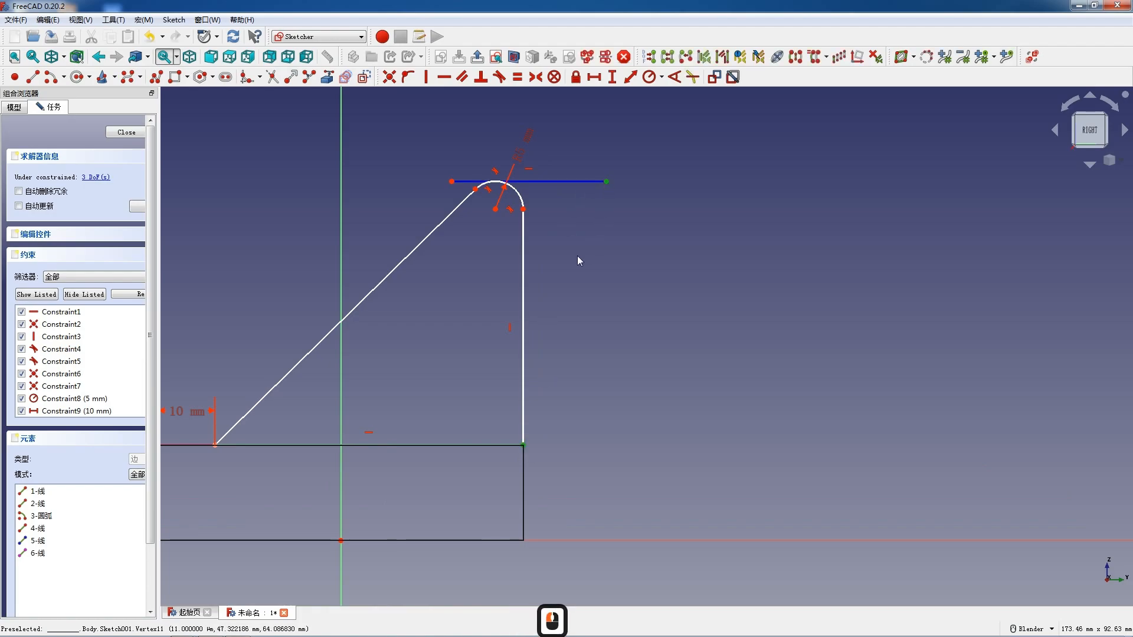
text(i52)
key(Return)
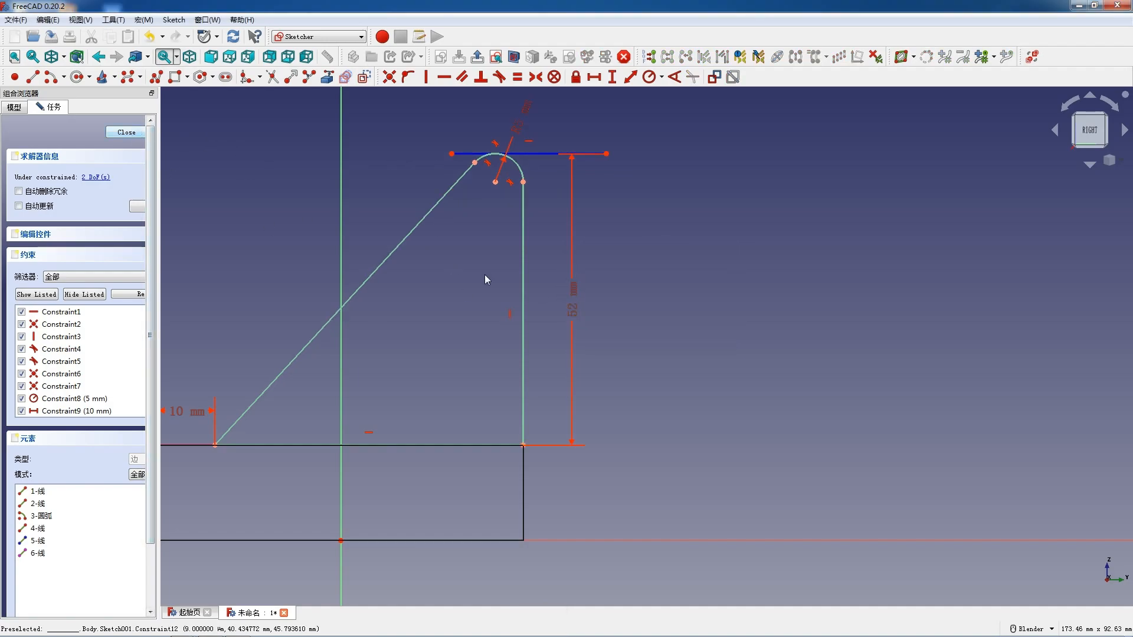
- Toggle the tangent line to normal geometry and back to construction geometry
scroll(485, 279, down, 3)
scroll(501, 261, up, 3)
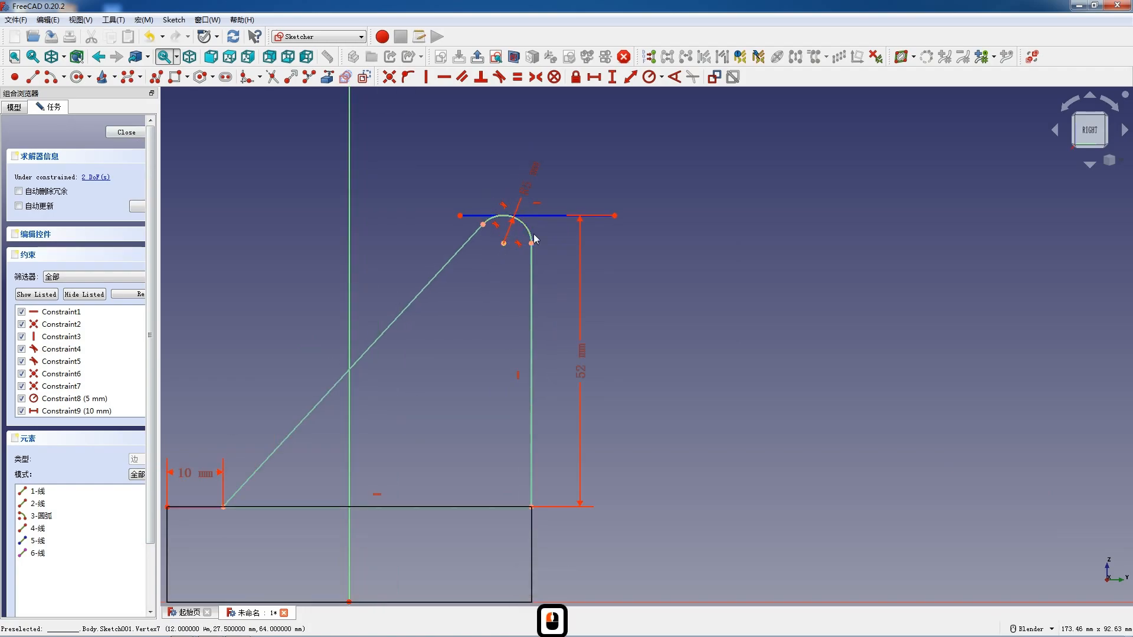
click(553, 217)
click(364, 78)
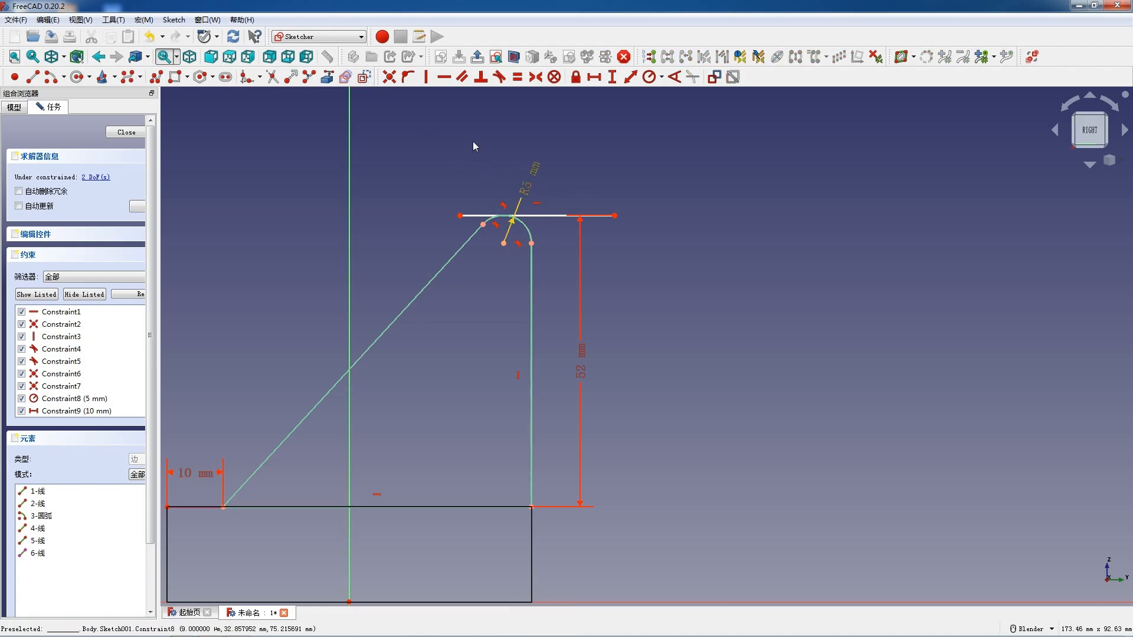
click(364, 78)
scroll(572, 177, down, 2)
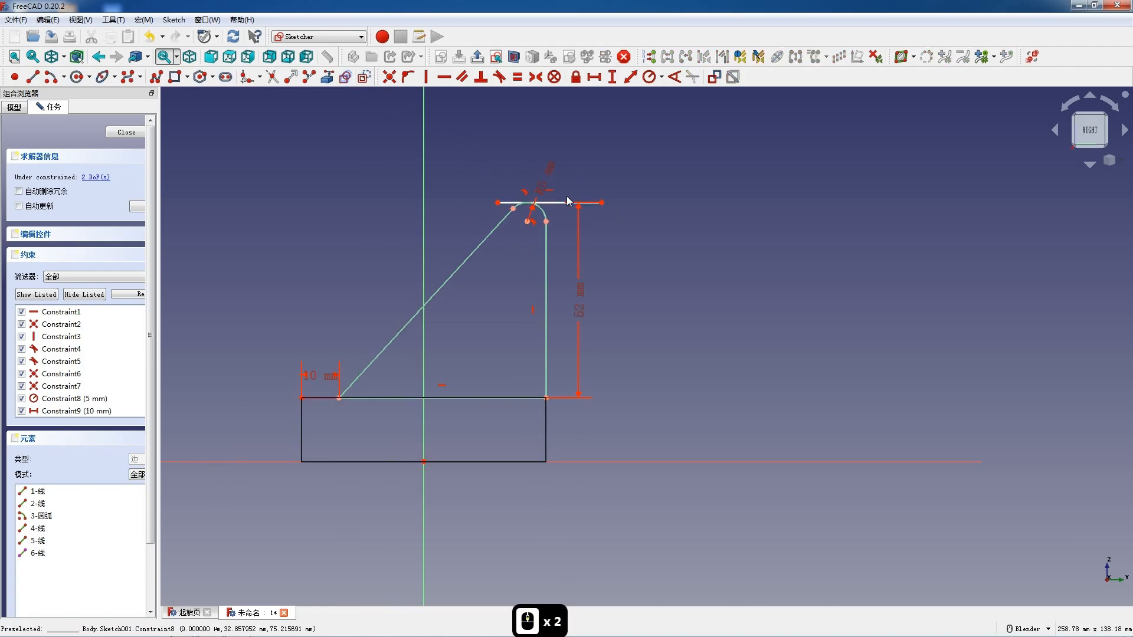
click(555, 203)
click(364, 78)
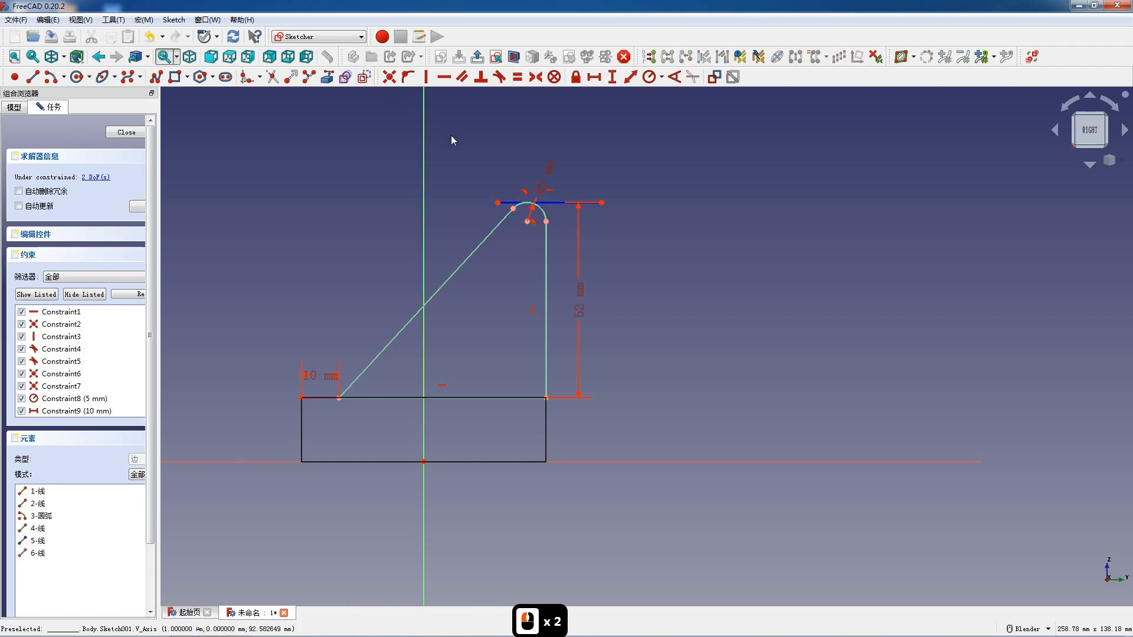
- Stretch the construction line's end on the slanted side outwards and close the profile sketch
click(482, 199)
drag(497, 204, 462, 203)
click(127, 132)
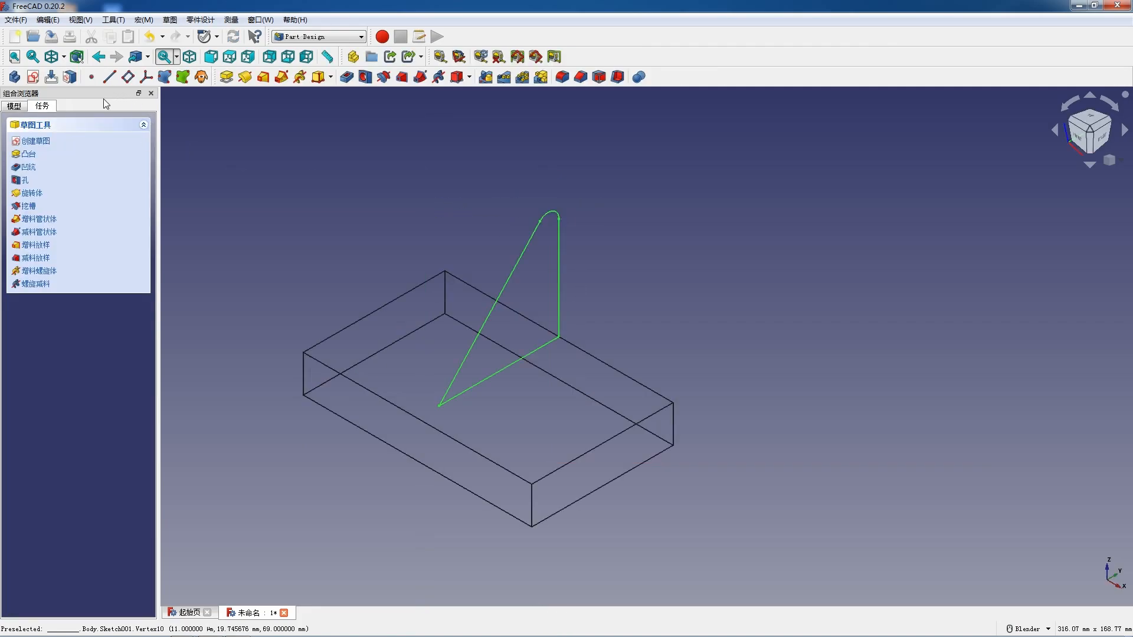
- Pad the rib profile 105 mm, symmetric to the sketch plane
click(227, 78)
text(105)
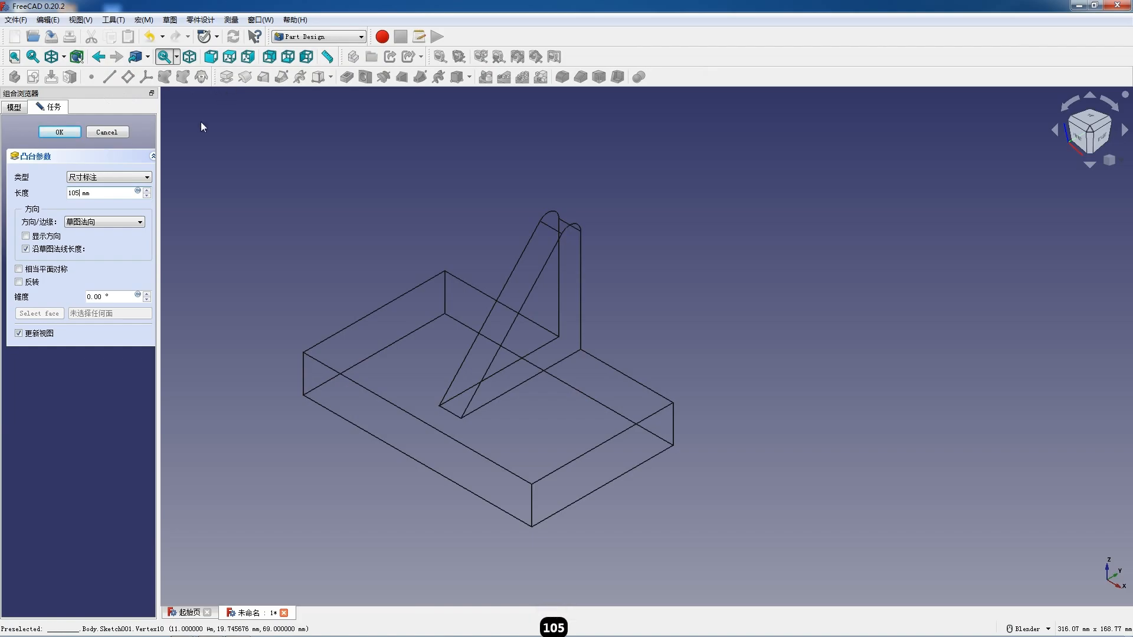
click(19, 270)
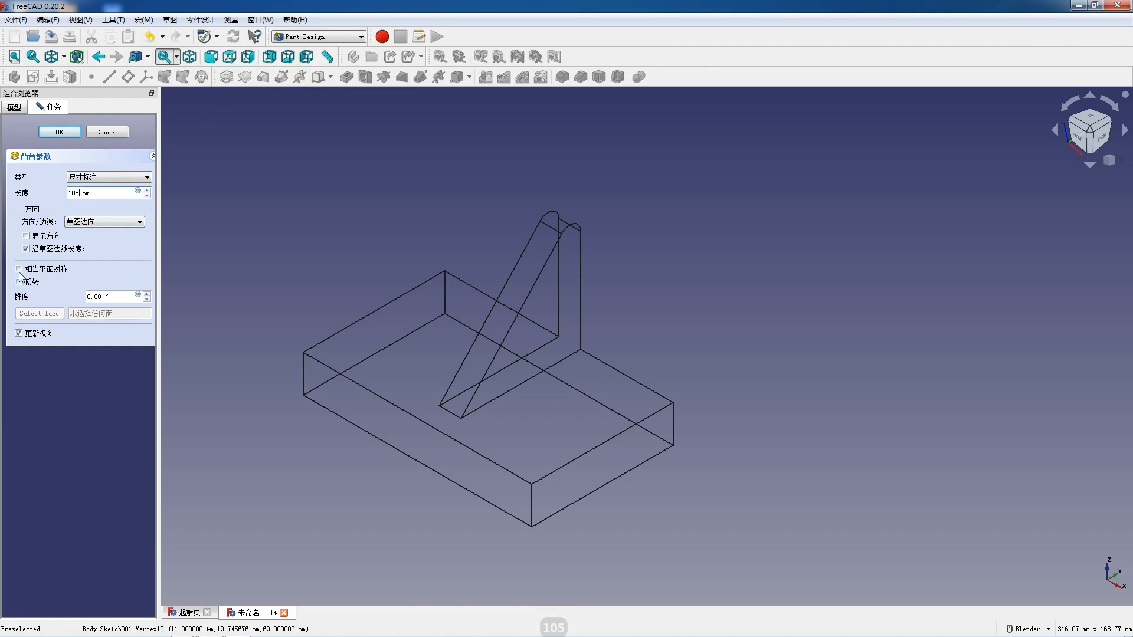
click(59, 132)
- Switch the display style from wireframe to as-is so the solid shows shaded with edges
click(64, 57)
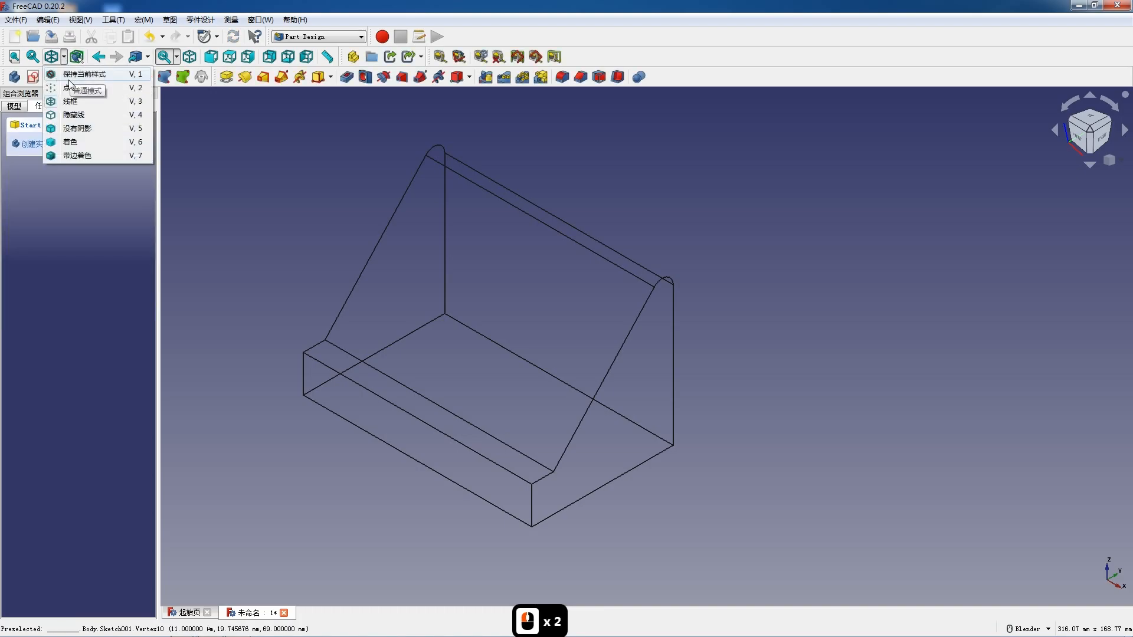
click(69, 80)
scroll(471, 276, down, 3)
middle_drag(471, 276, 445, 287)
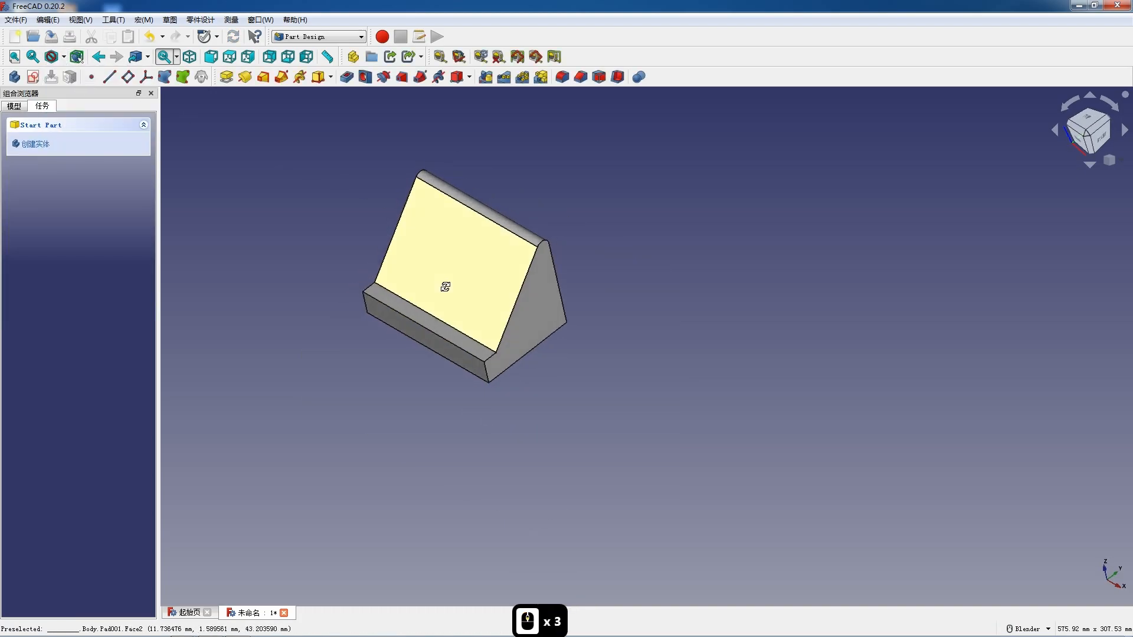
- Start a sketch on the narrow exposed top face of the base plate and switch the display to wireframe
click(444, 333)
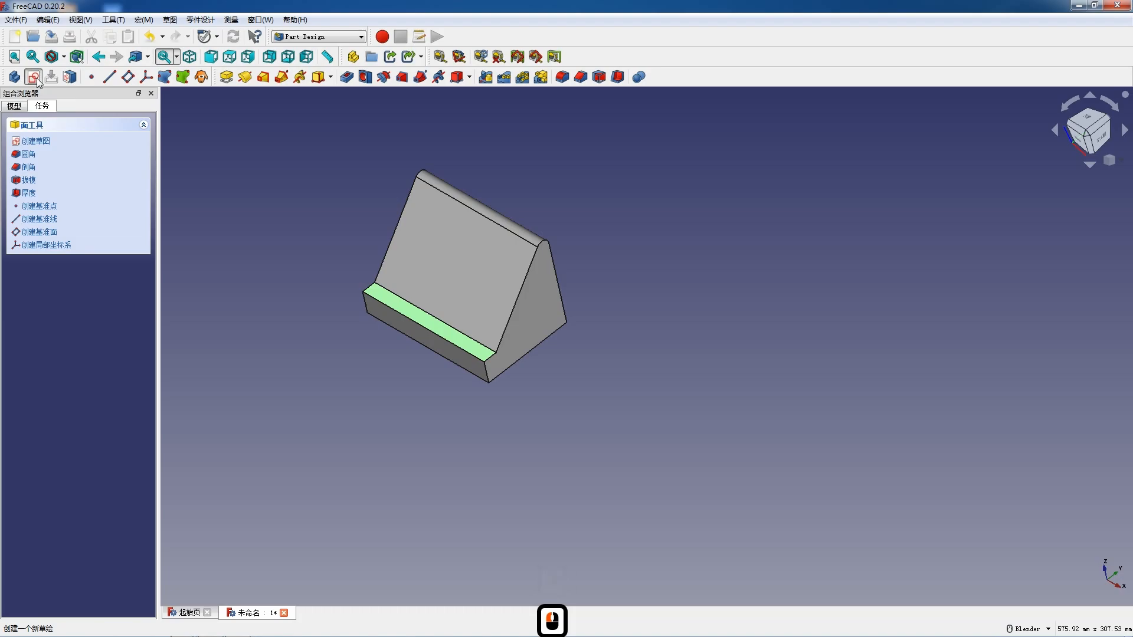
click(34, 77)
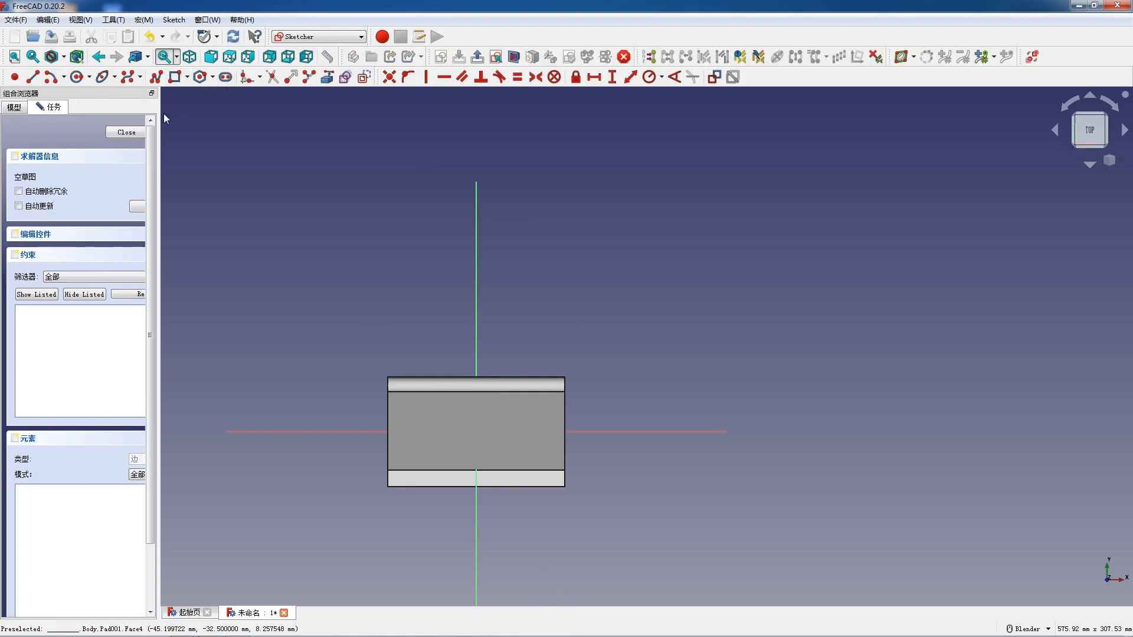
click(226, 78)
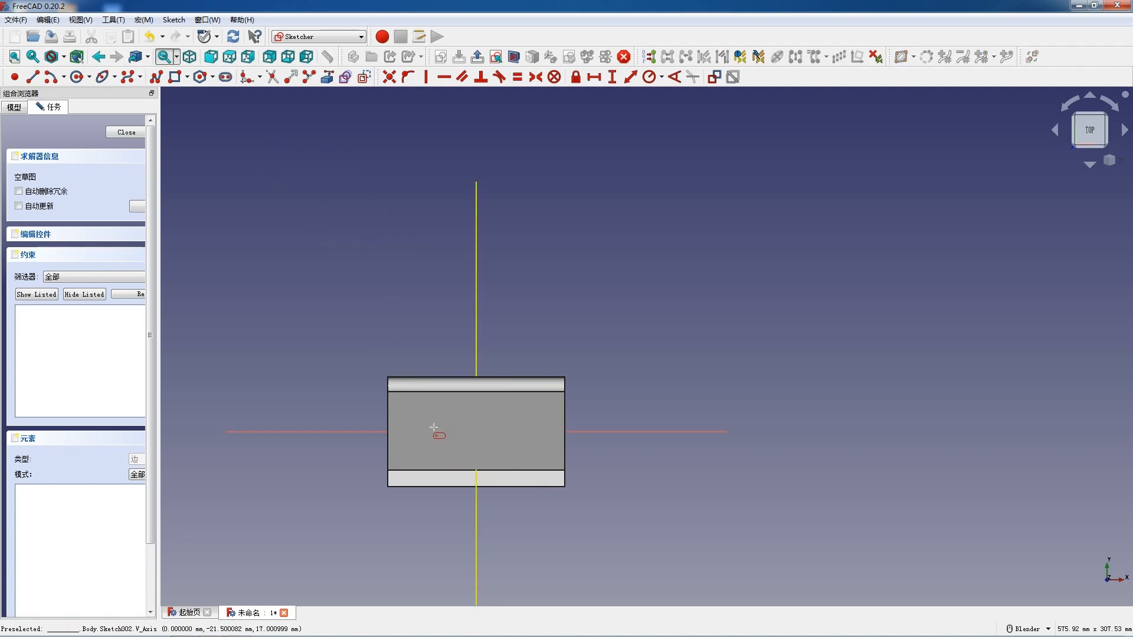
click(64, 58)
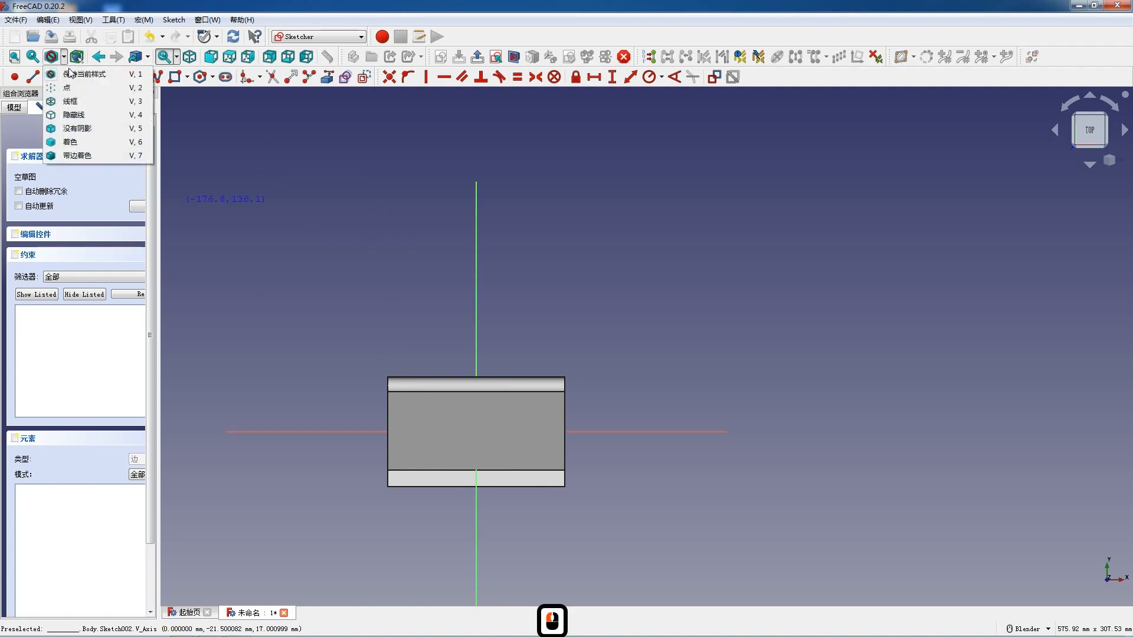
click(72, 101)
- Draw a slot along the vertical axis, from inside the plate outline to beyond its ledge-side edge
click(476, 412)
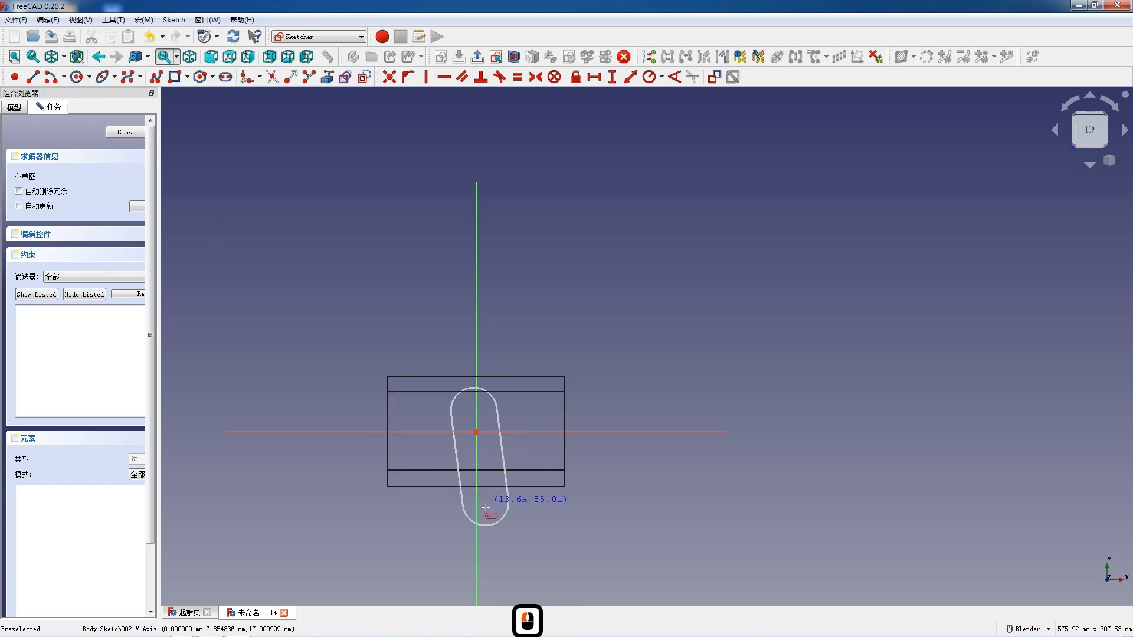
click(480, 522)
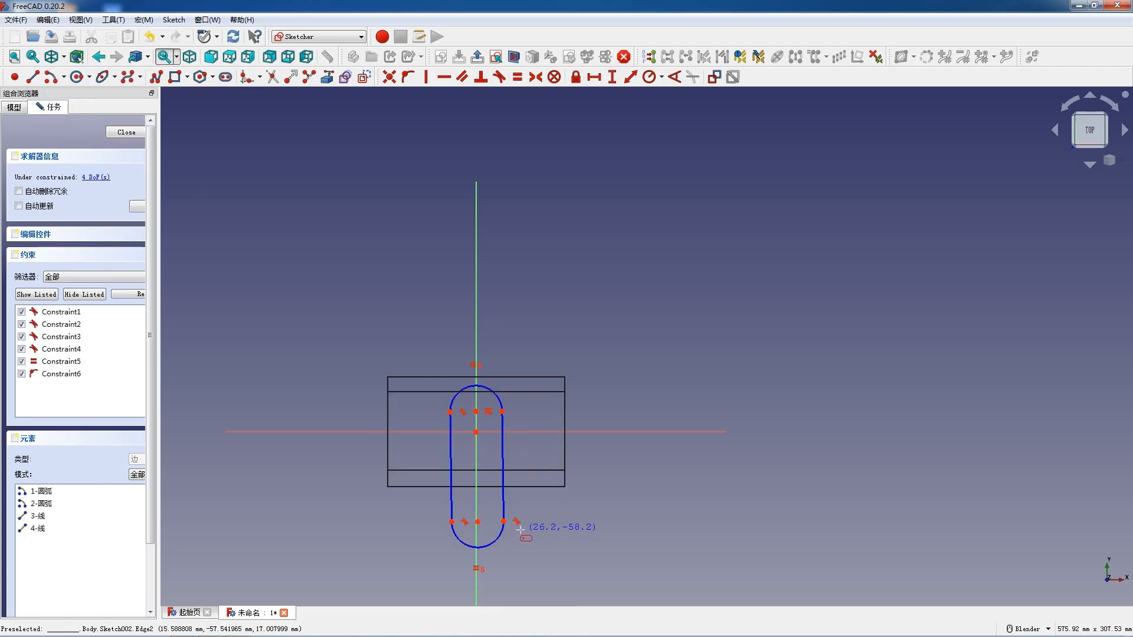
key(Escape)
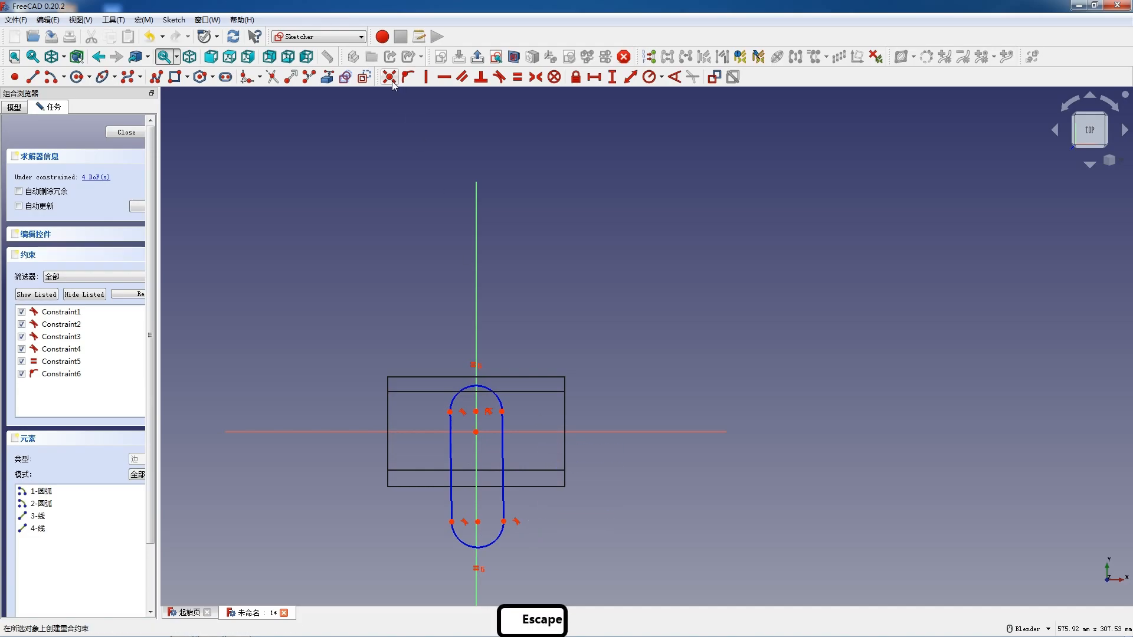
- Turn off construction mode and delete all arcs and lines of the construction slot
click(366, 78)
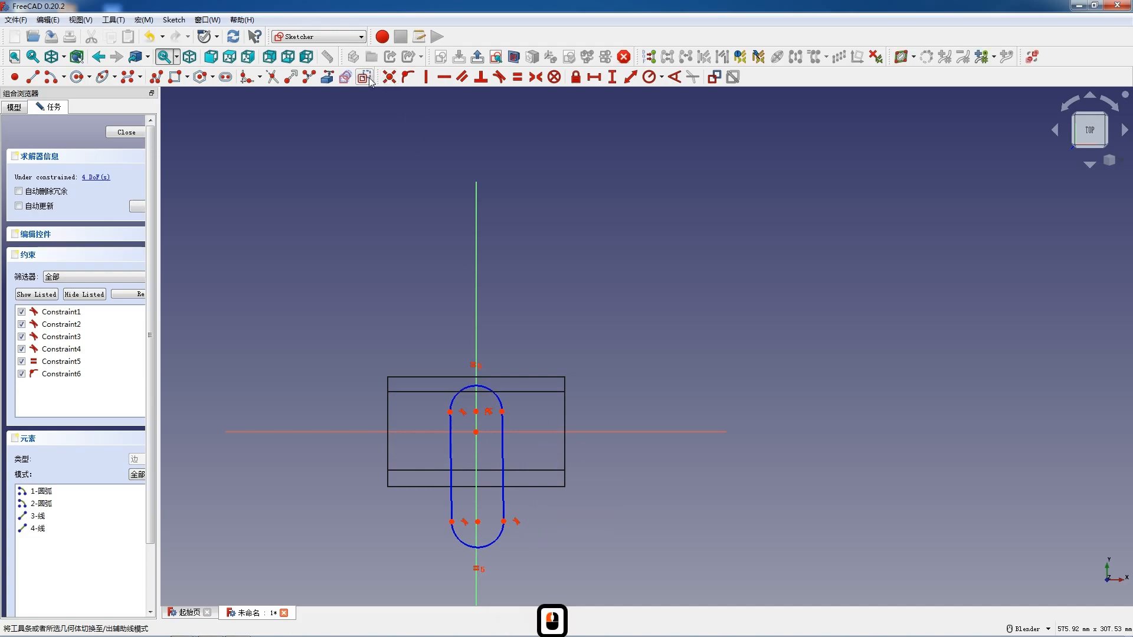
click(500, 533)
key(Delete)
click(505, 512)
key(Delete)
click(450, 458)
key(Delete)
click(454, 400)
key(Delete)
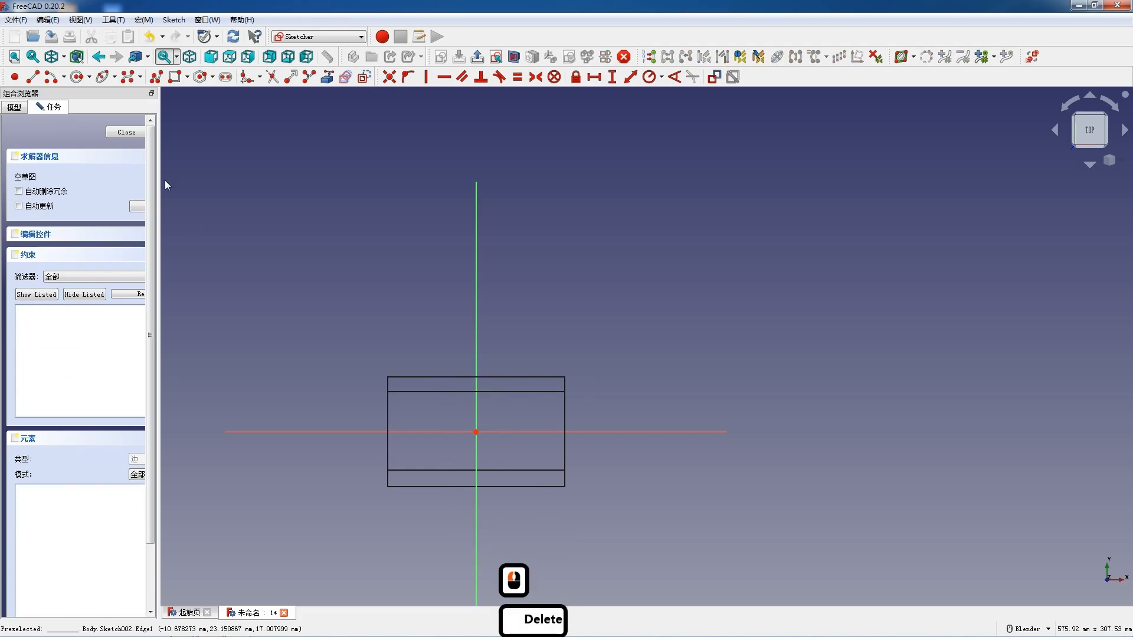
- Draw a slot in normal geometry near the vertical axis, extending well past the plate's ledge-side edge
click(174, 77)
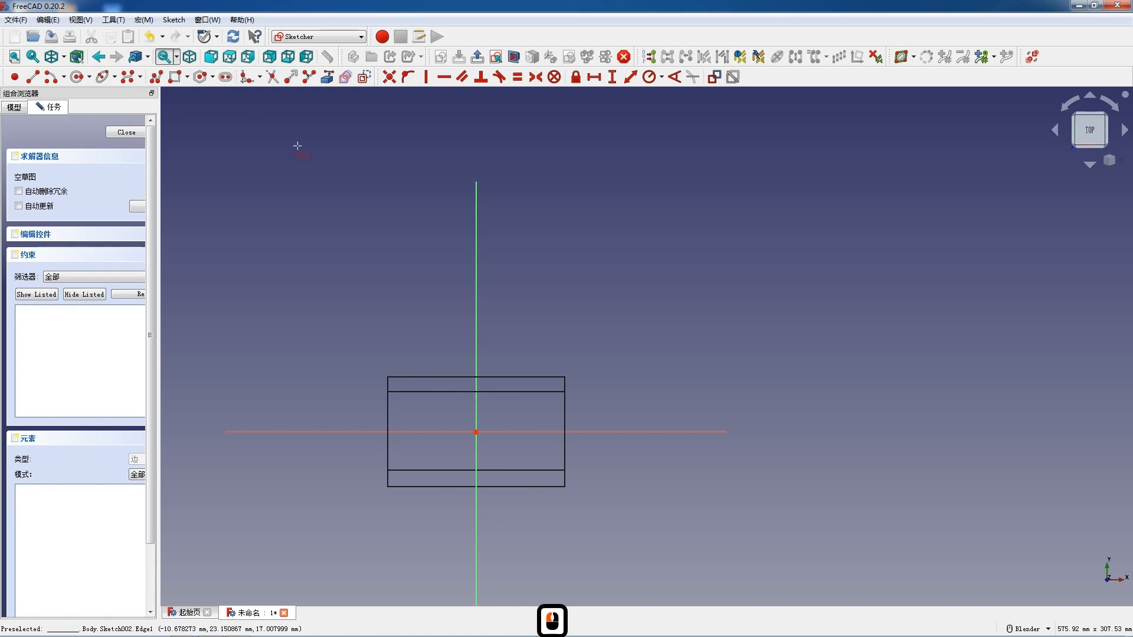
click(466, 401)
click(476, 537)
key(Escape)
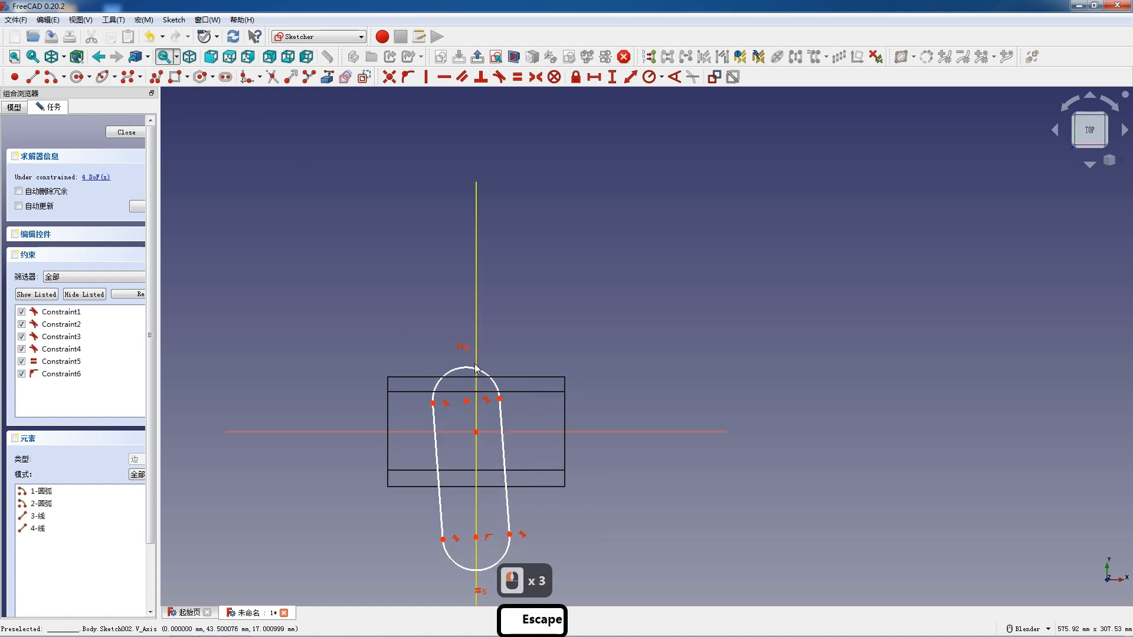
- Delete the slot's end arc that lies outside the plate outline
click(502, 420)
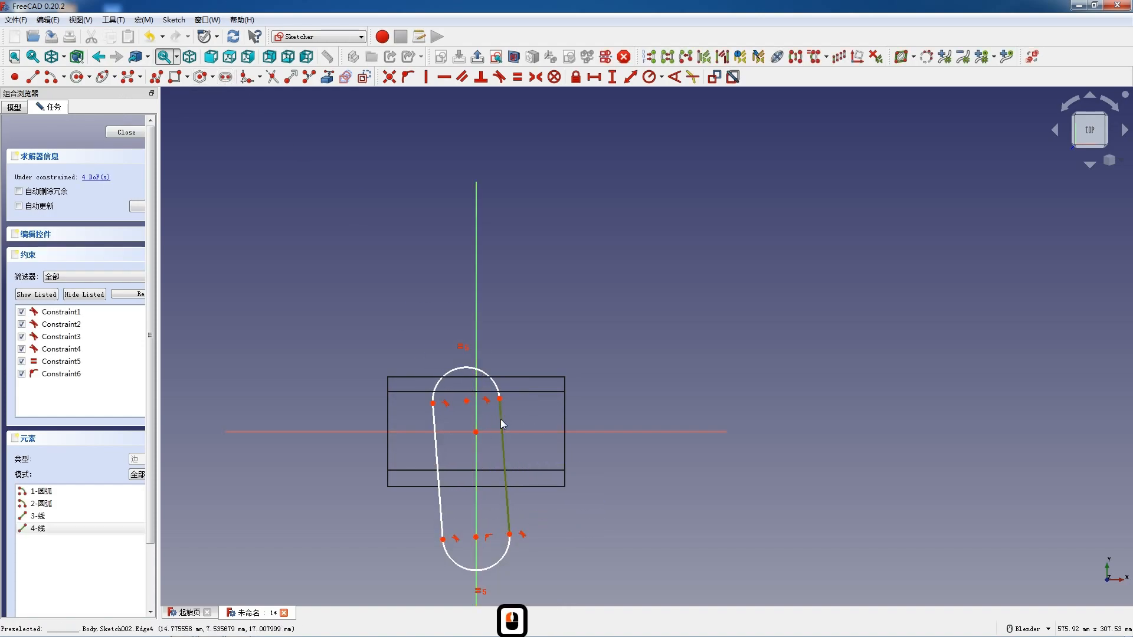
double_click(519, 547)
click(508, 552)
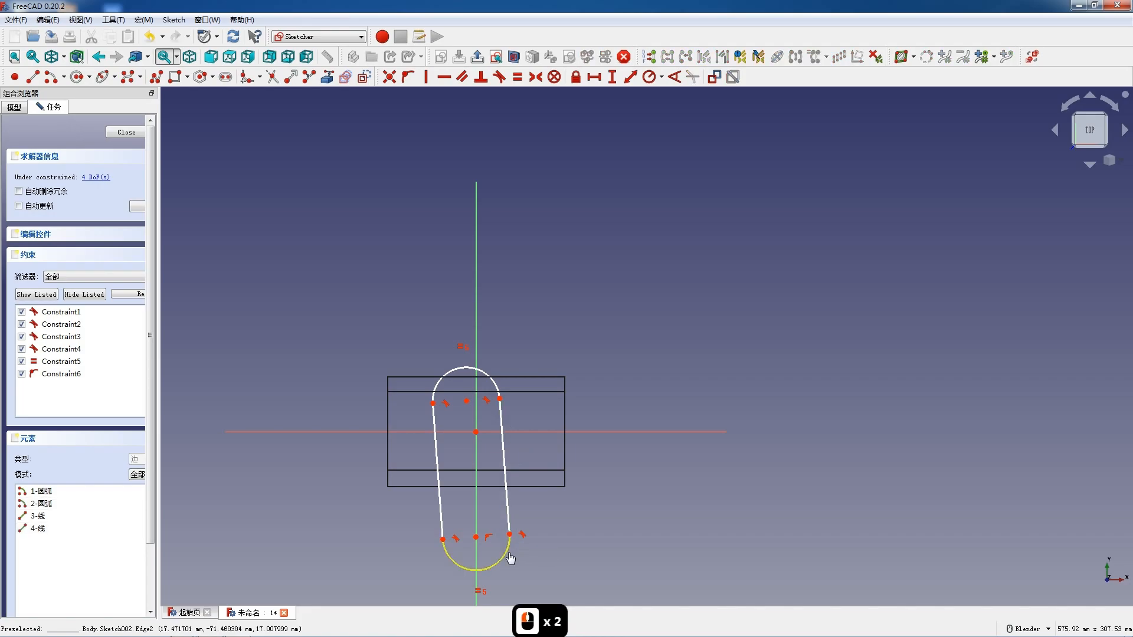
key(Delete)
- Constrain both side lines of the open slot to vertical
click(507, 507)
click(508, 509)
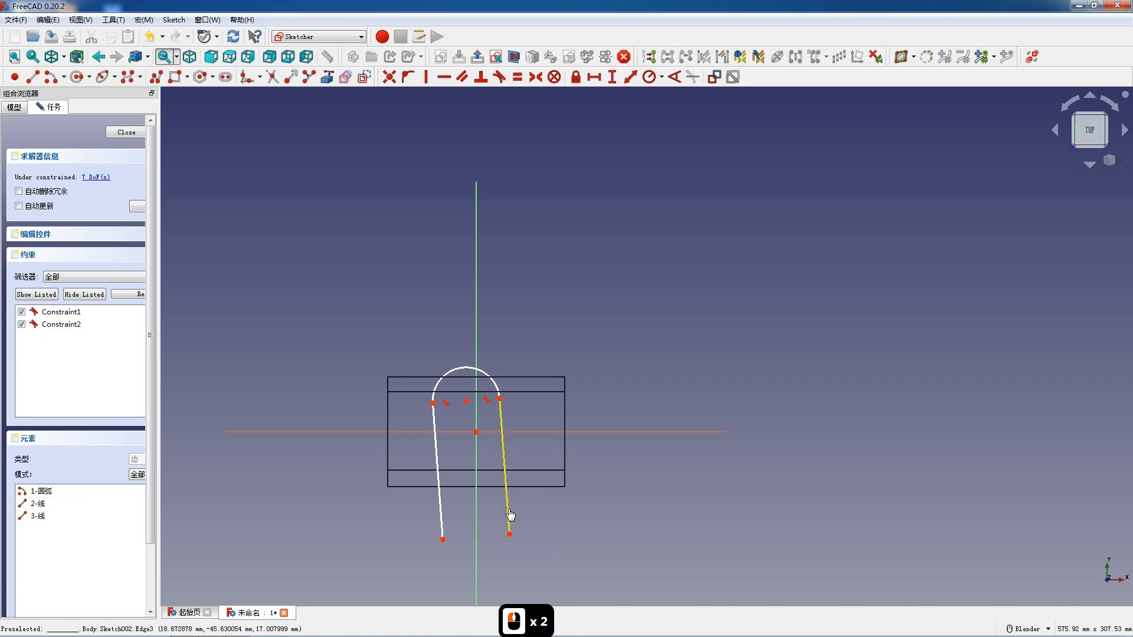
click(509, 510)
key(v)
click(442, 509)
key(v)
- Close the slot's open end with a line joining the two side lines' free ends and constrain it horizontal
click(32, 77)
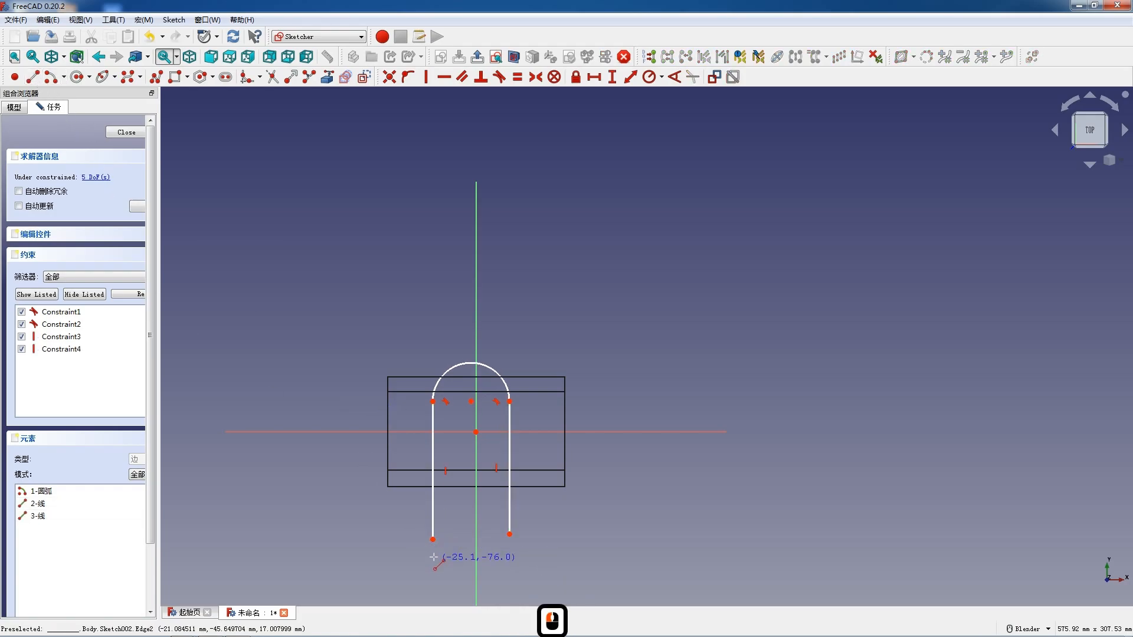
click(432, 539)
click(509, 535)
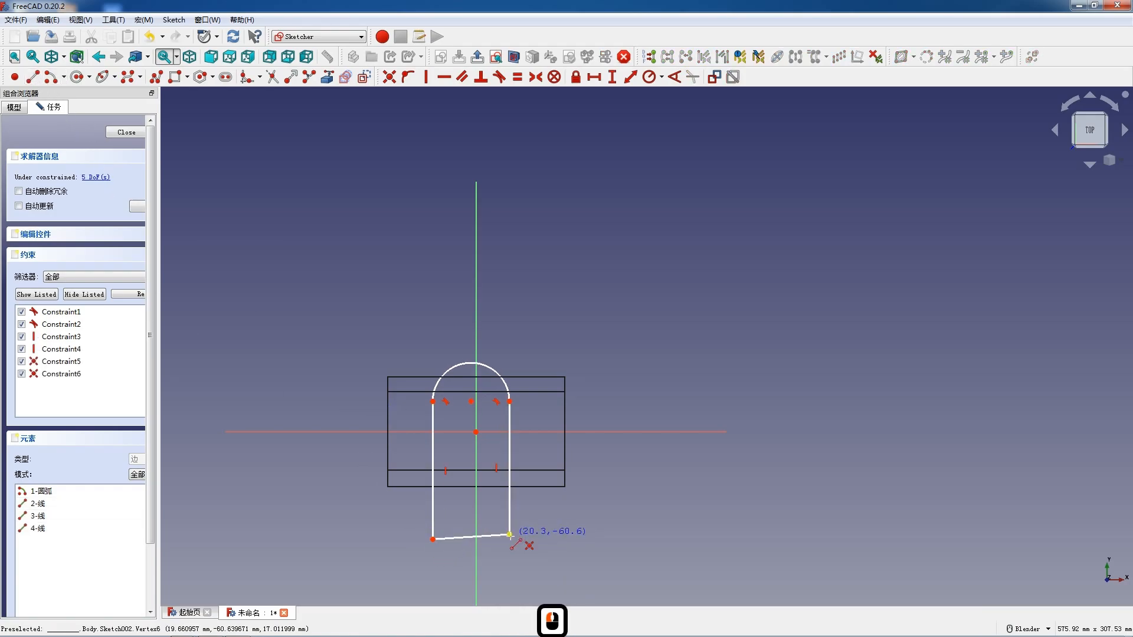
key(Escape)
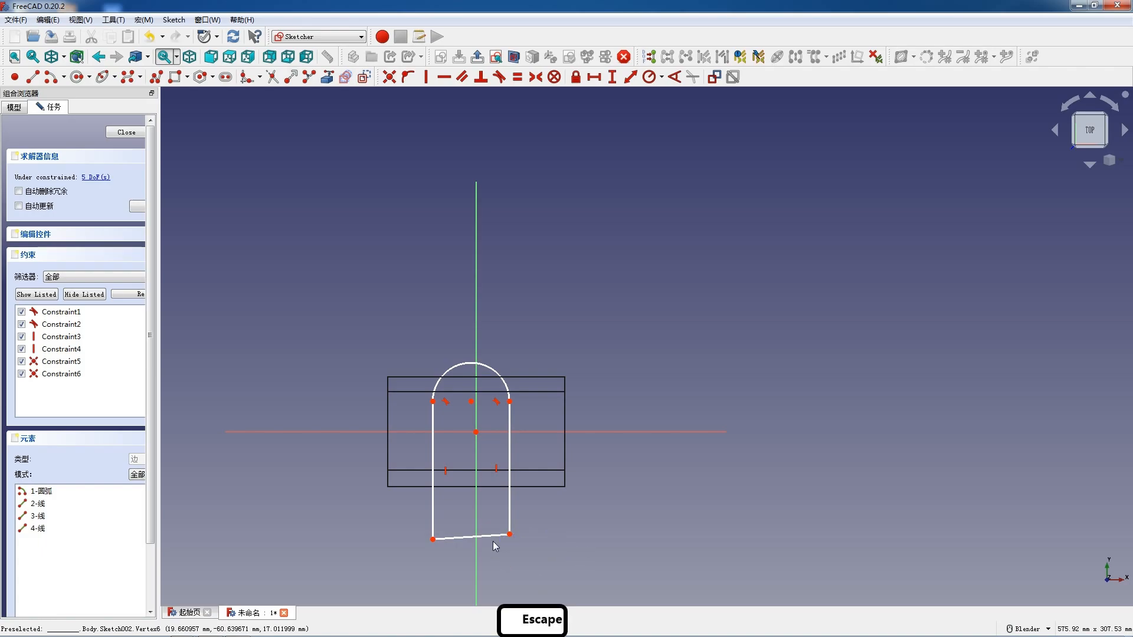
click(487, 538)
key(h)
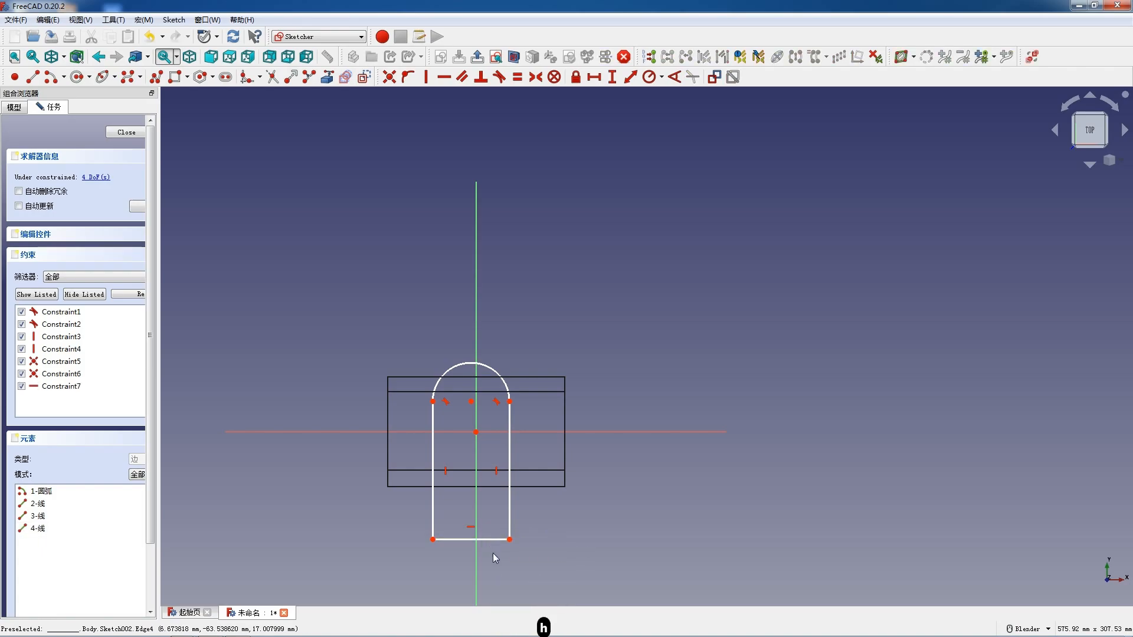
scroll(473, 553, up, 1)
scroll(464, 536, up, 3)
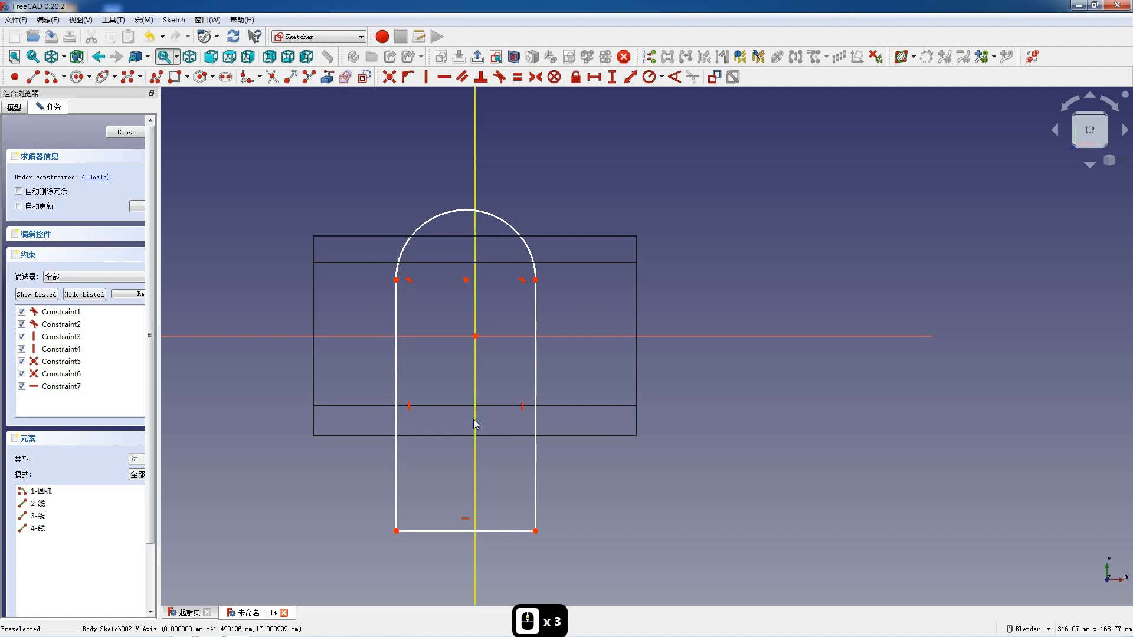
- Constrain the slot arc's centre onto the vertical axis and set the arc's radius to 30 mm
click(467, 281)
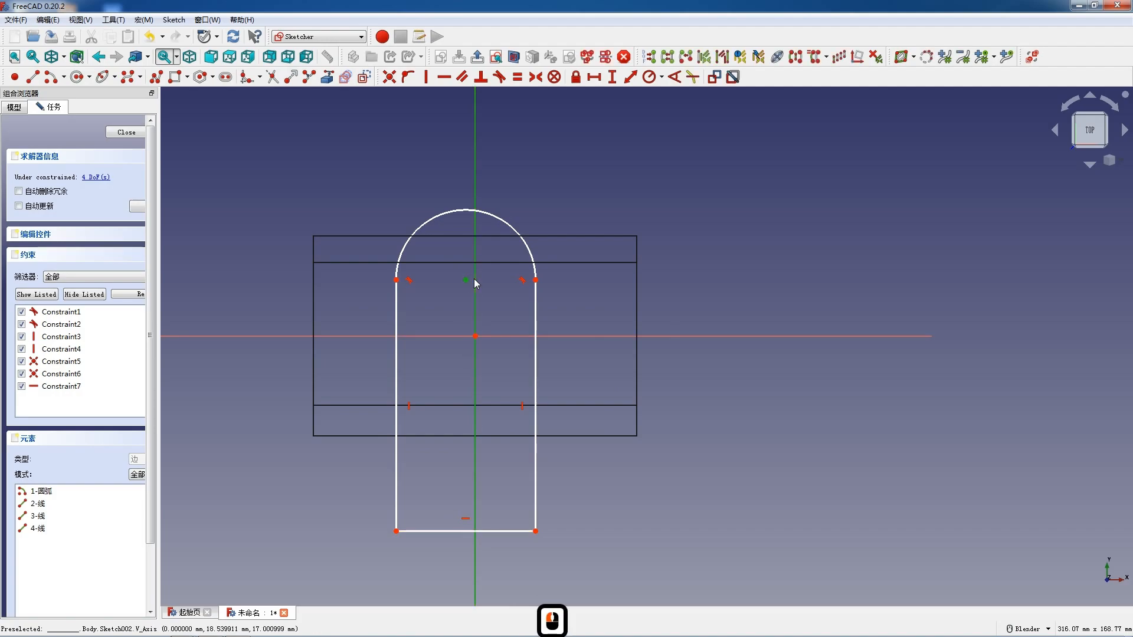
click(473, 279)
key(o)
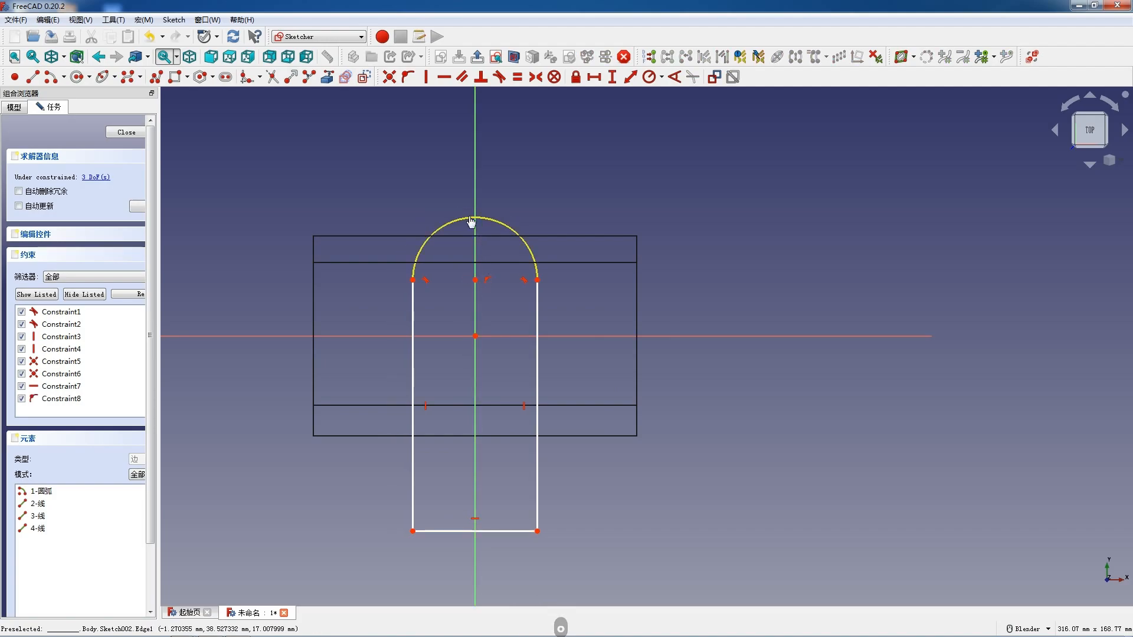
click(648, 79)
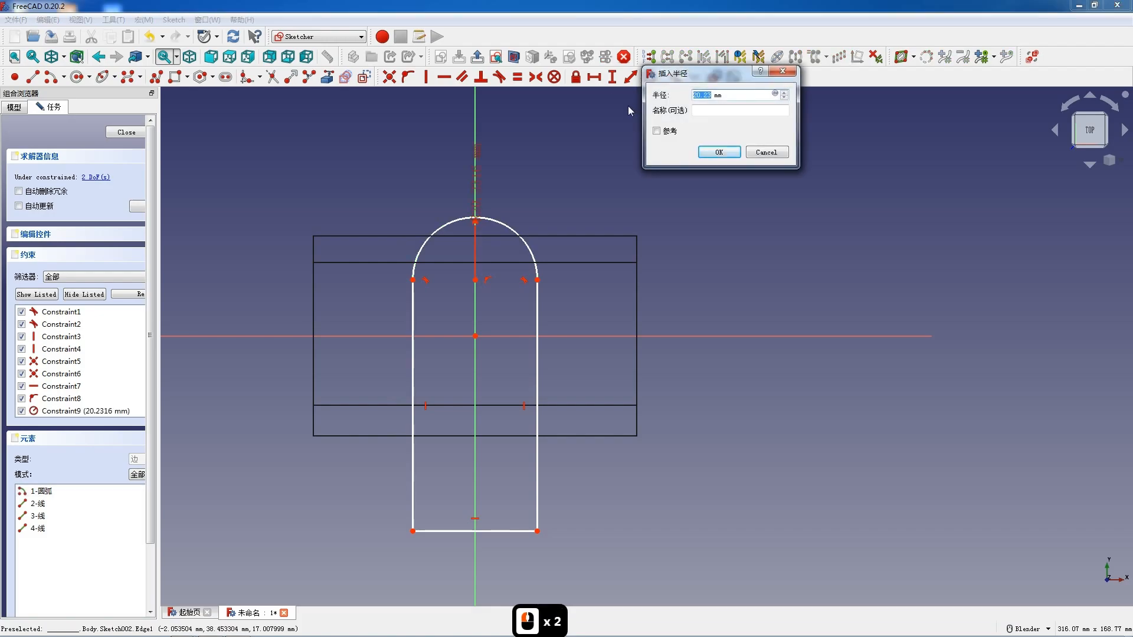
text(30)
key(Return)
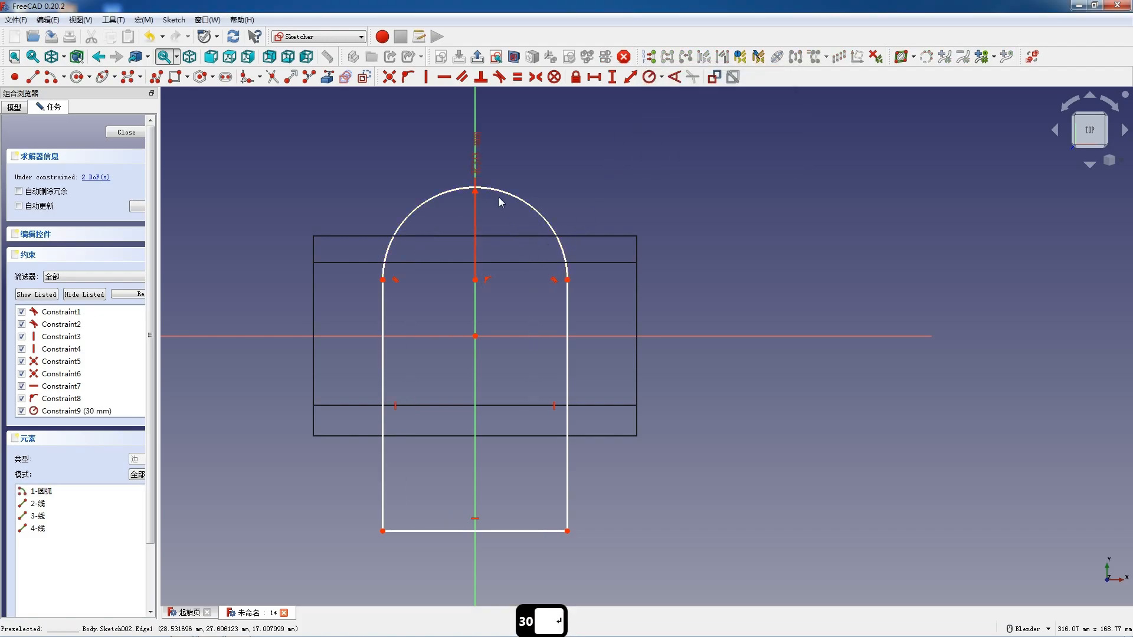
- Reference the plate edge opposite the ledge as external geometry and make the slot arc tangent to it
click(327, 76)
click(358, 236)
key(Escape)
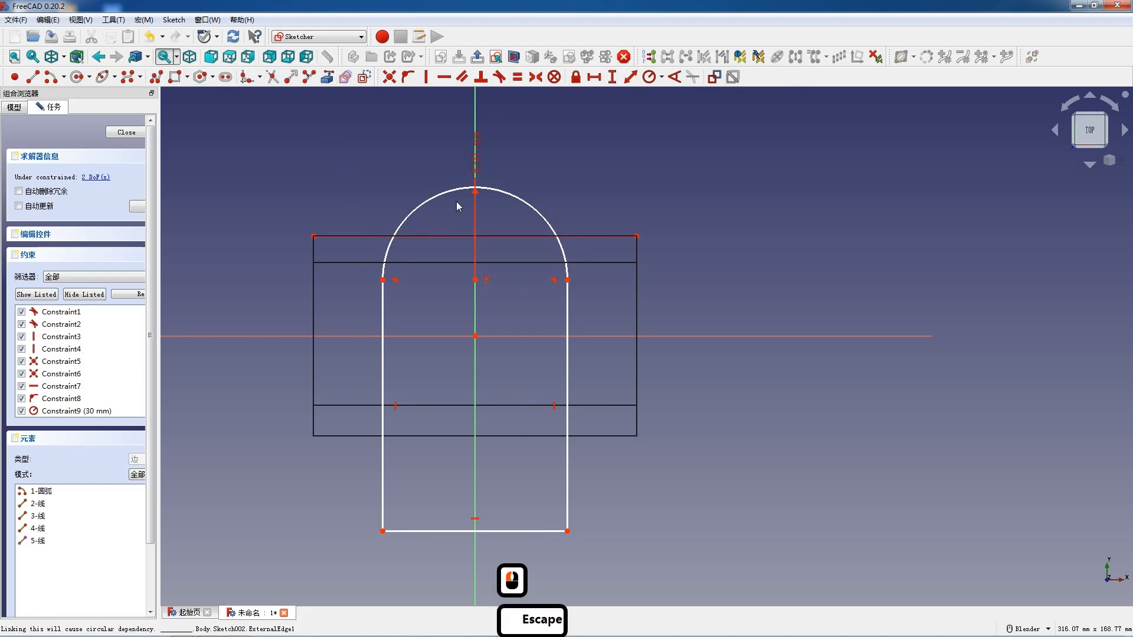
click(506, 236)
click(499, 77)
scroll(492, 355, up, 1)
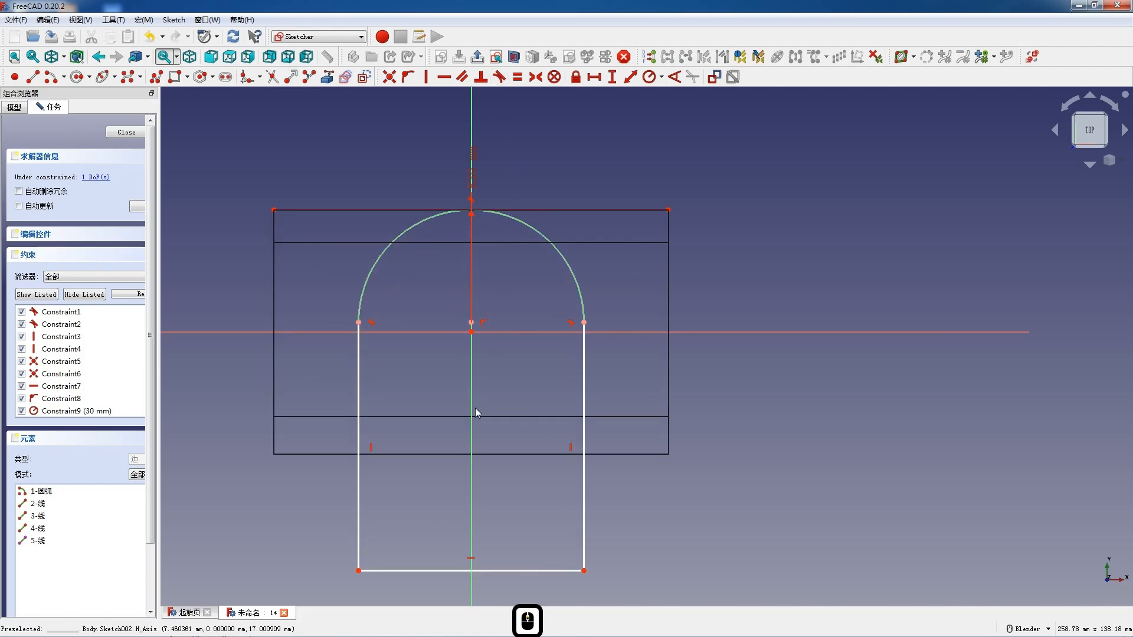
- Reference the rib's foot line along the ledge as external geometry and constrain the slot profile's end corner onto it
click(327, 76)
click(331, 417)
key(Escape)
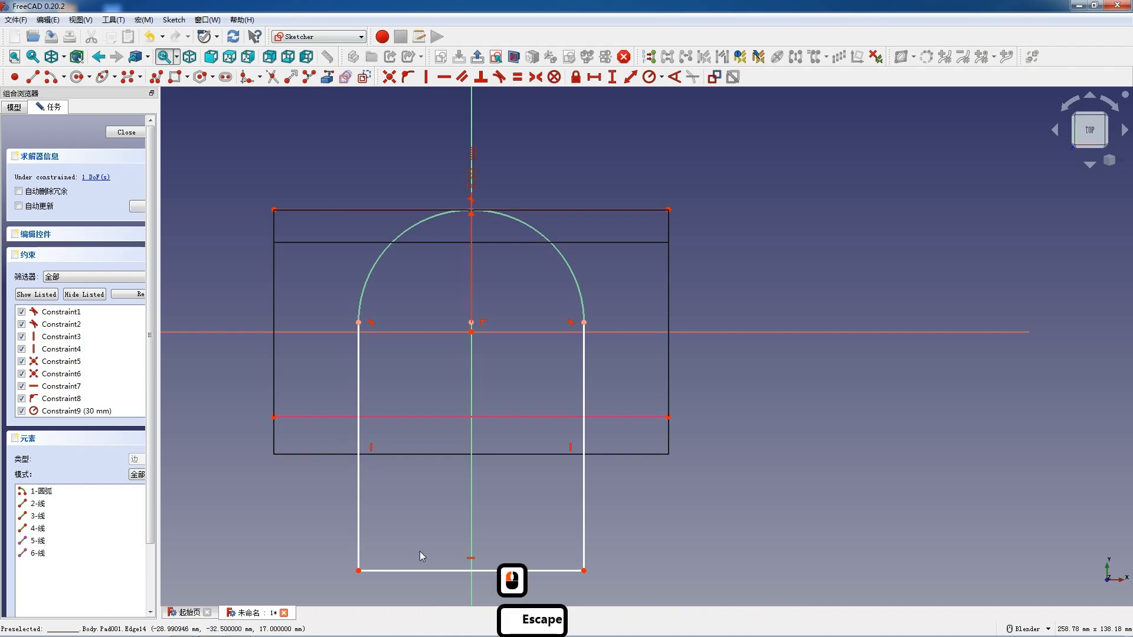
click(359, 568)
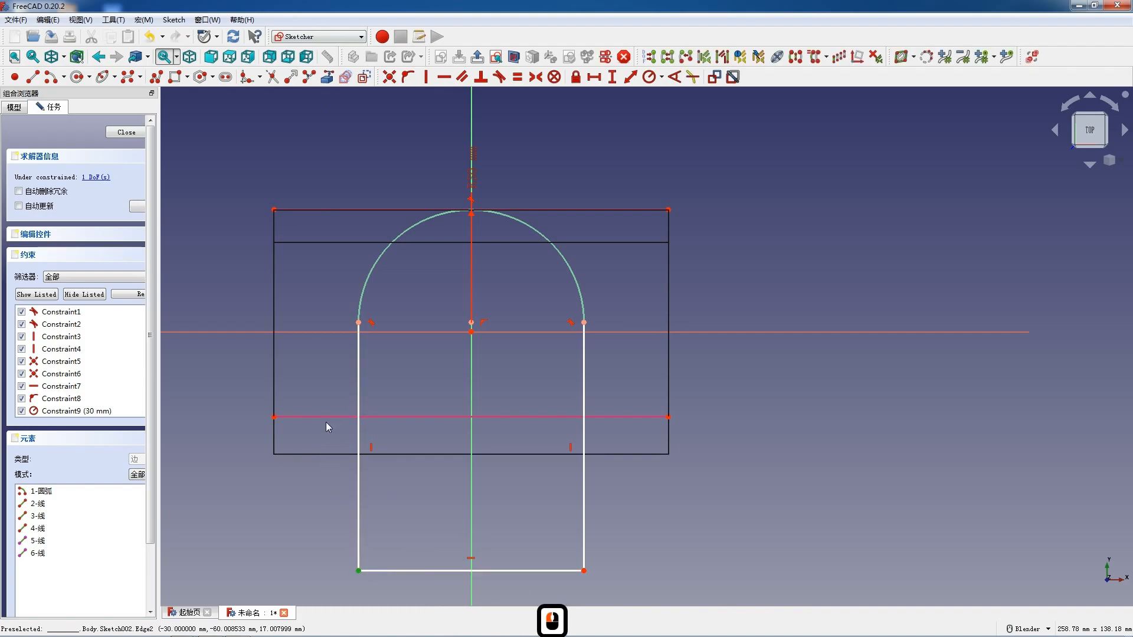
click(323, 419)
key(o)
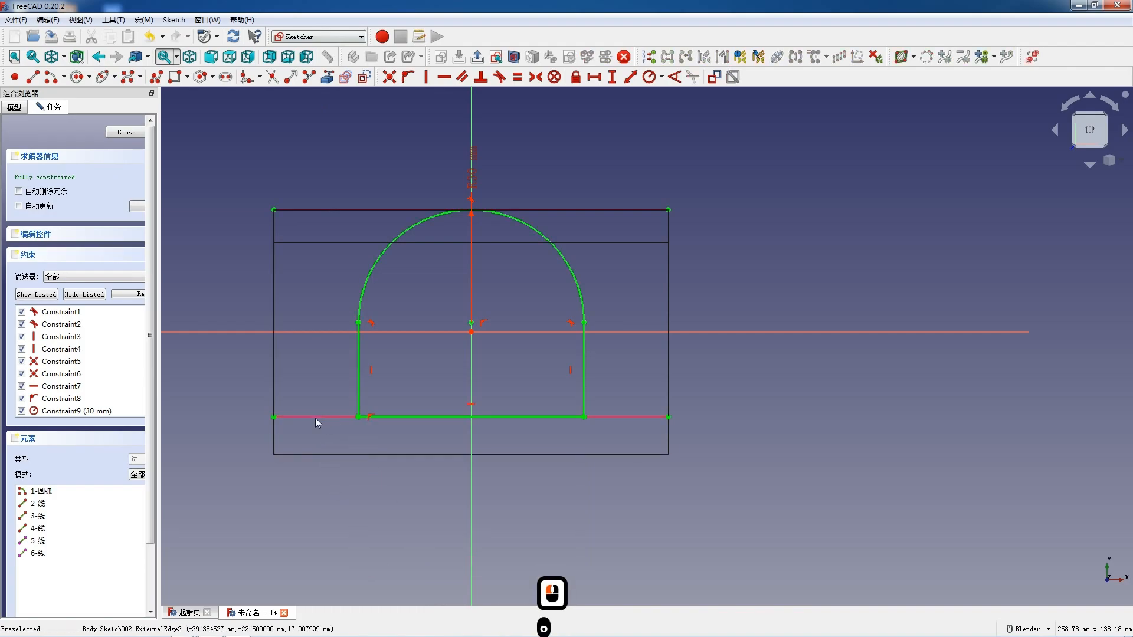
- Close the slot profile sketch and pad it 45 mm
click(127, 133)
click(222, 79)
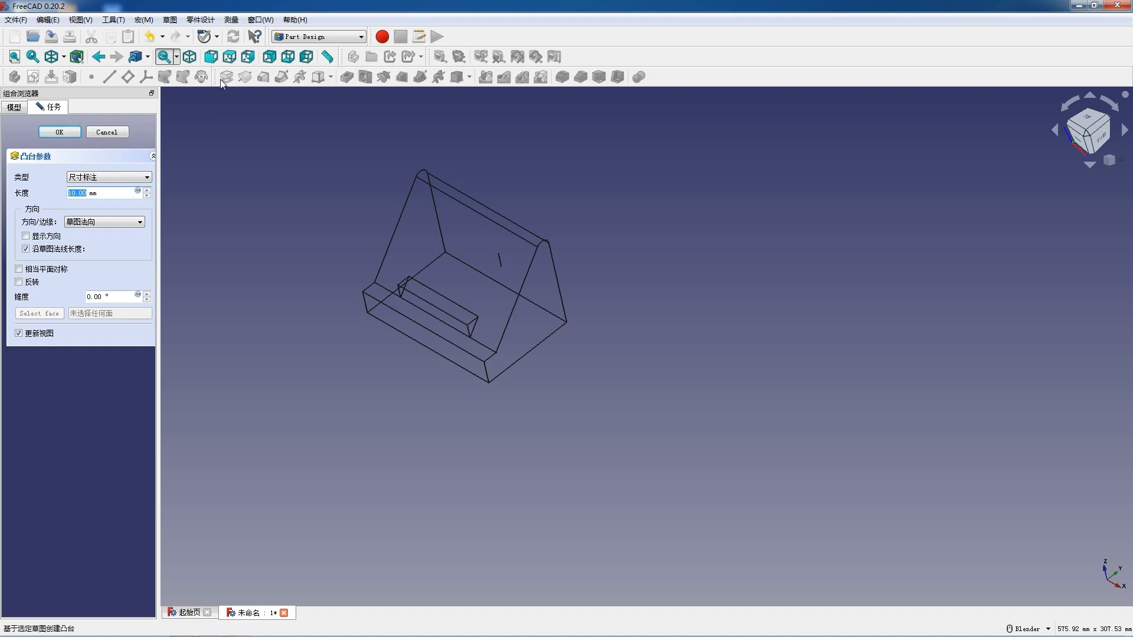
text(45)
key(Return)
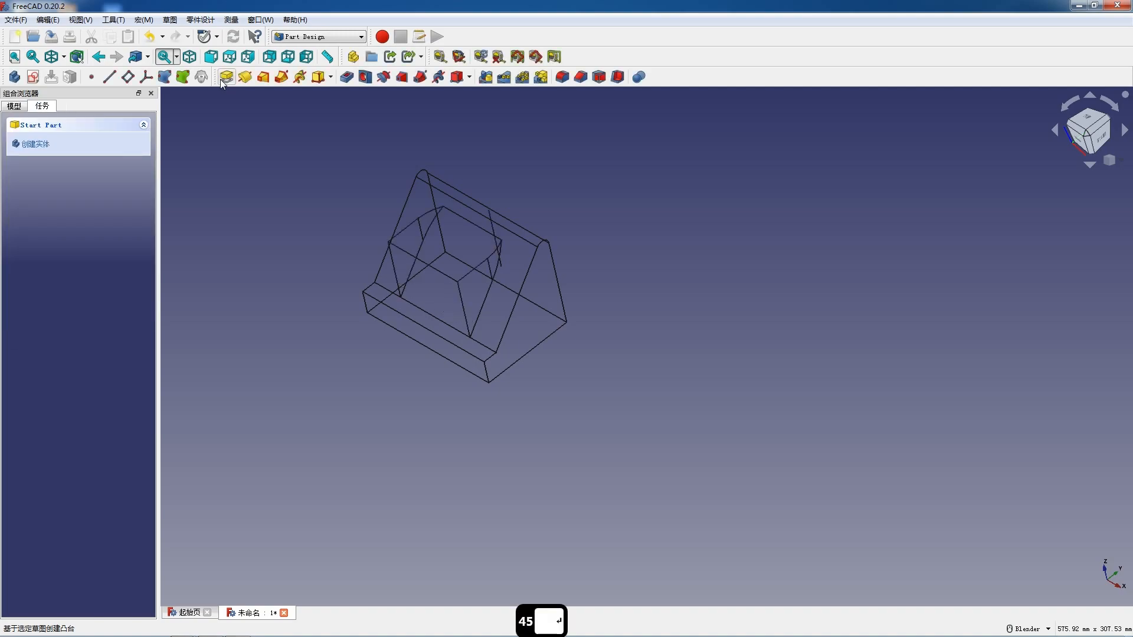
- Examine the slot profile's pad from the side and review its pad parameters
middle_drag(409, 350, 349, 270)
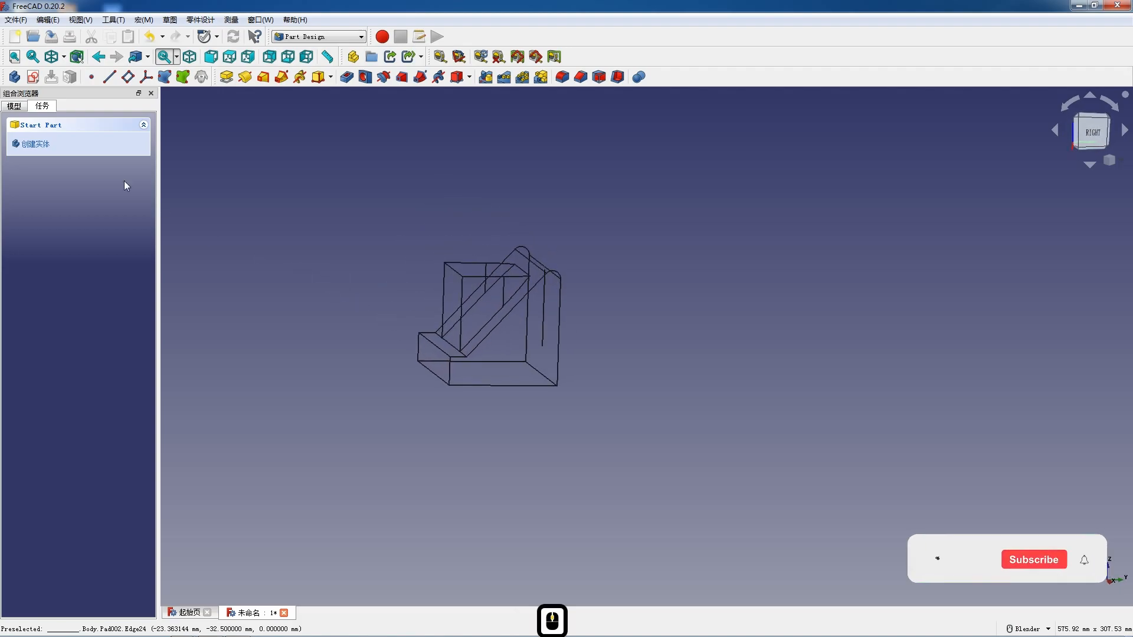
click(14, 106)
double_click(59, 207)
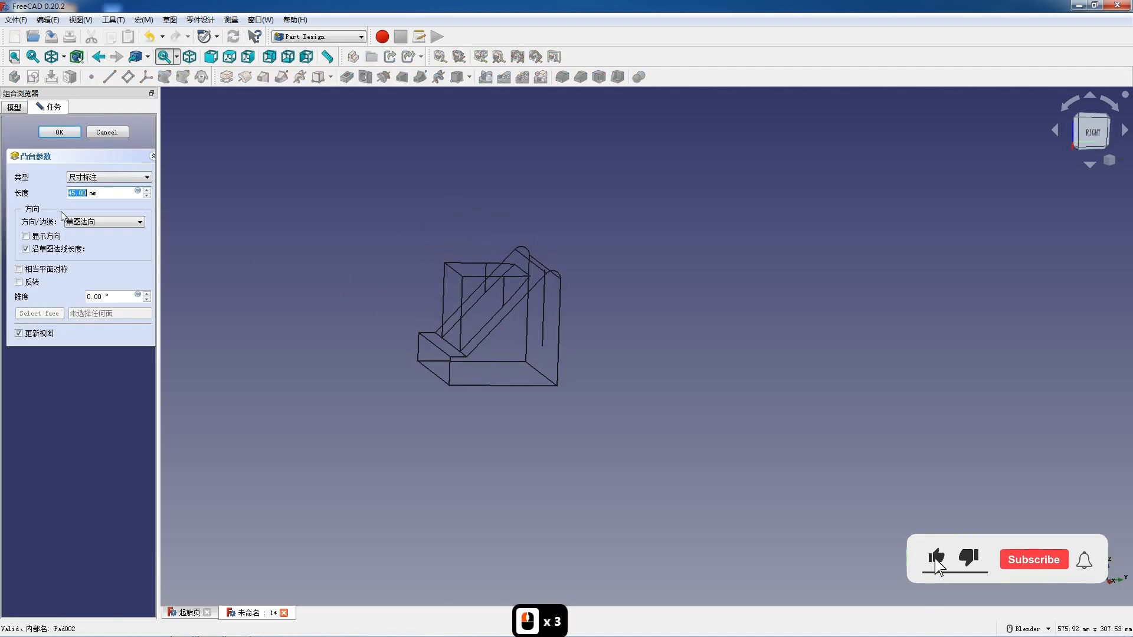
click(69, 194)
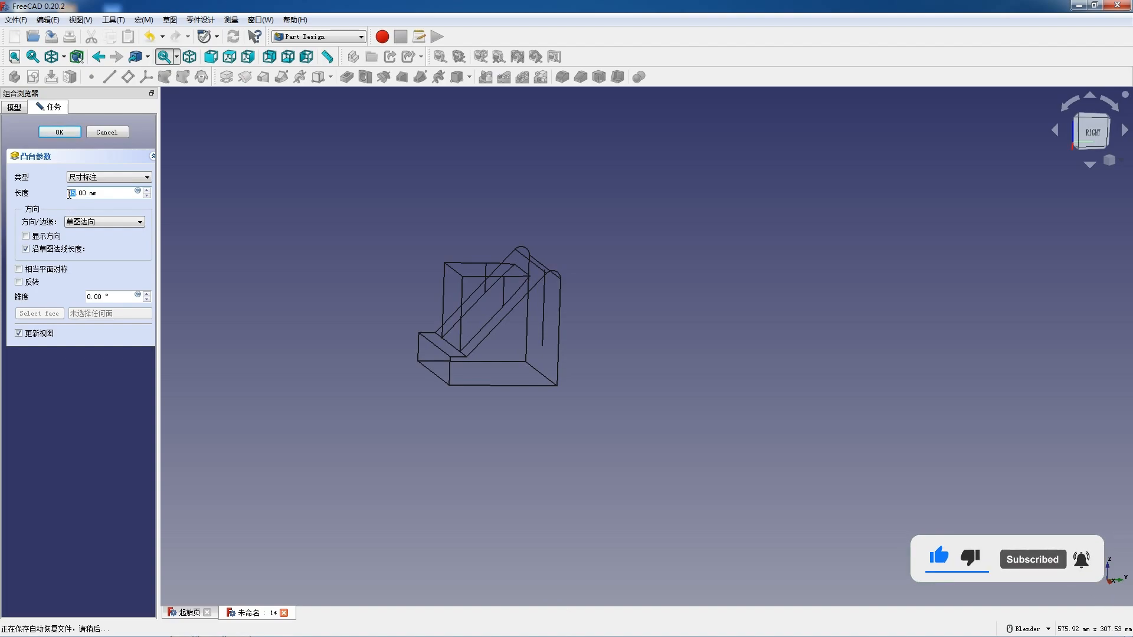
click(63, 132)
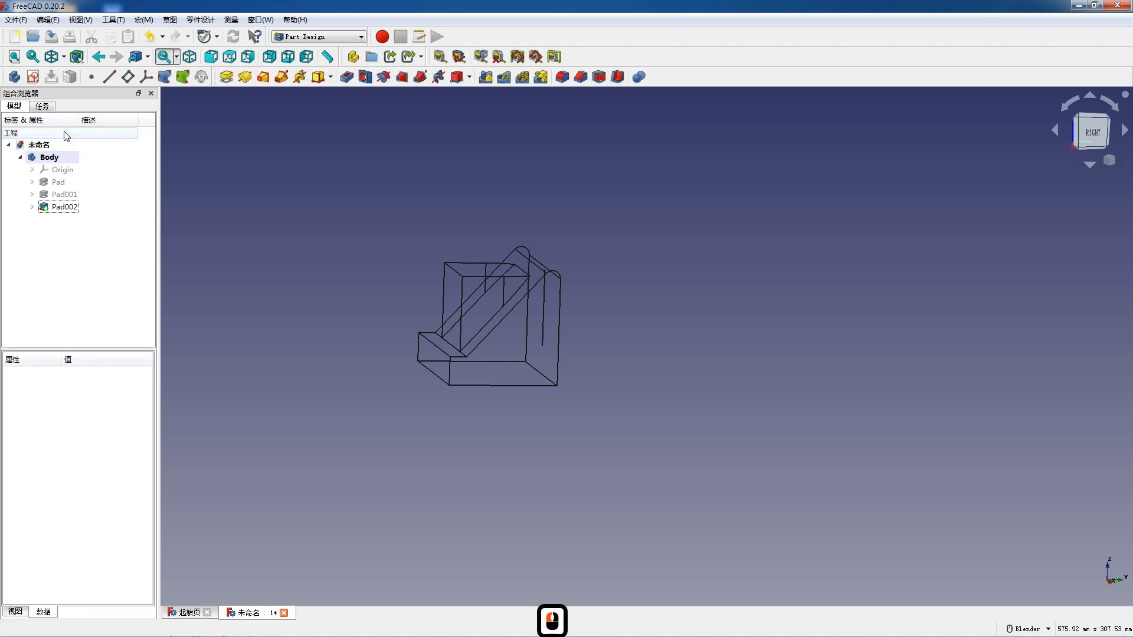
- Delete the slot profile's pad while keeping its sketch
click(42, 107)
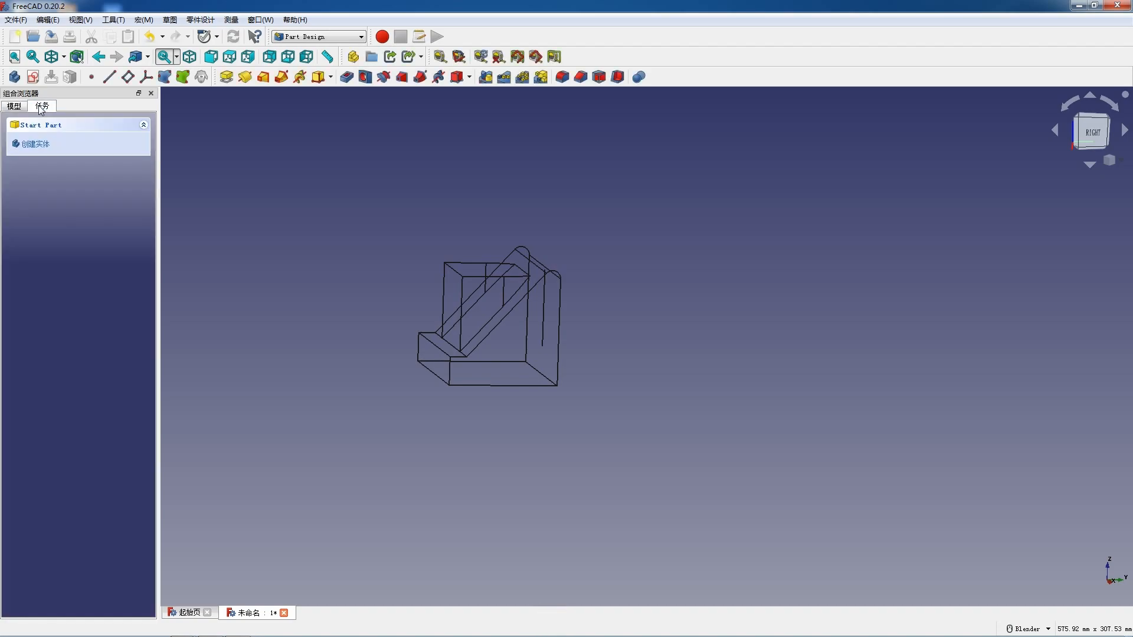
click(22, 108)
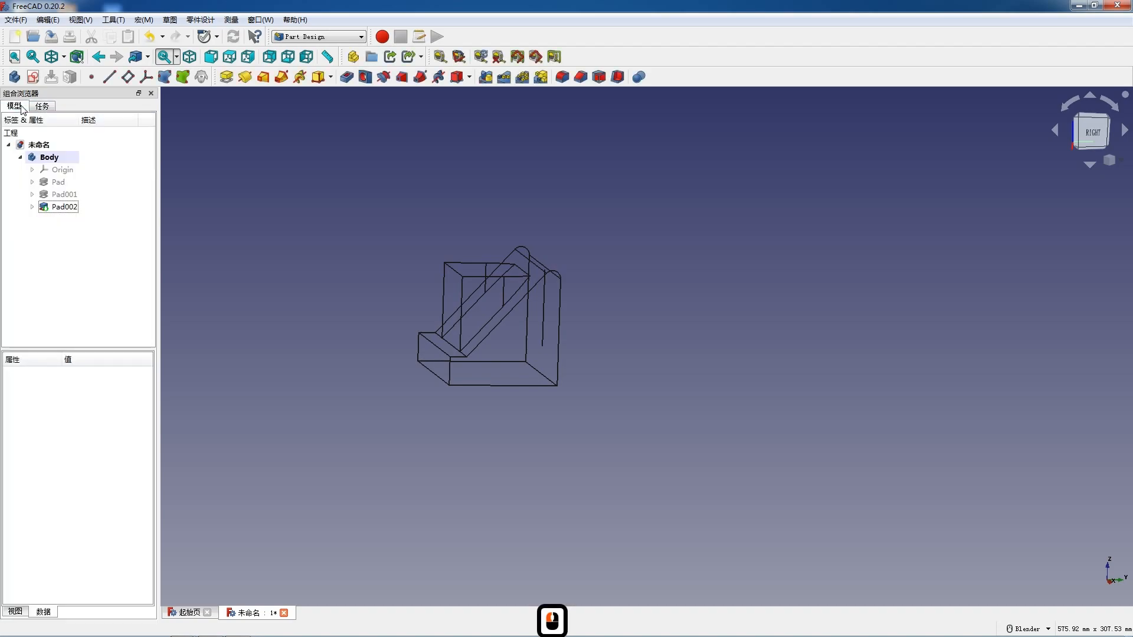
click(63, 206)
key(Delete)
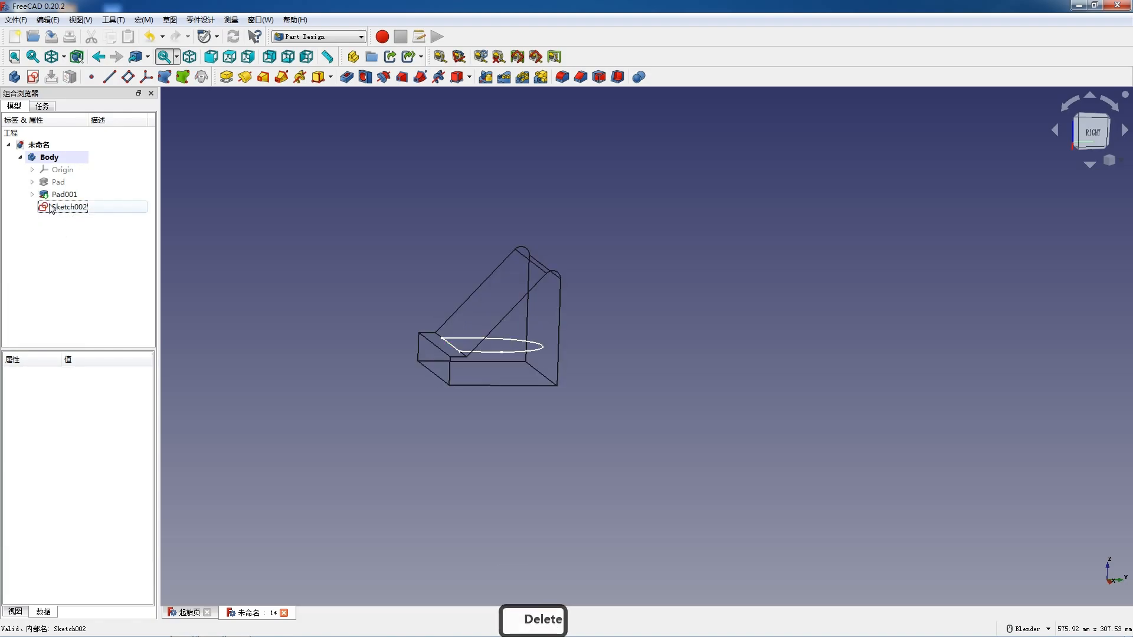
click(59, 206)
- Delete the triangular rib's pad while keeping its sketch
click(61, 194)
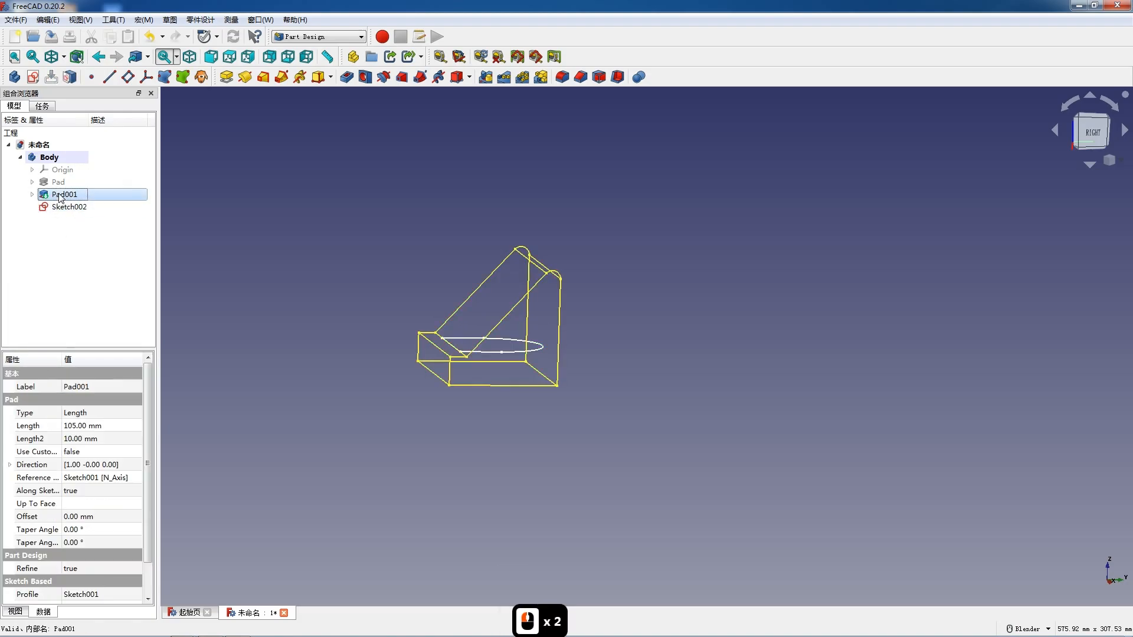
double_click(61, 195)
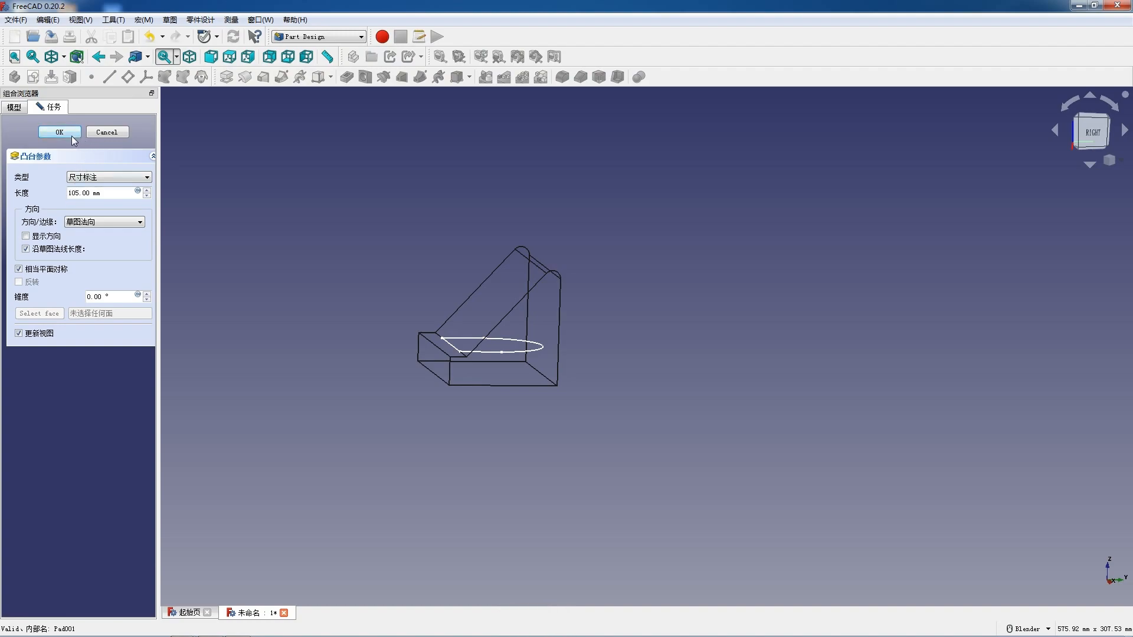
click(96, 134)
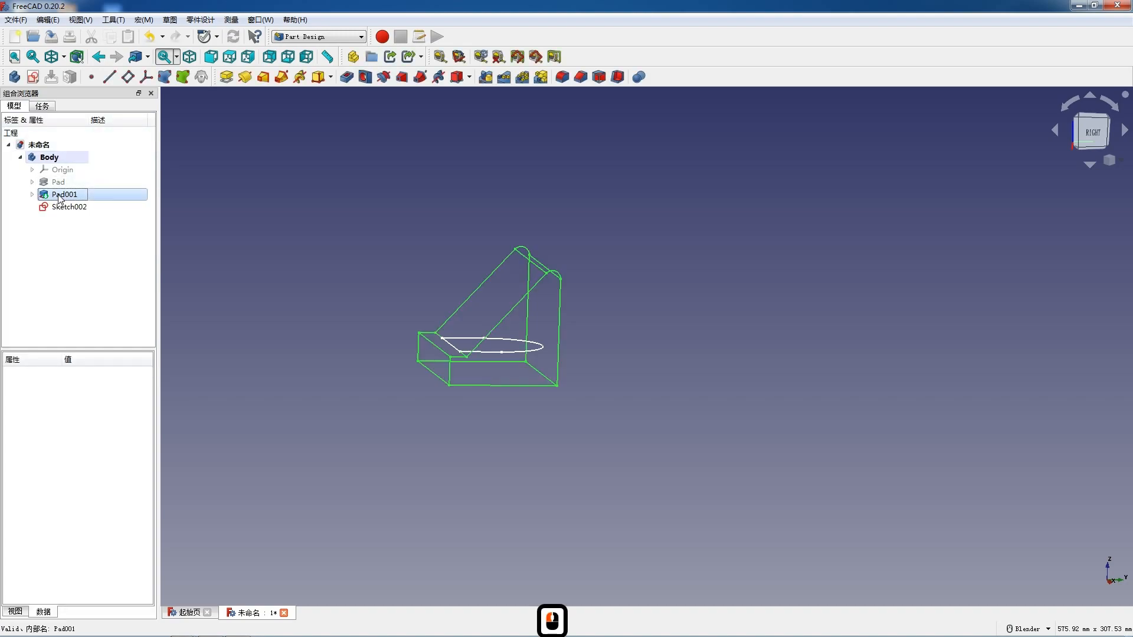
click(64, 194)
key(Delete)
click(554, 356)
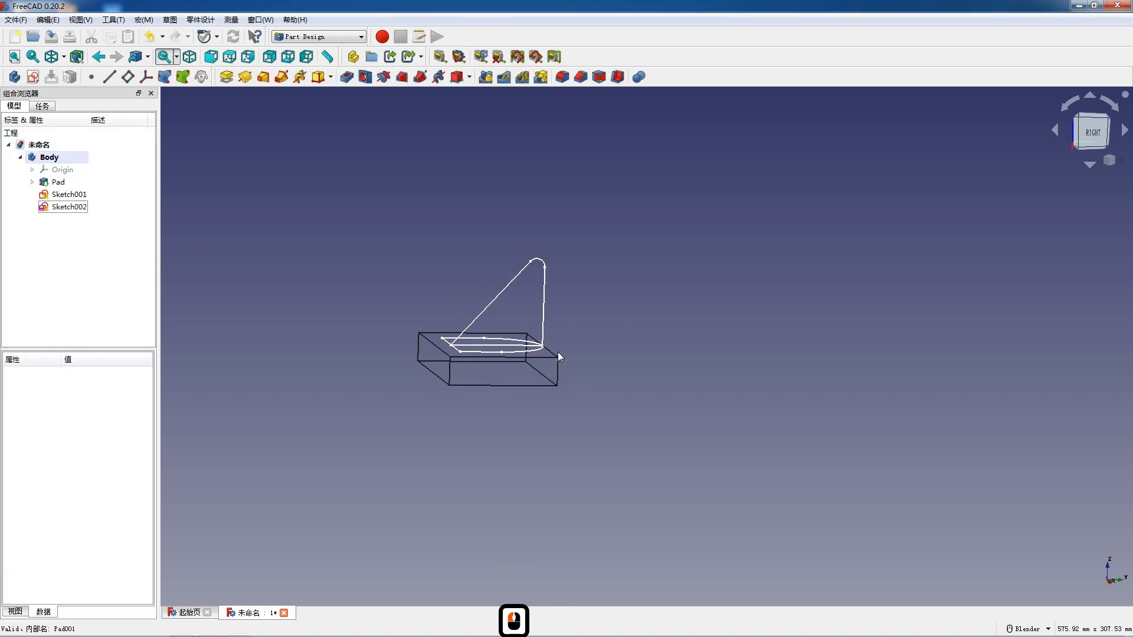
- Set the rib's height above the plate to 35 mm in its sketch and close the sketch
click(68, 195)
double_click(68, 194)
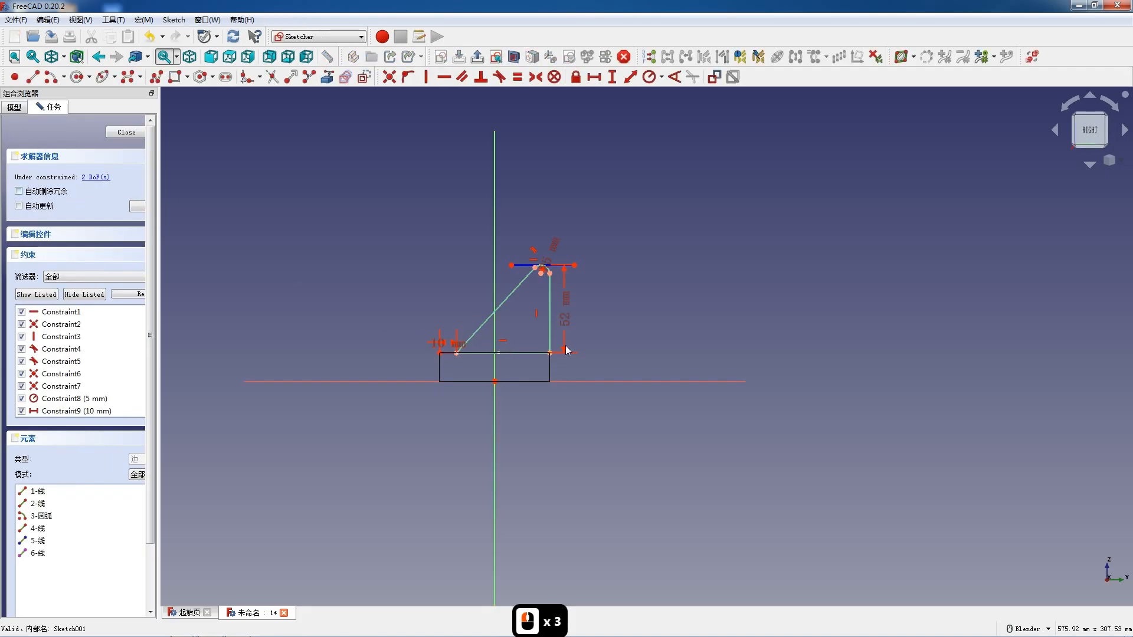
scroll(566, 350, up, 1)
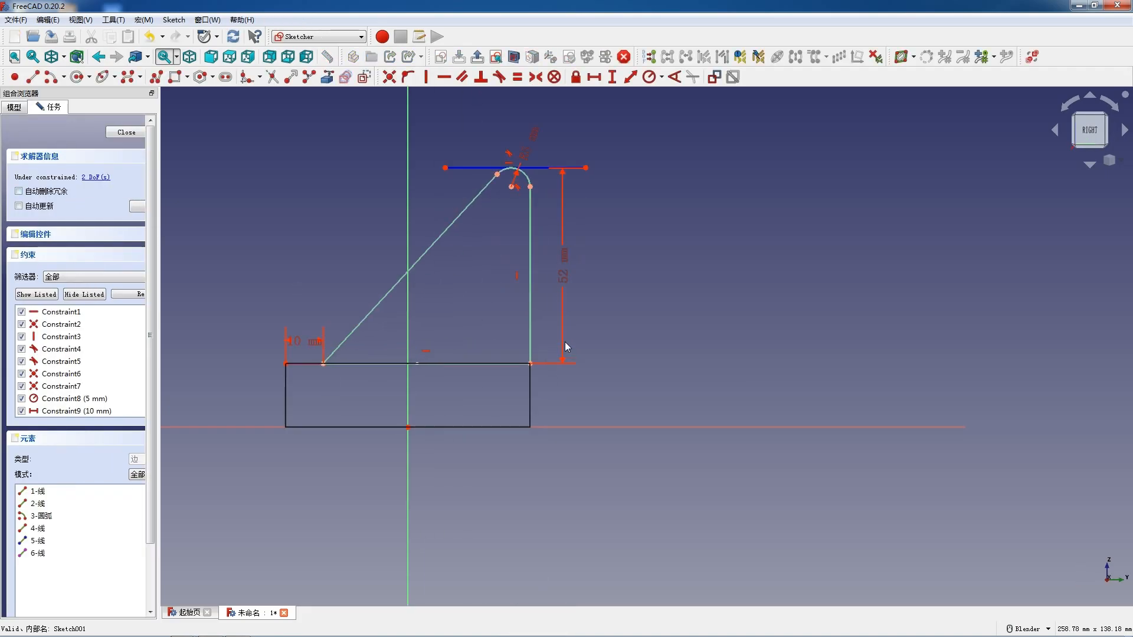
double_click(566, 278)
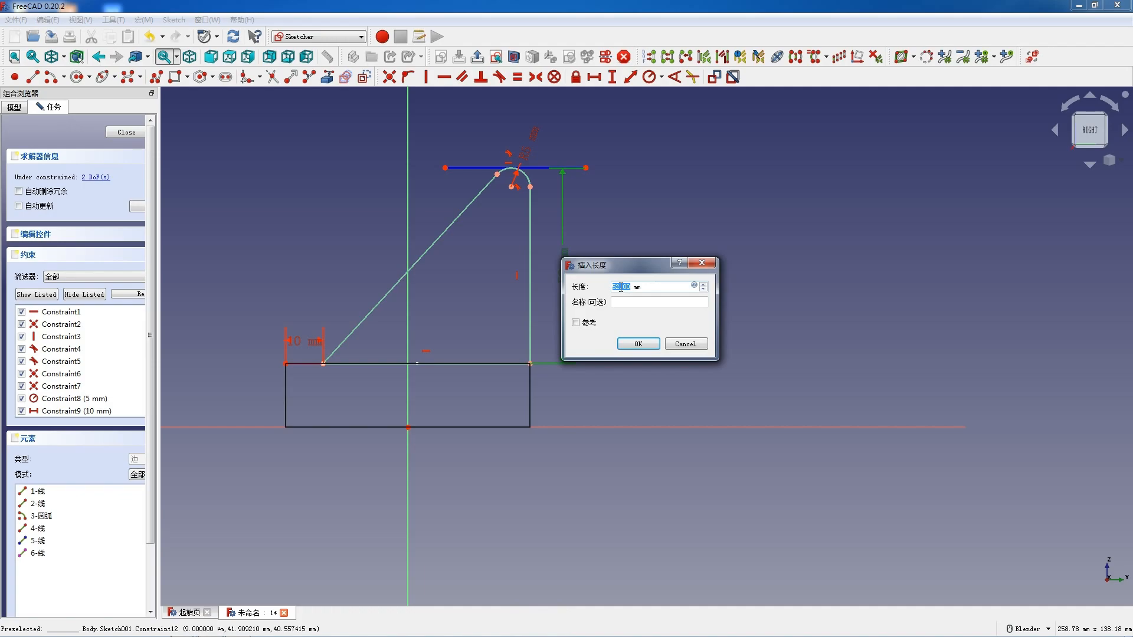
text(35)
key(Return)
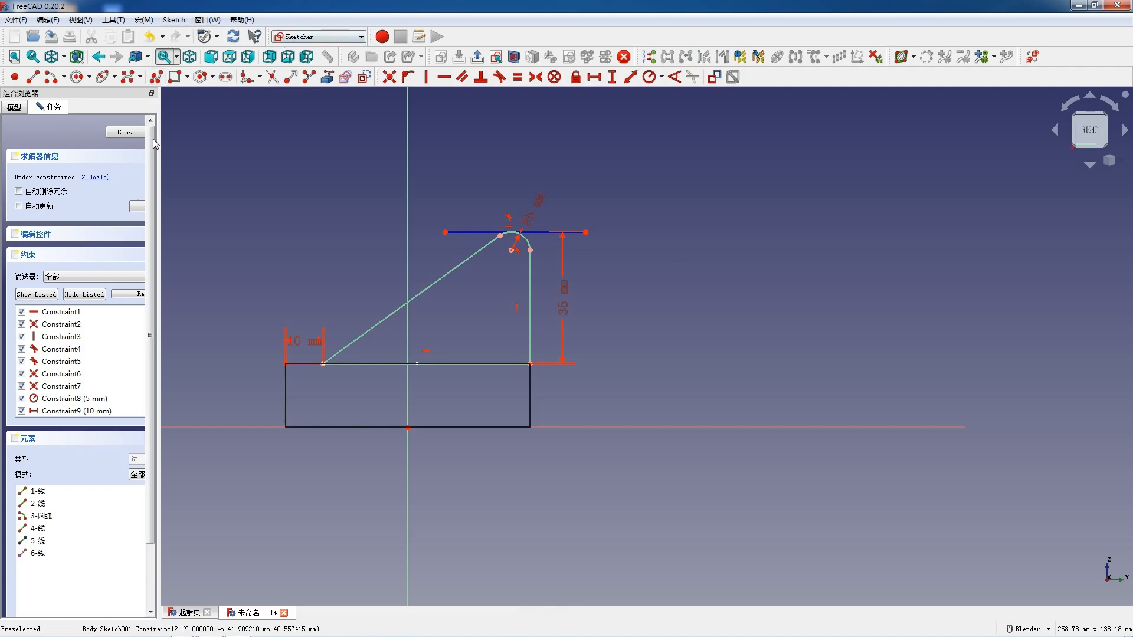
click(126, 133)
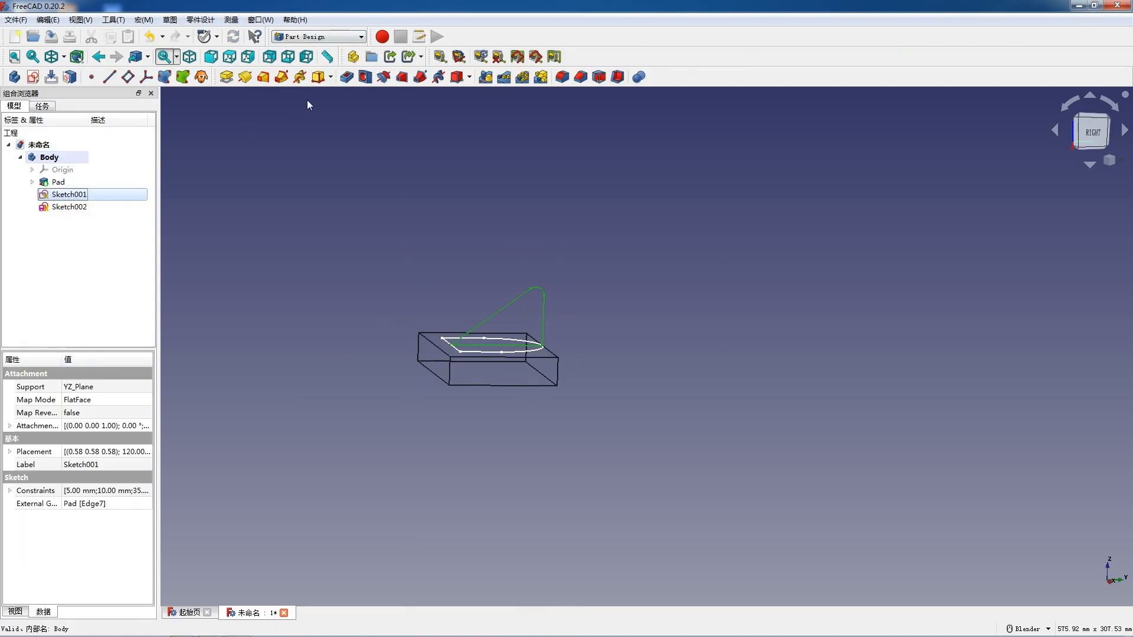
- Pad the rib sketch 105 mm, symmetric to its plane
click(233, 78)
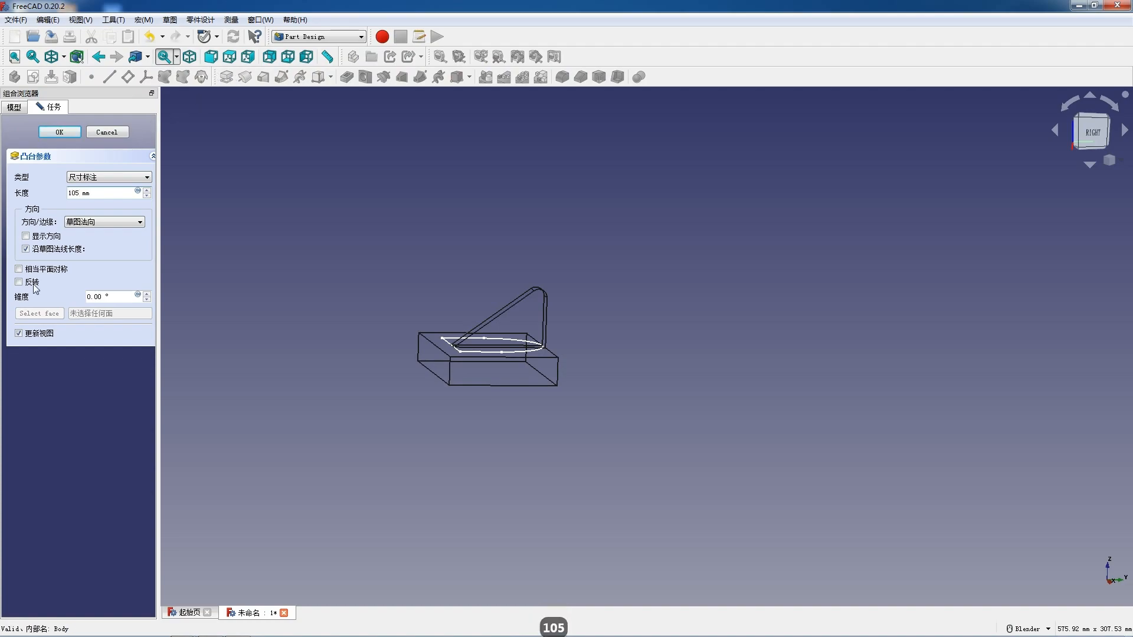
key(Return)
key(Return)
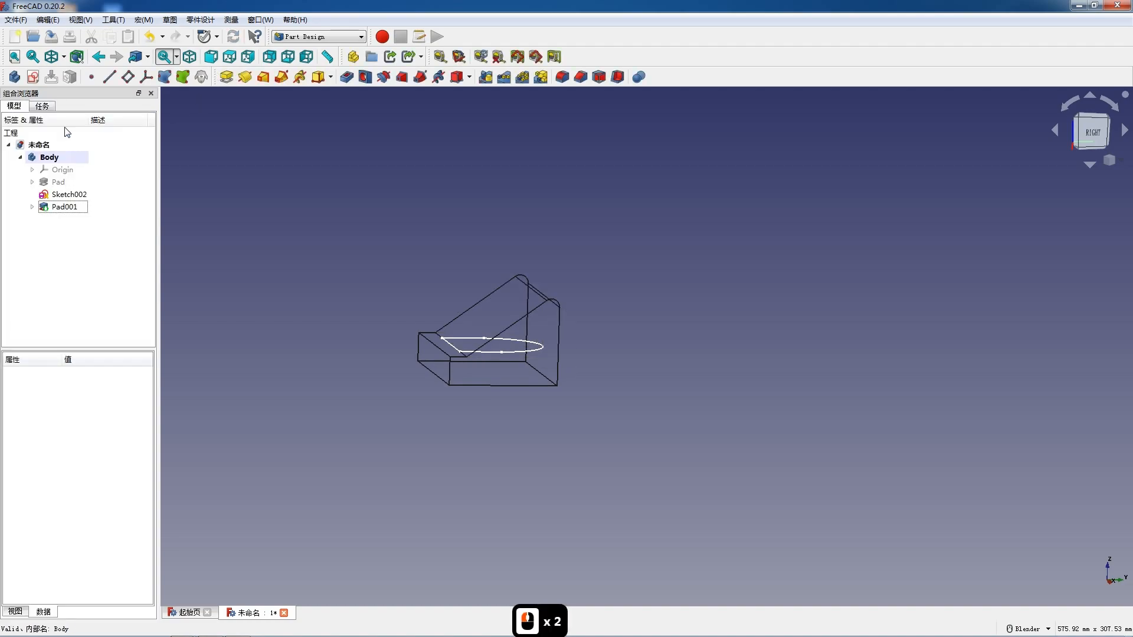
- In the slot profile sketch, move the straight end line slightly inward and reference the rib's foot line and the opposite plate edge as external geometry
double_click(61, 195)
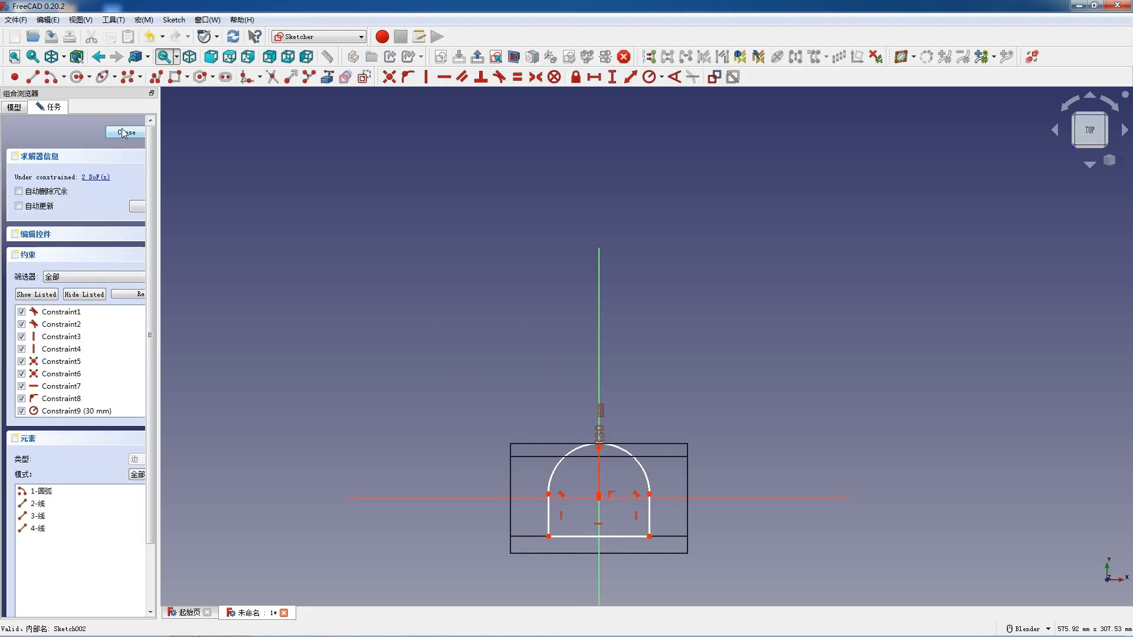
scroll(663, 583, up, 3)
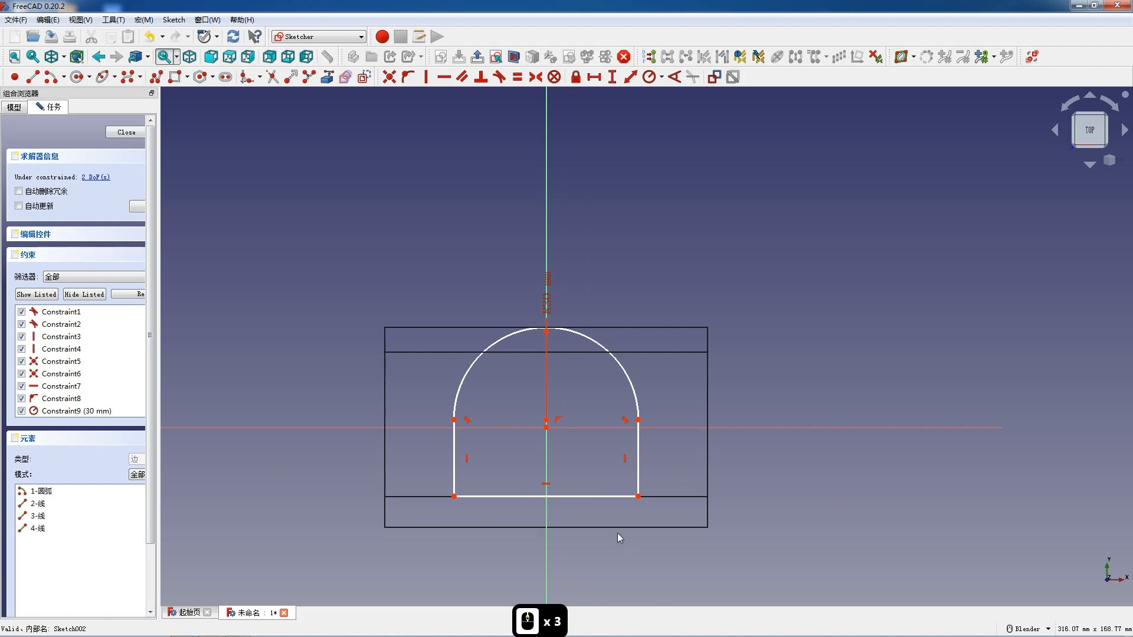
drag(514, 497, 514, 489)
click(327, 79)
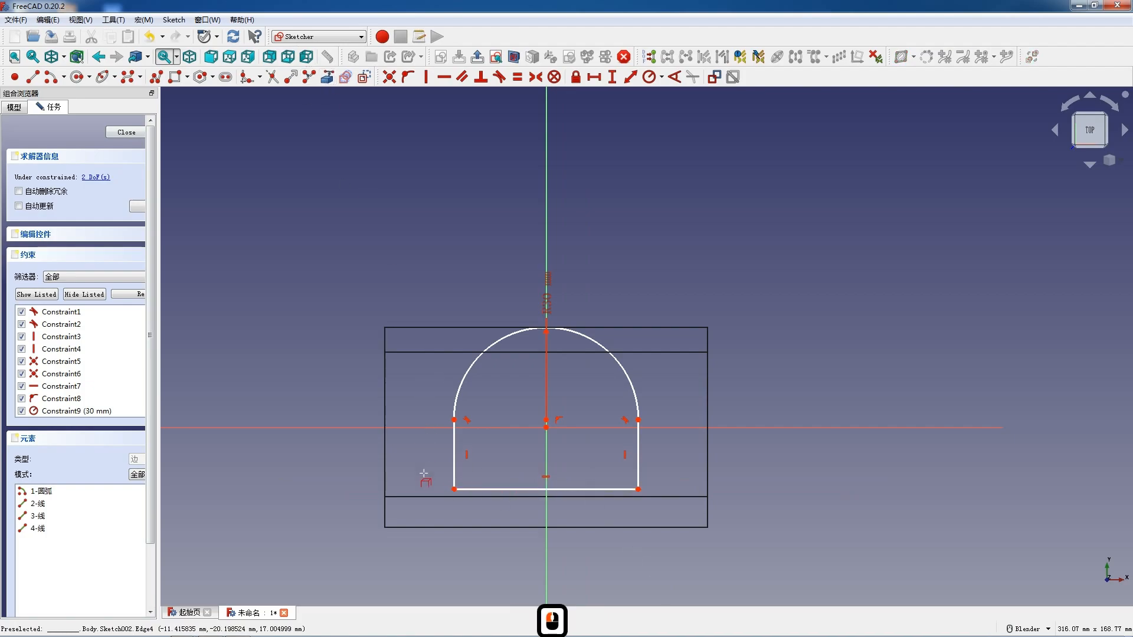
click(429, 497)
click(430, 329)
key(Escape)
- Make the slot arc tangent to the plate edge, constrain the profile's corner onto the rib's foot line, and close the sketch
click(500, 342)
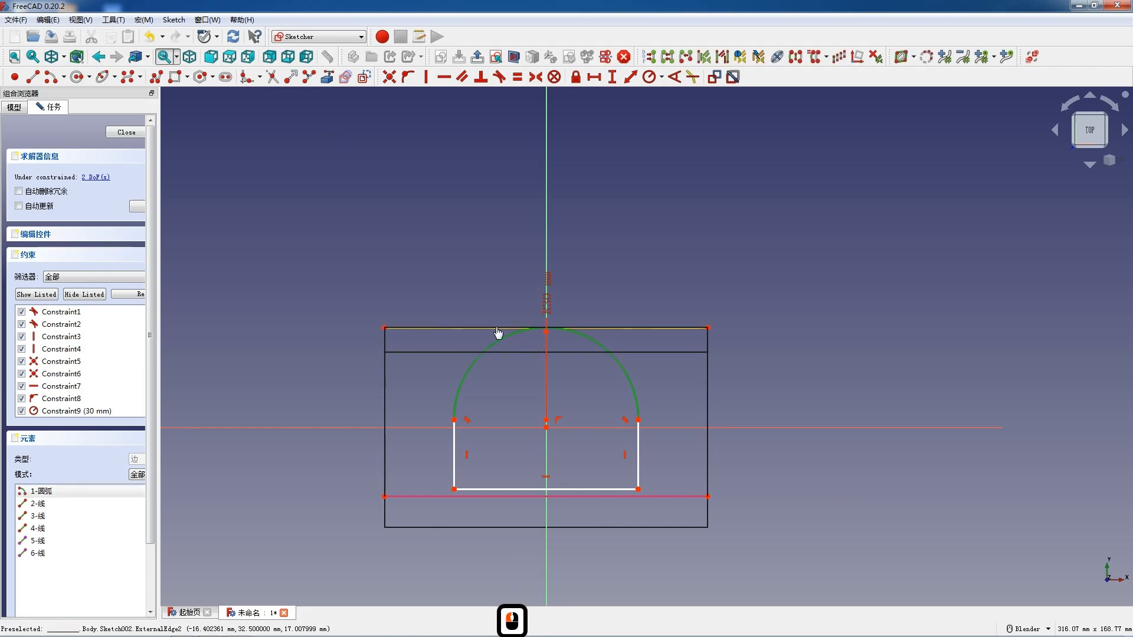
click(496, 328)
click(500, 77)
click(454, 490)
click(454, 498)
key(o)
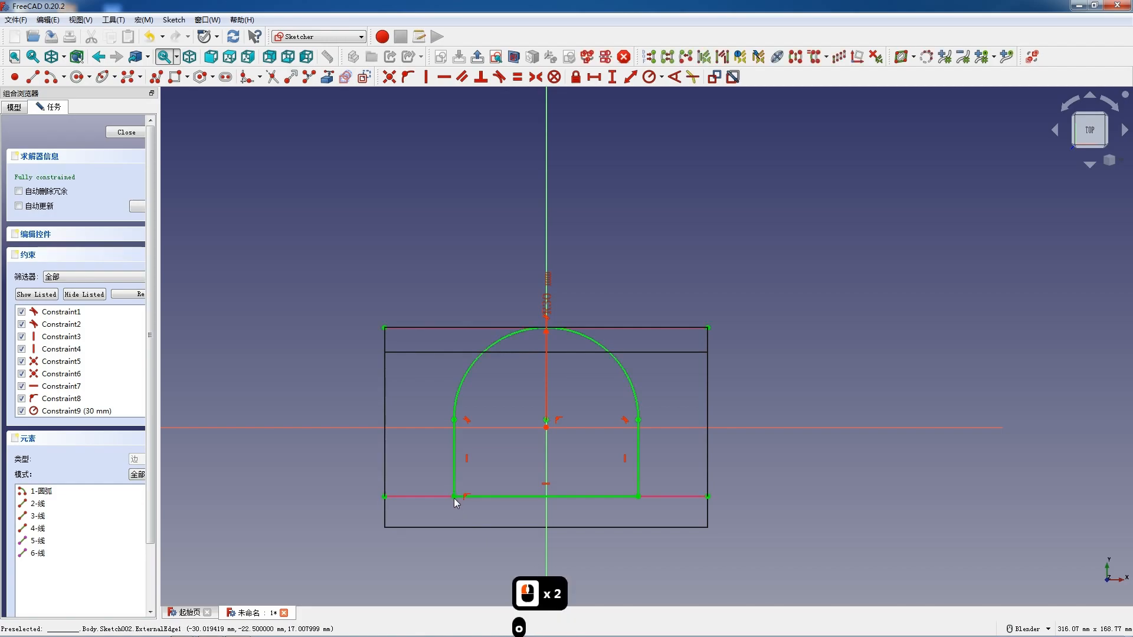
click(125, 132)
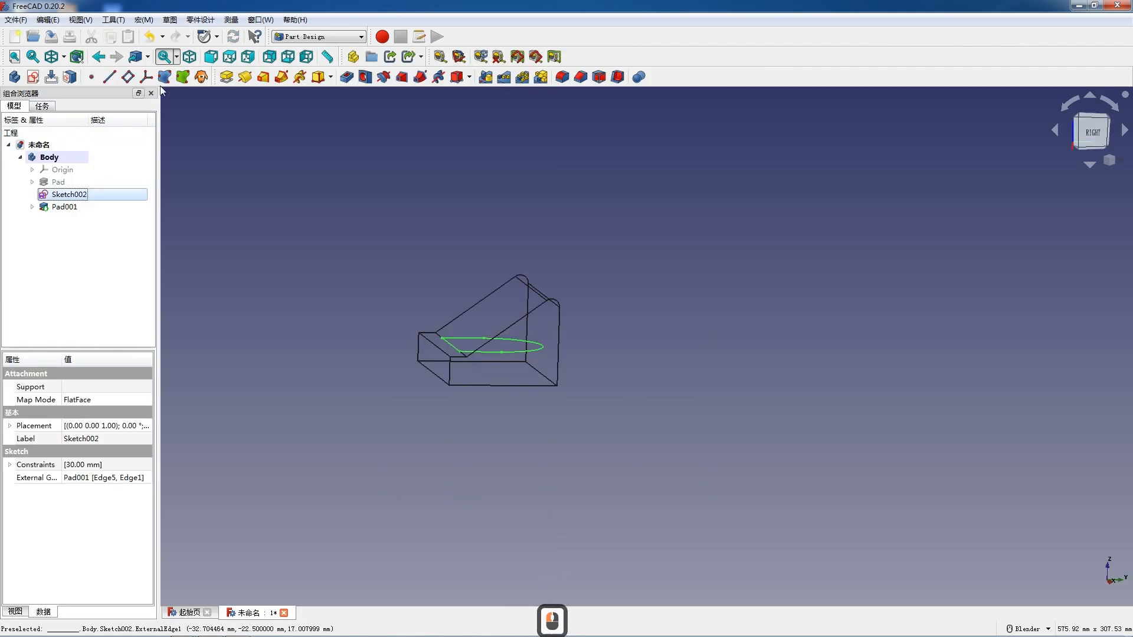
- Pad the round-ended profile sketch 45 mm and change the display from wireframe to shaded
click(233, 78)
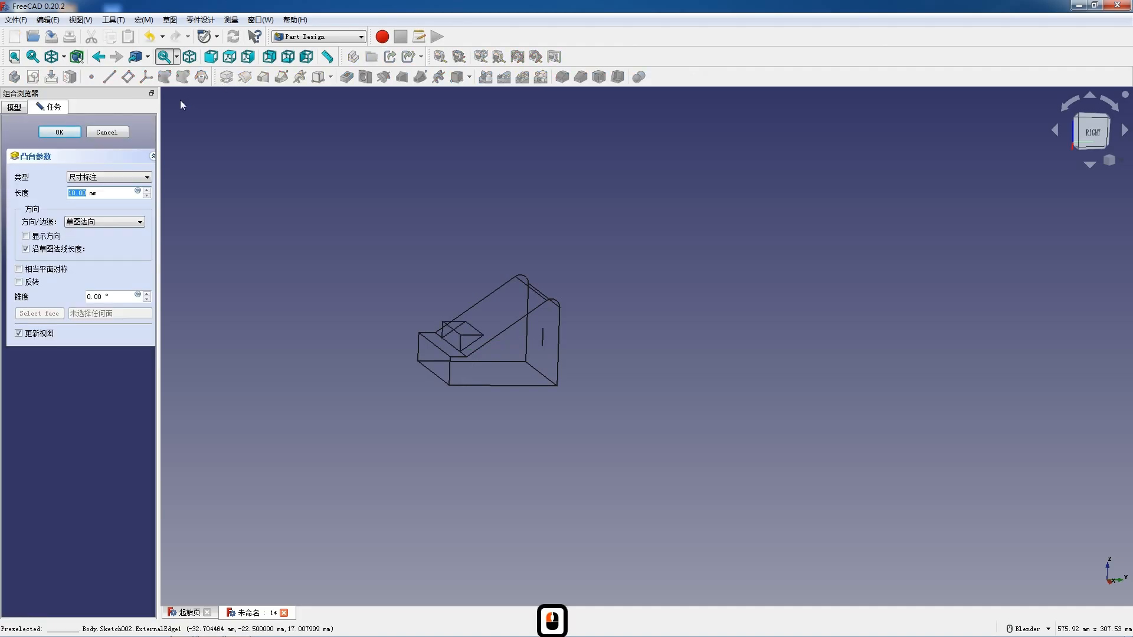
text(4)
key(Return)
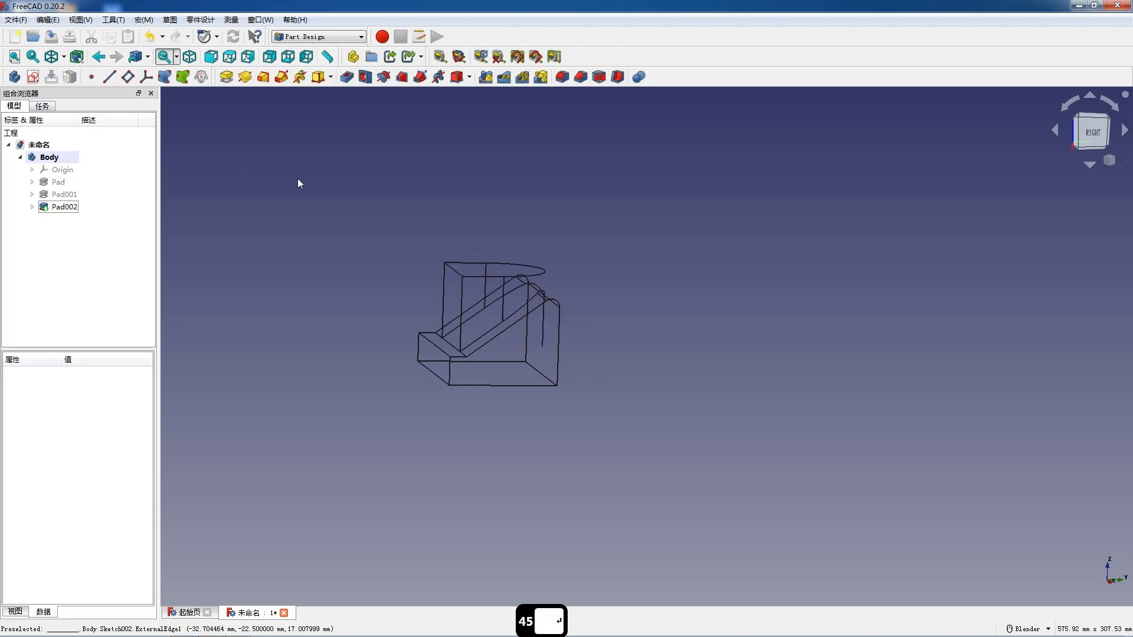
click(63, 56)
click(94, 145)
- Create a sketch on the body's back face and reference the vertical edges at both ends as external geometry
mouse_move(559, 286)
middle_down()
mouse_move(518, 298)
mouse_move(594, 354)
mouse_move(404, 331)
mouse_move(602, 339)
middle_up()
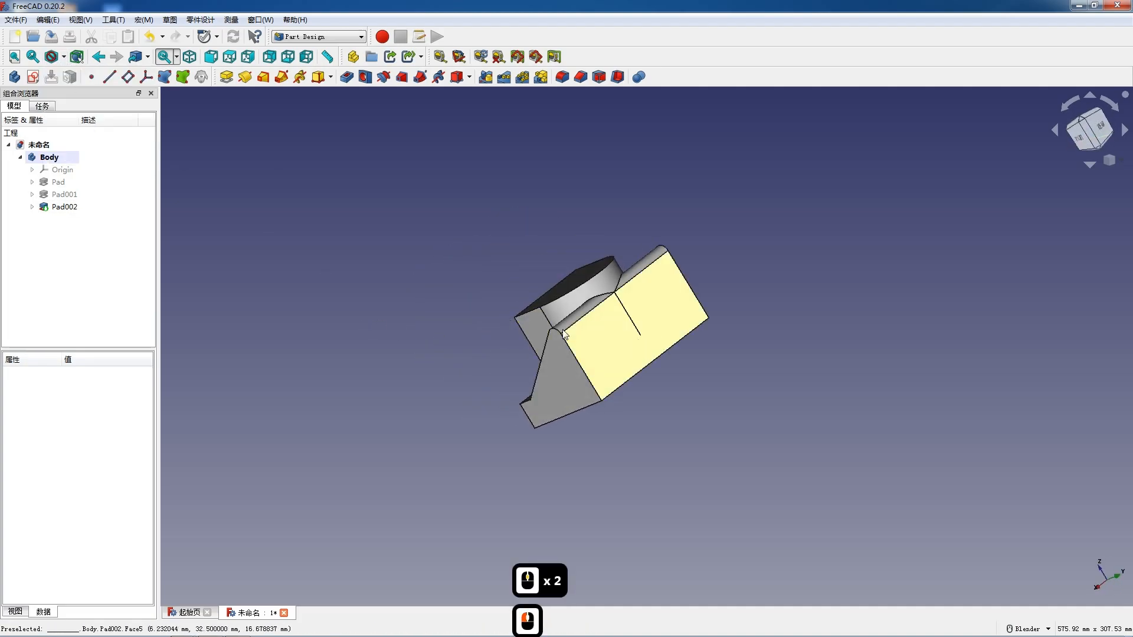
click(602, 338)
click(34, 78)
scroll(689, 285, up, 3)
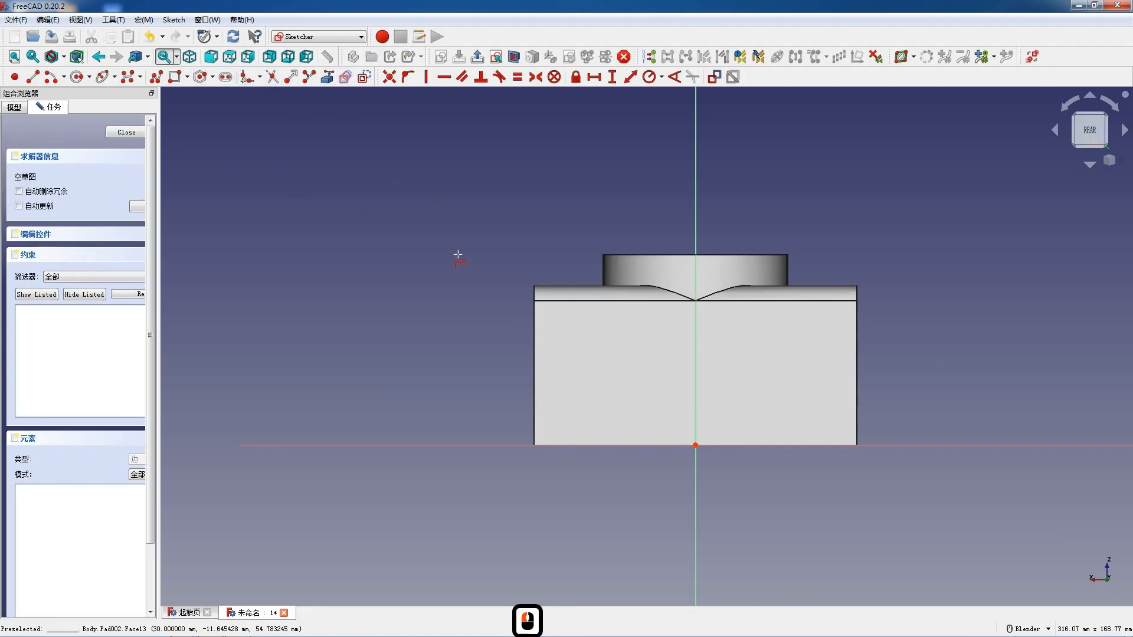
click(533, 360)
click(534, 294)
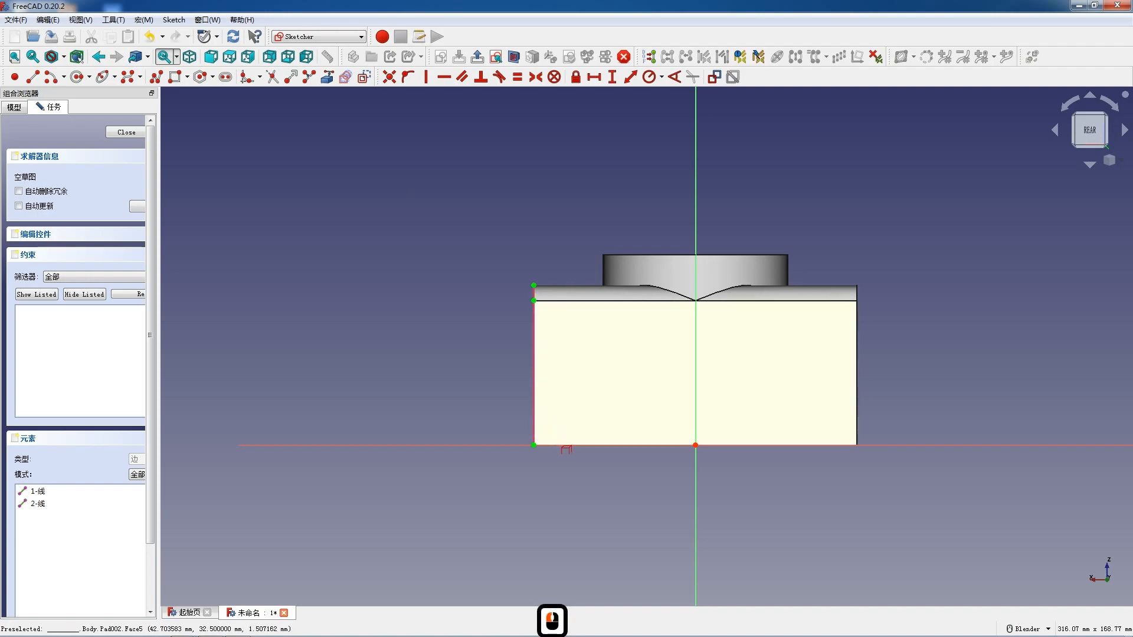
click(857, 389)
click(857, 291)
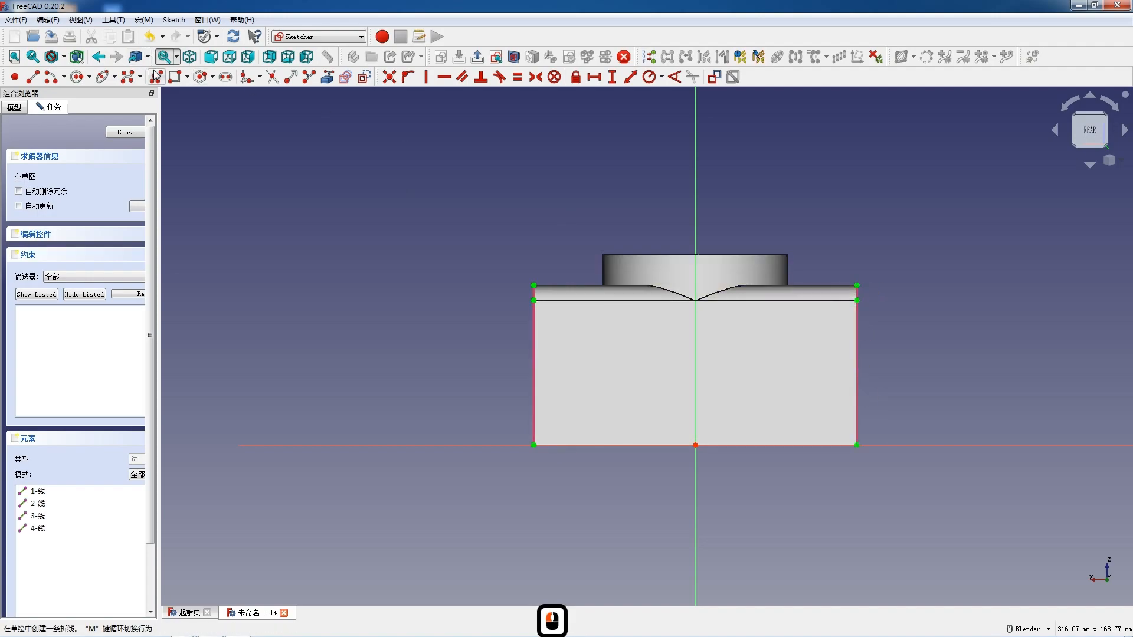
- Draw a closed polyline triangle along the first referenced side, from its bottom corner to its top corner and horizontally inward
click(530, 443)
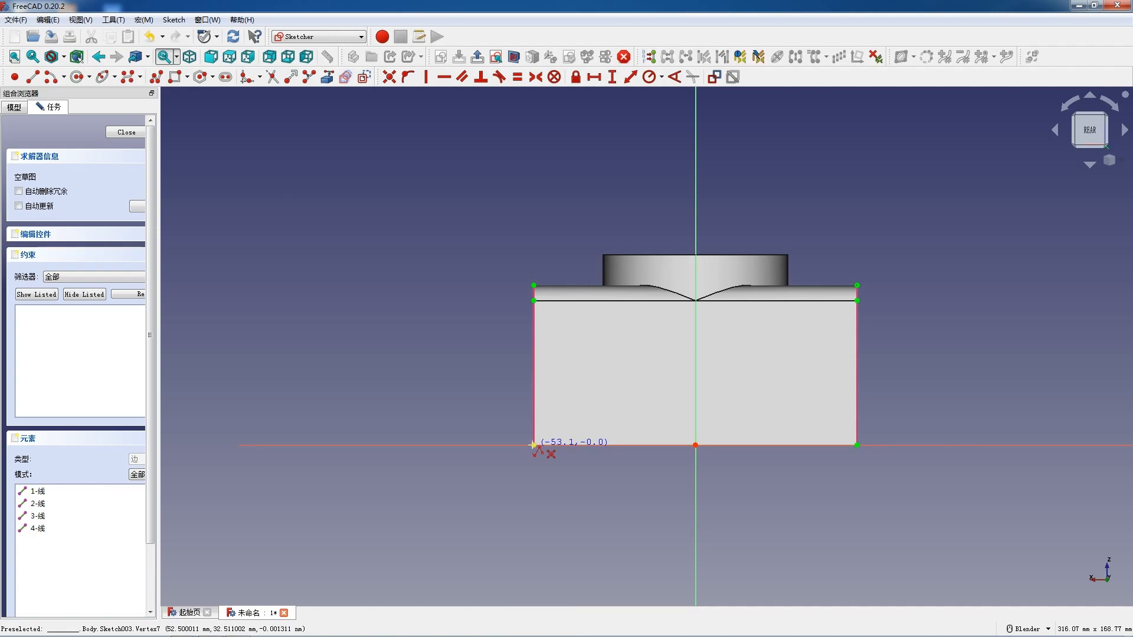
click(533, 445)
click(534, 285)
click(571, 285)
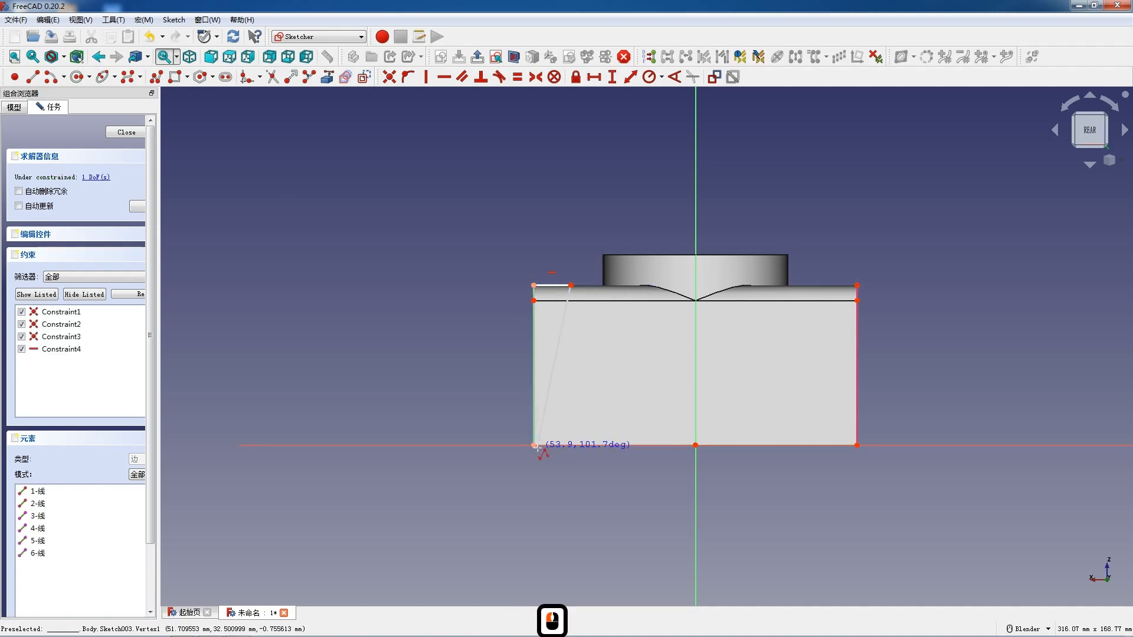
click(534, 445)
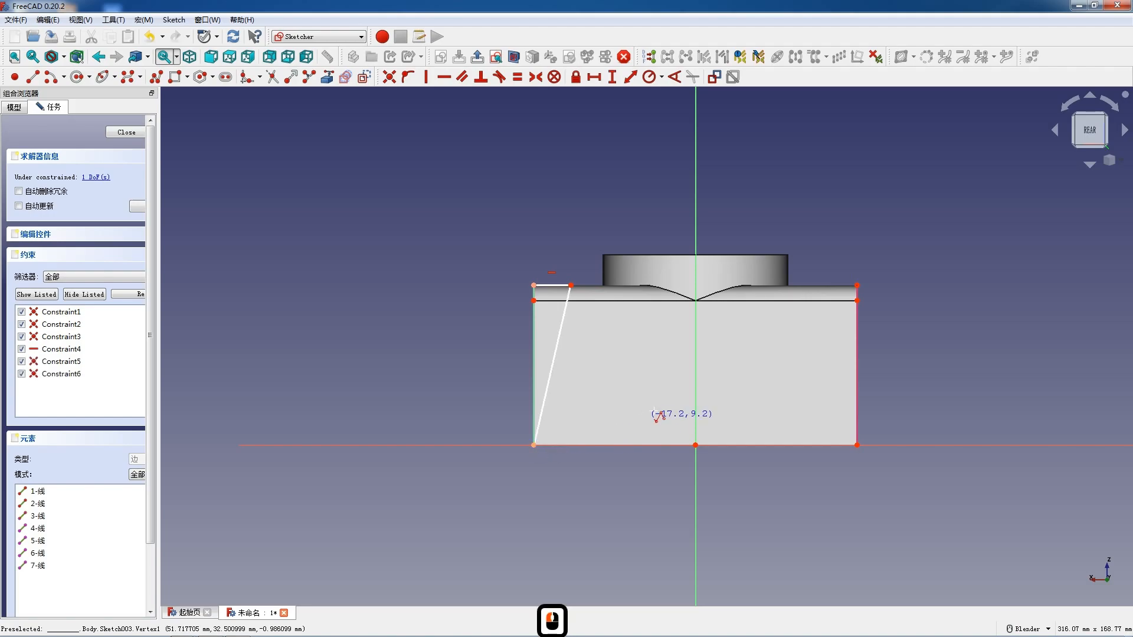
- Draw a matching closed polyline triangle along the opposite referenced side, with its horizontal edge at the top
click(857, 285)
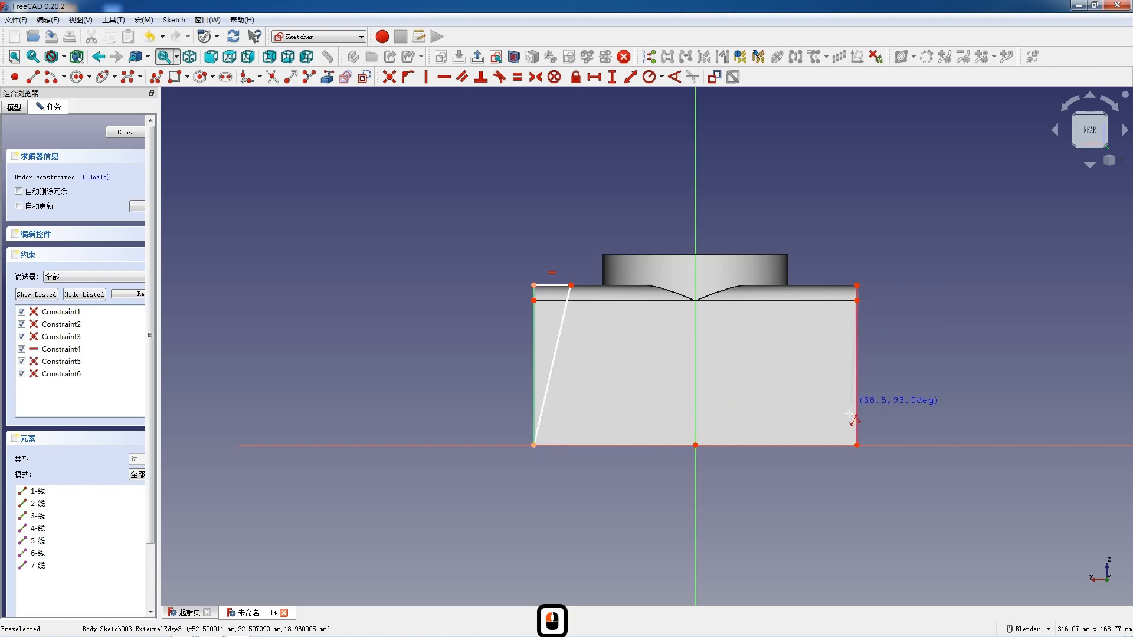
click(857, 445)
click(812, 287)
double_click(857, 285)
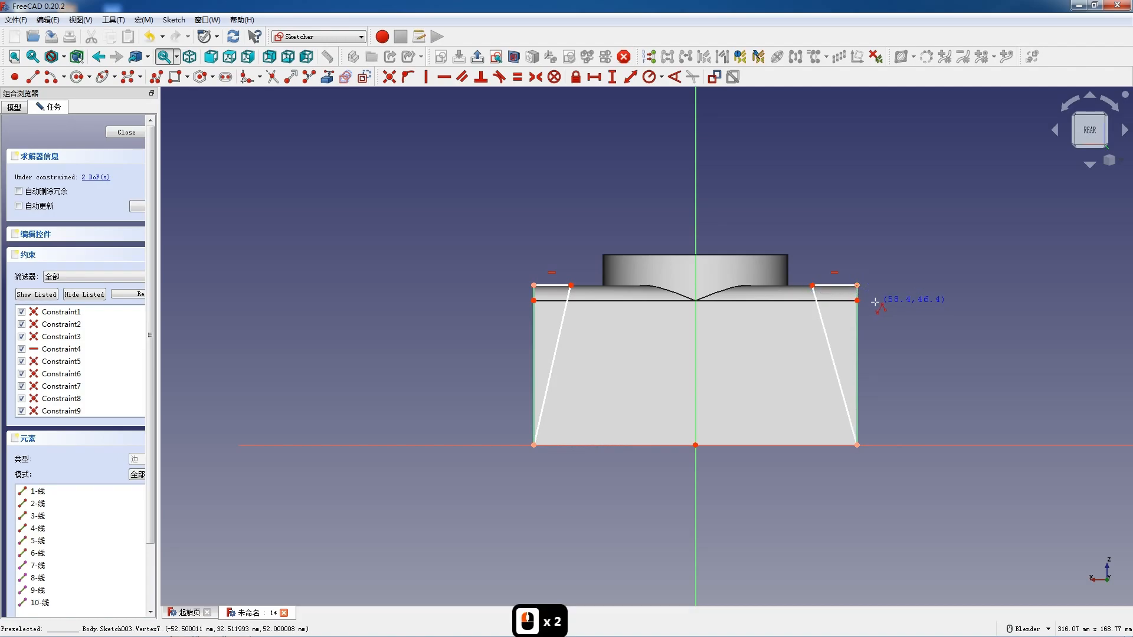
key(Escape)
key(Escape)
- Constrain the angle between the slanted and vertical lines of both triangles to 15°
click(826, 342)
click(856, 345)
click(674, 76)
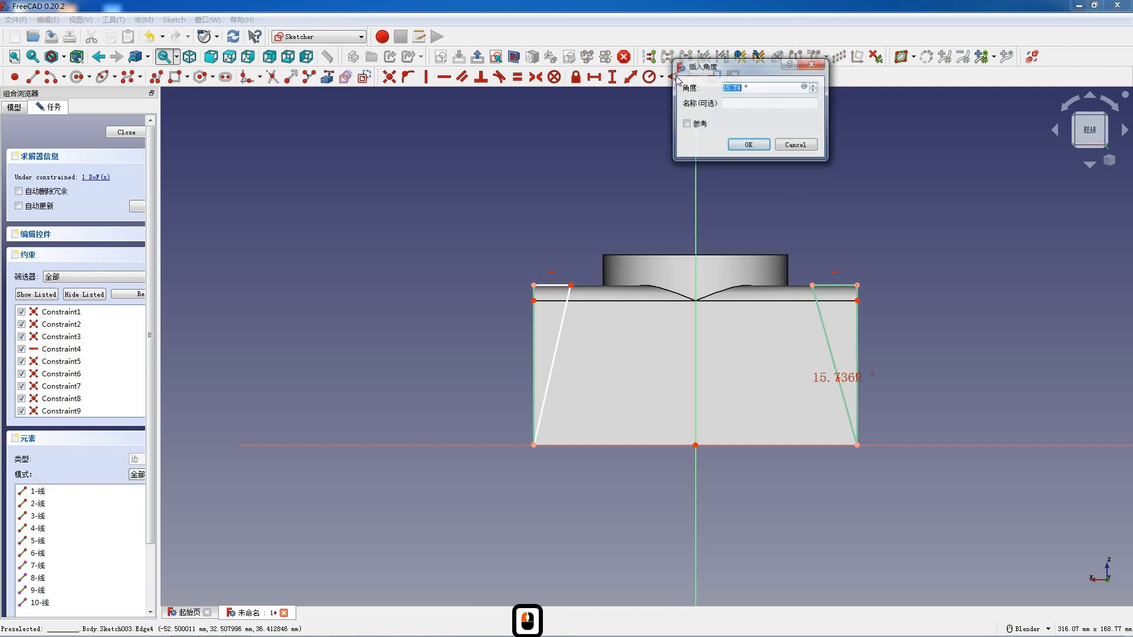
text(15)
key(Return)
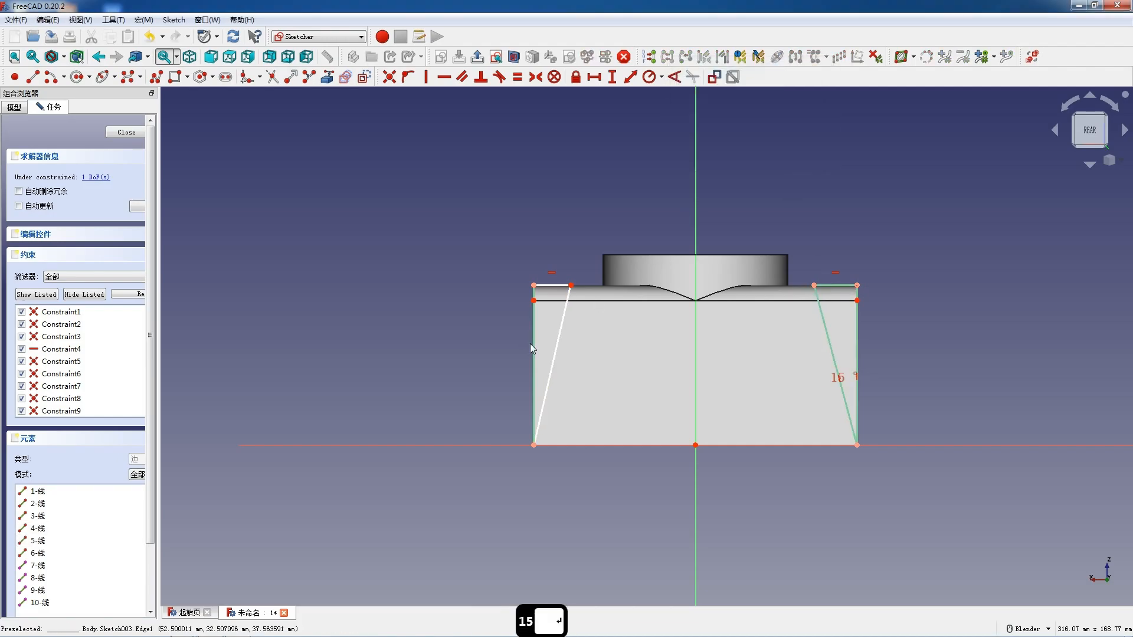
click(554, 347)
click(533, 351)
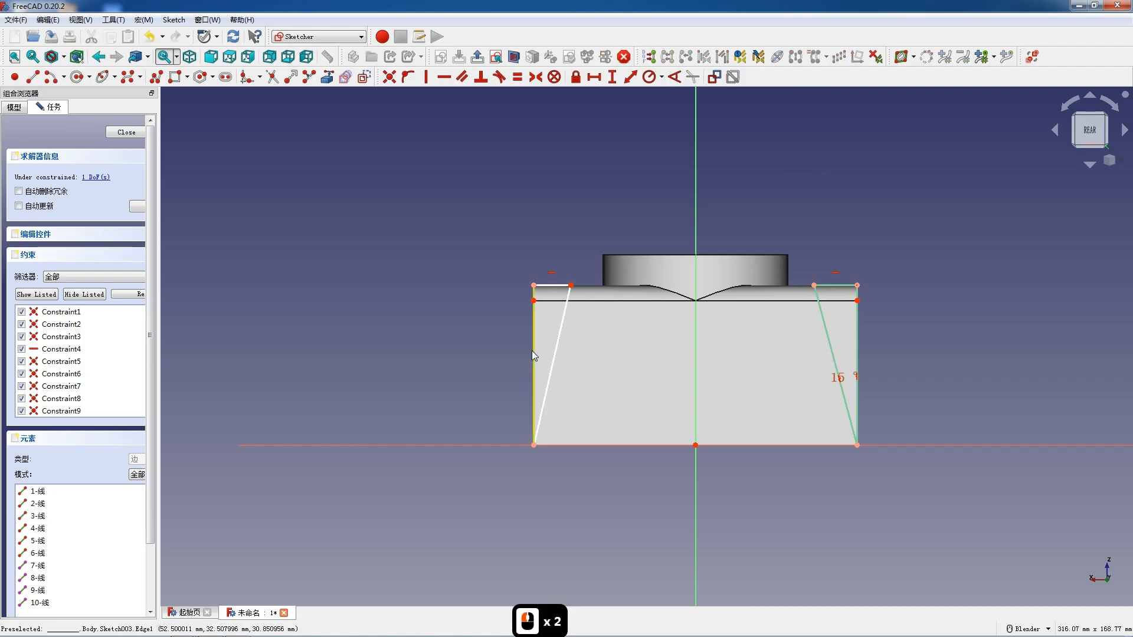
click(674, 77)
text(15)
key(Return)
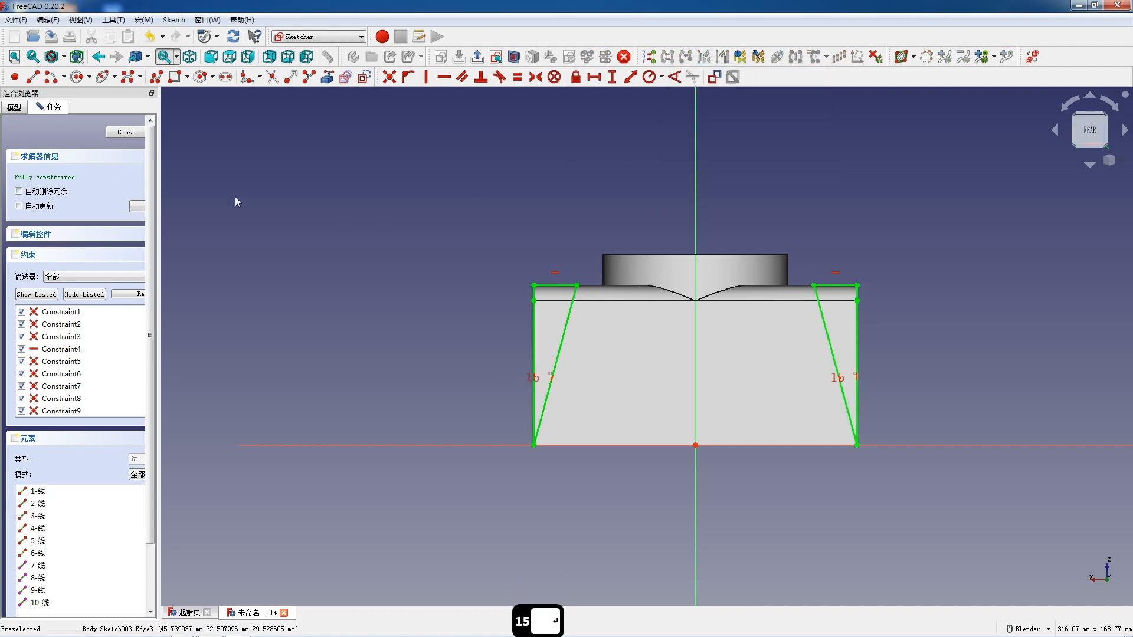
- Close the sketch and pocket both triangles through all to bevel the body's ends
click(127, 132)
click(347, 77)
click(105, 176)
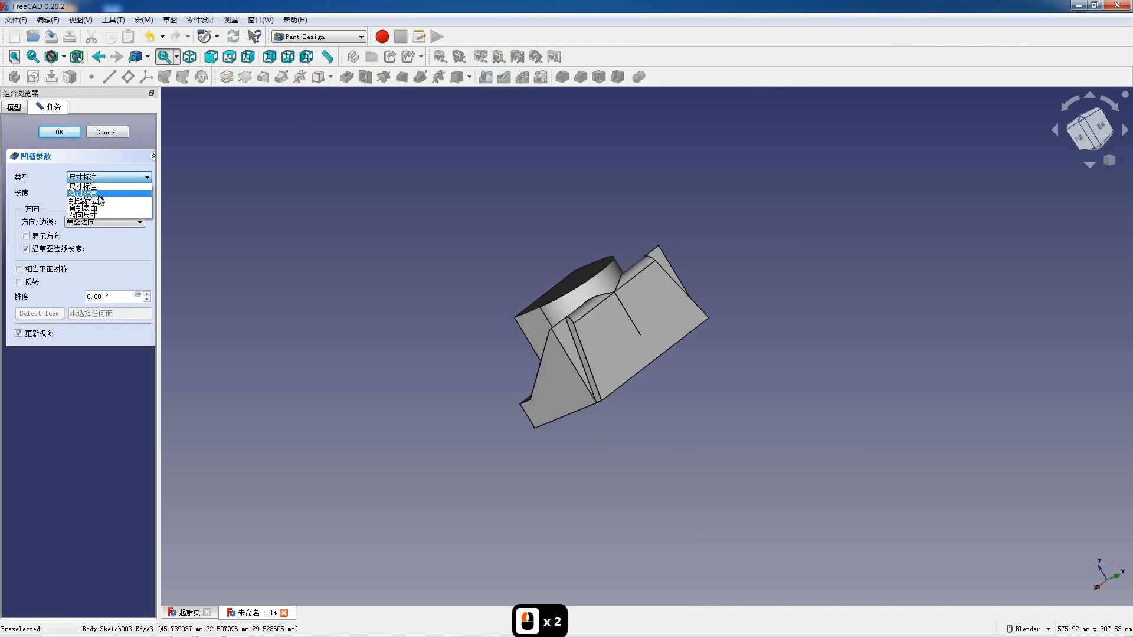
click(94, 193)
click(68, 130)
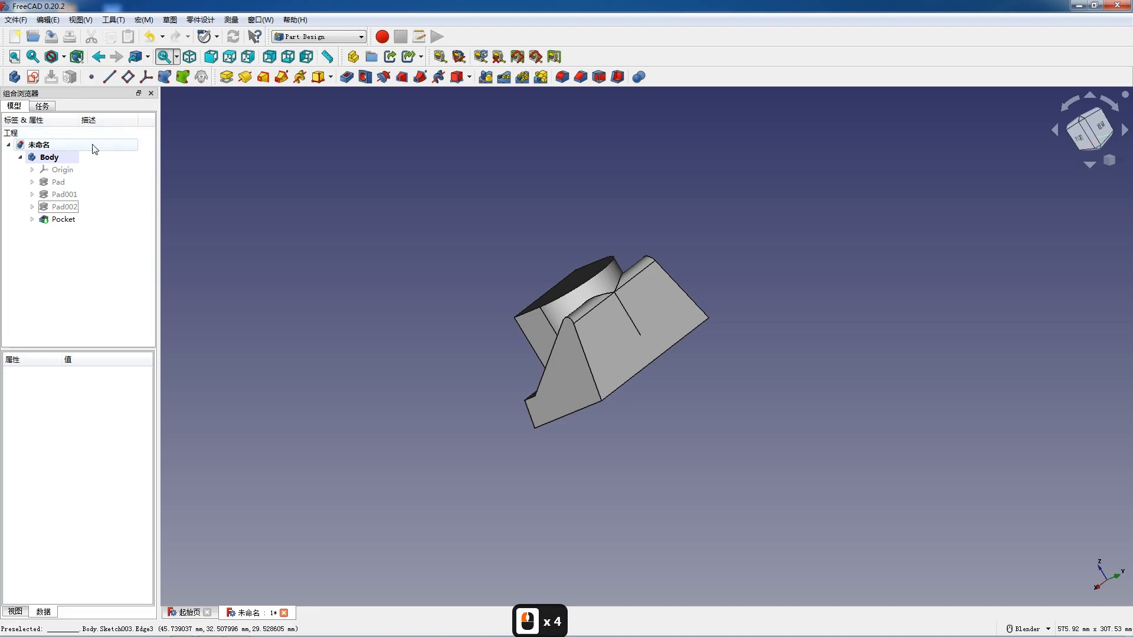
- Orient the model to the front view and create a TechDraw page from the custom title-block template
click(189, 57)
click(16, 59)
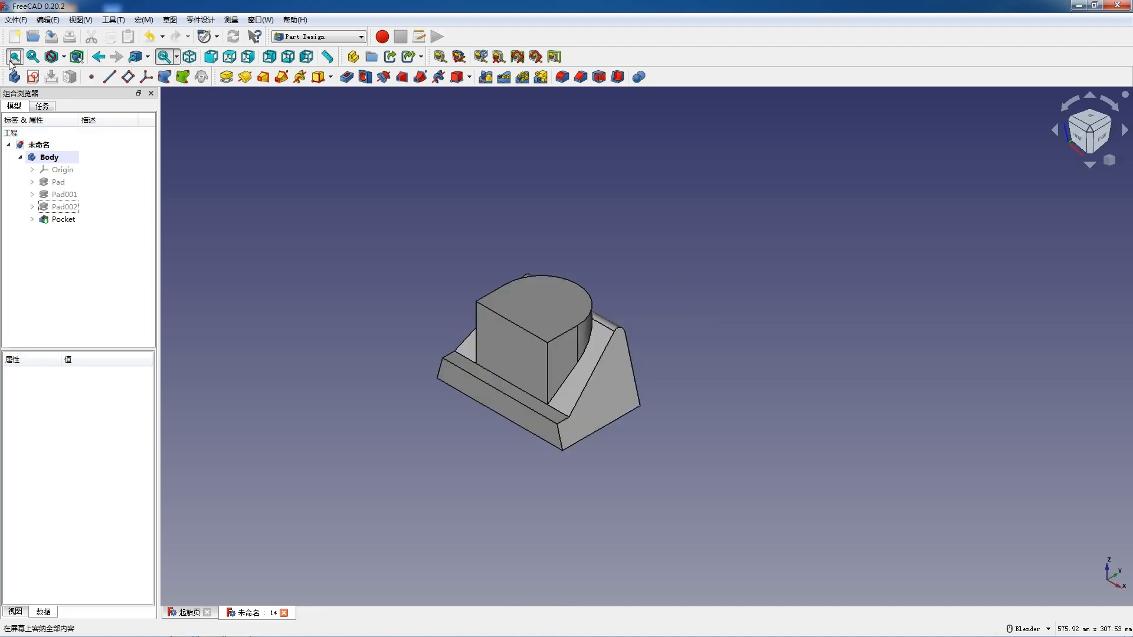
click(211, 57)
click(315, 37)
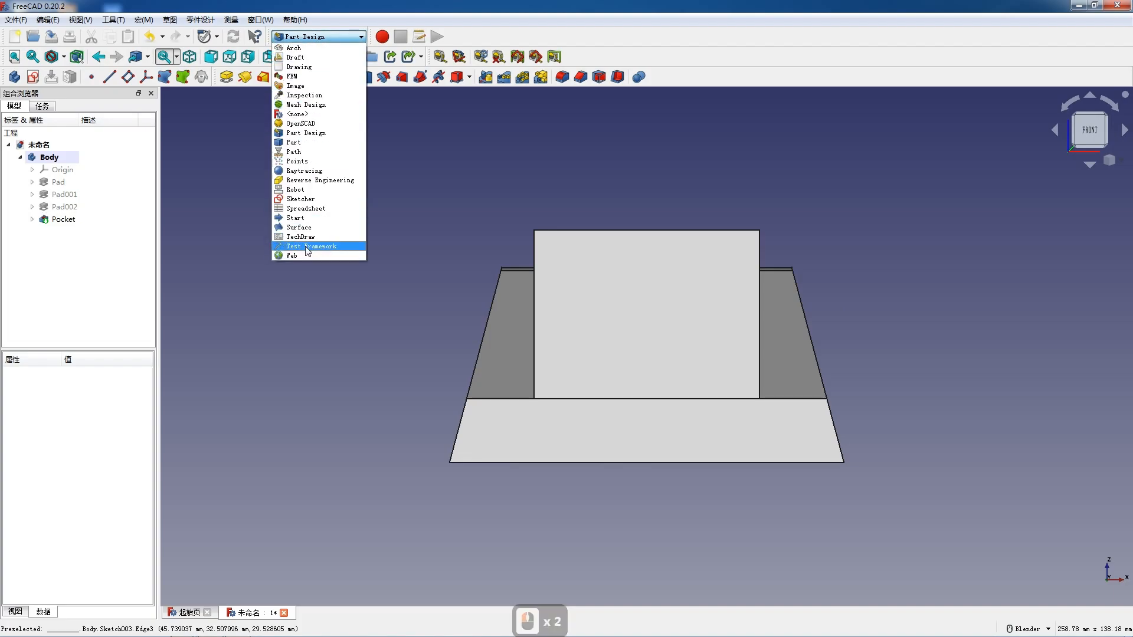
click(302, 245)
click(664, 57)
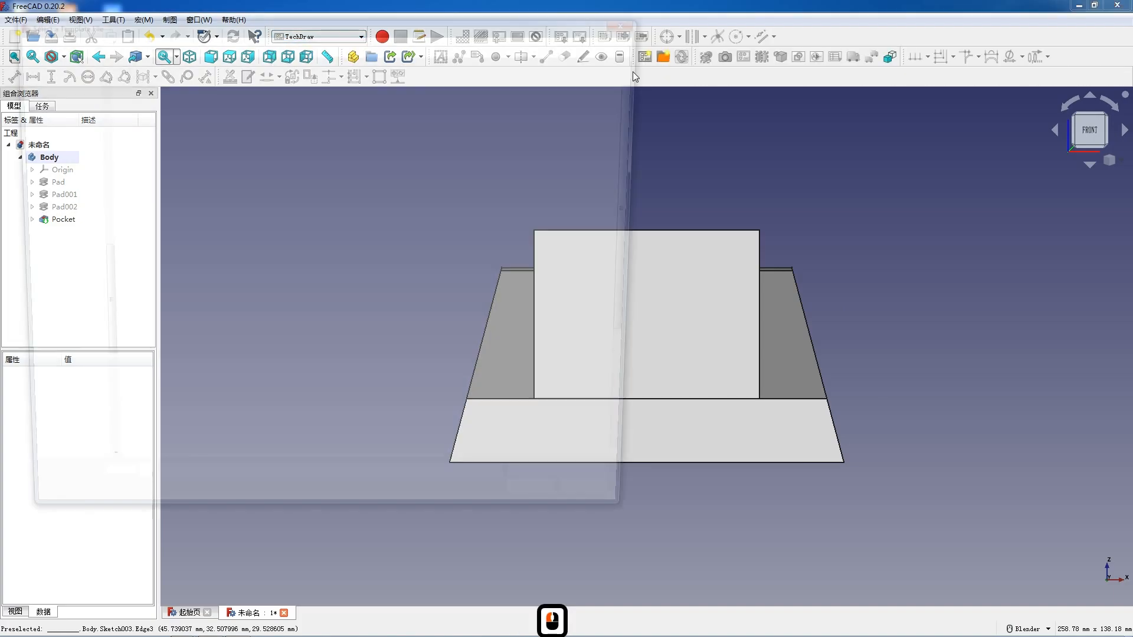
double_click(169, 99)
double_click(169, 133)
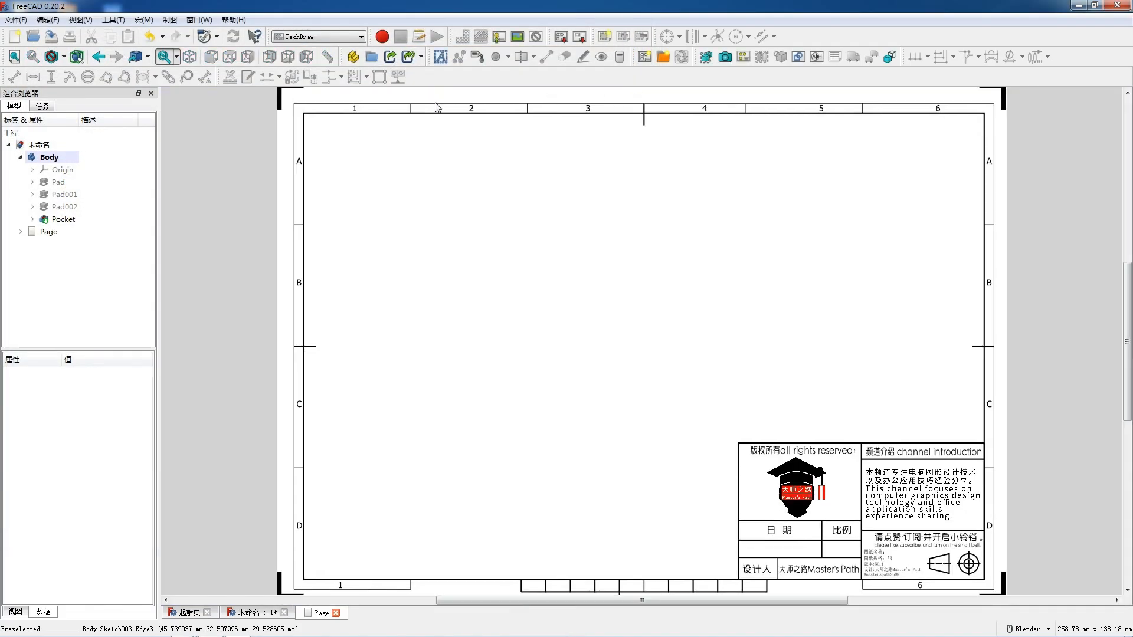
- Insert a first-angle projection group of the body with Front, Top, Right and FrontTopRight views
click(47, 157)
click(743, 56)
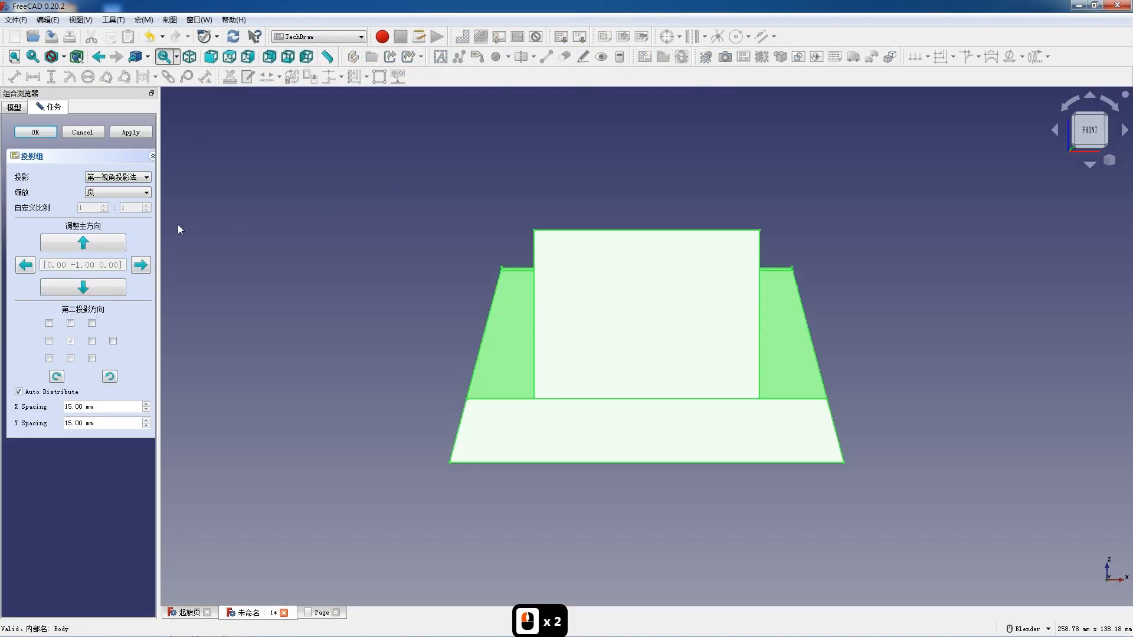
click(18, 132)
double_click(46, 235)
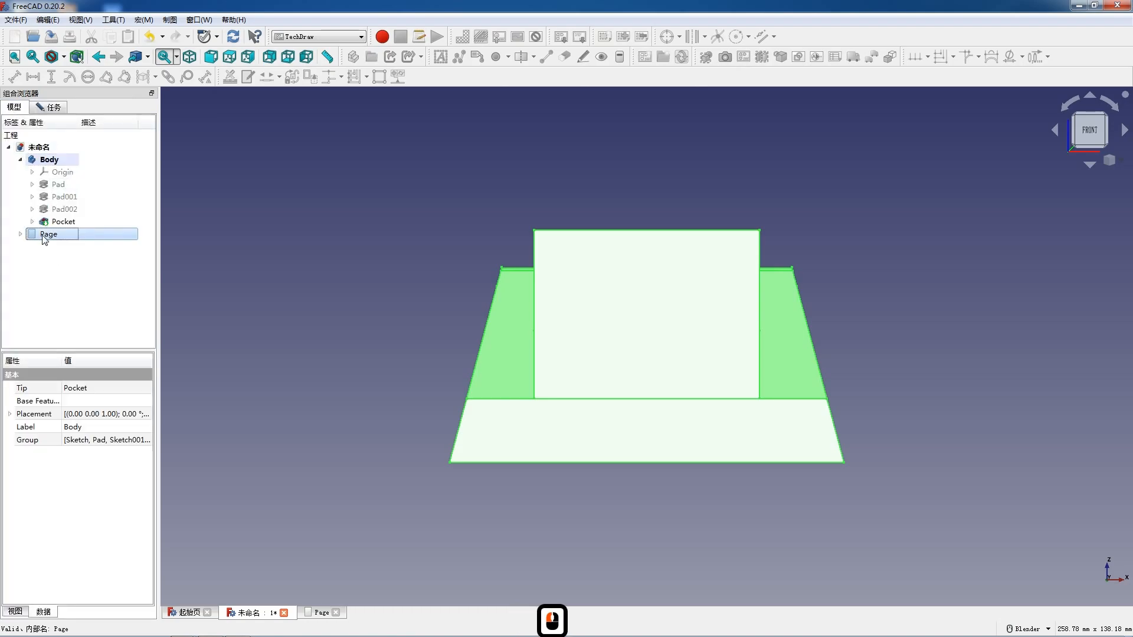
click(48, 108)
click(70, 358)
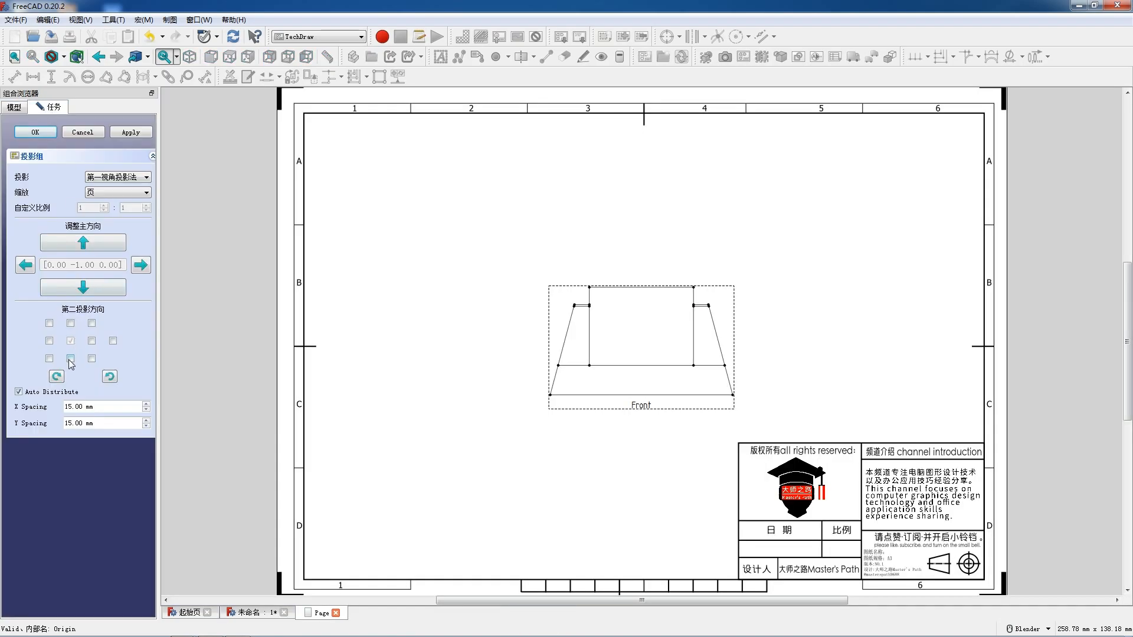
click(51, 357)
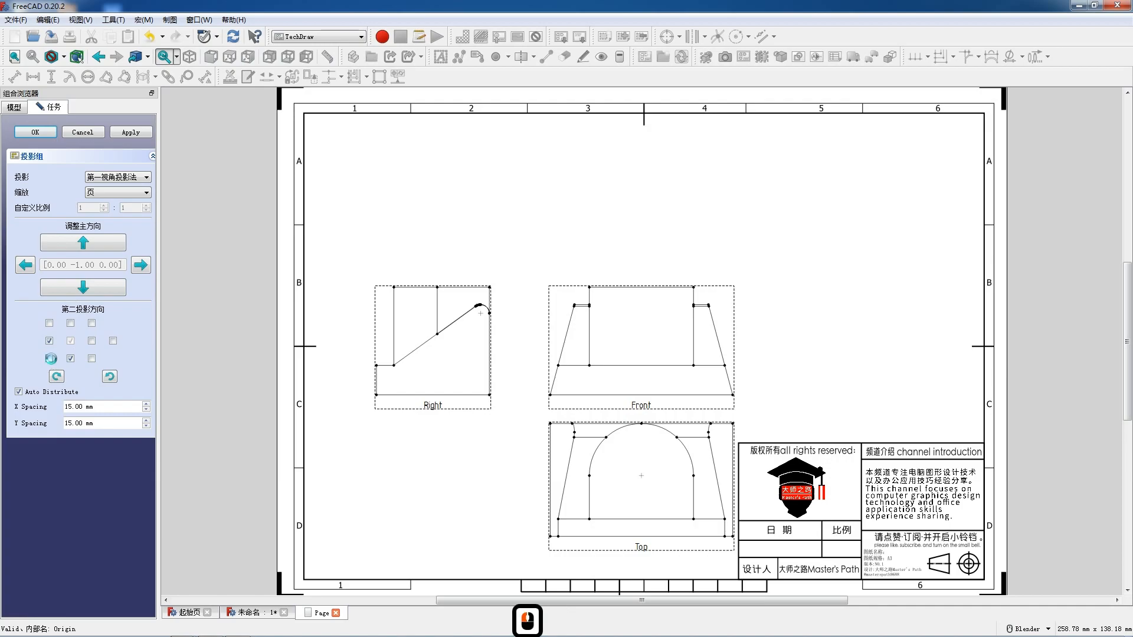
scroll(383, 332, down, 4)
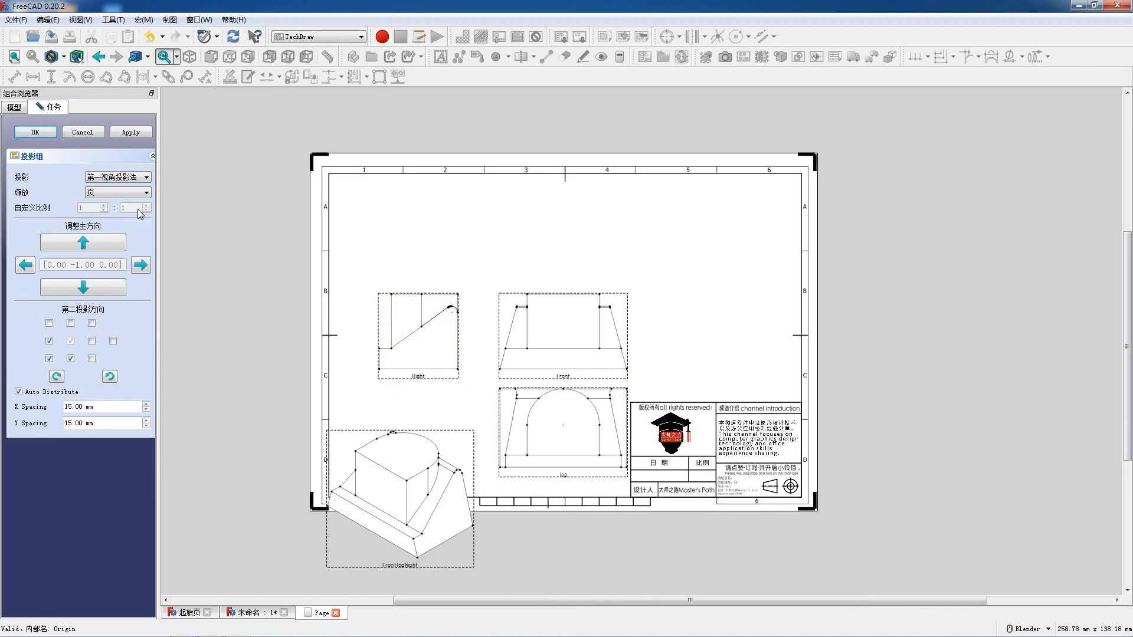
click(259, 271)
- Arrange the four projection views inside the drawing frame, keeping the Top view clear of the title block
drag(568, 382, 689, 289)
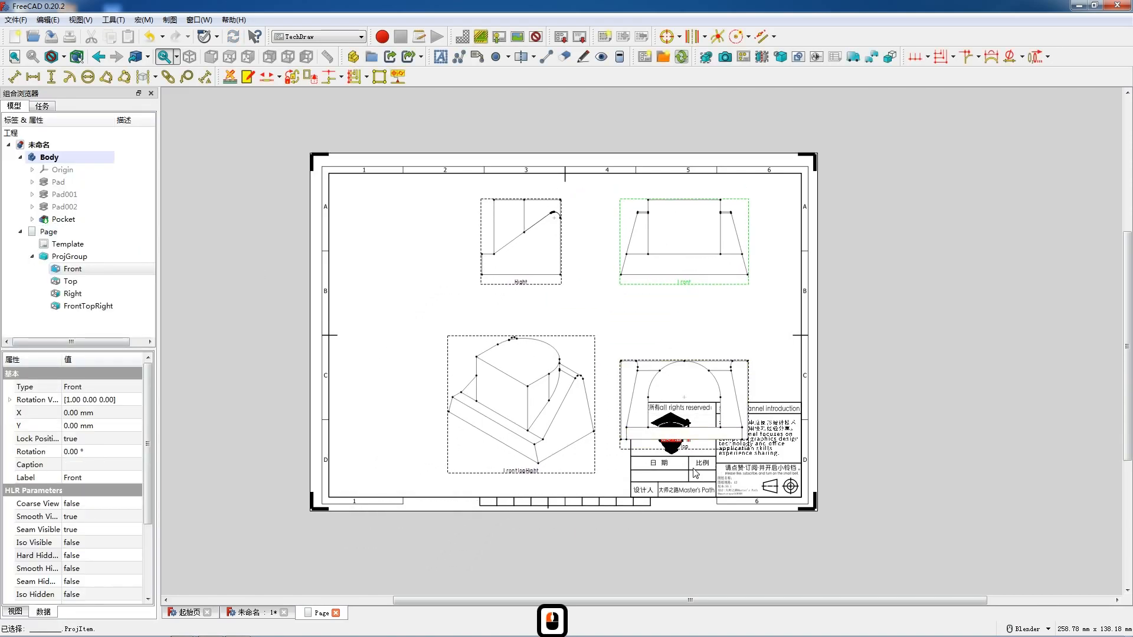
drag(686, 446, 660, 391)
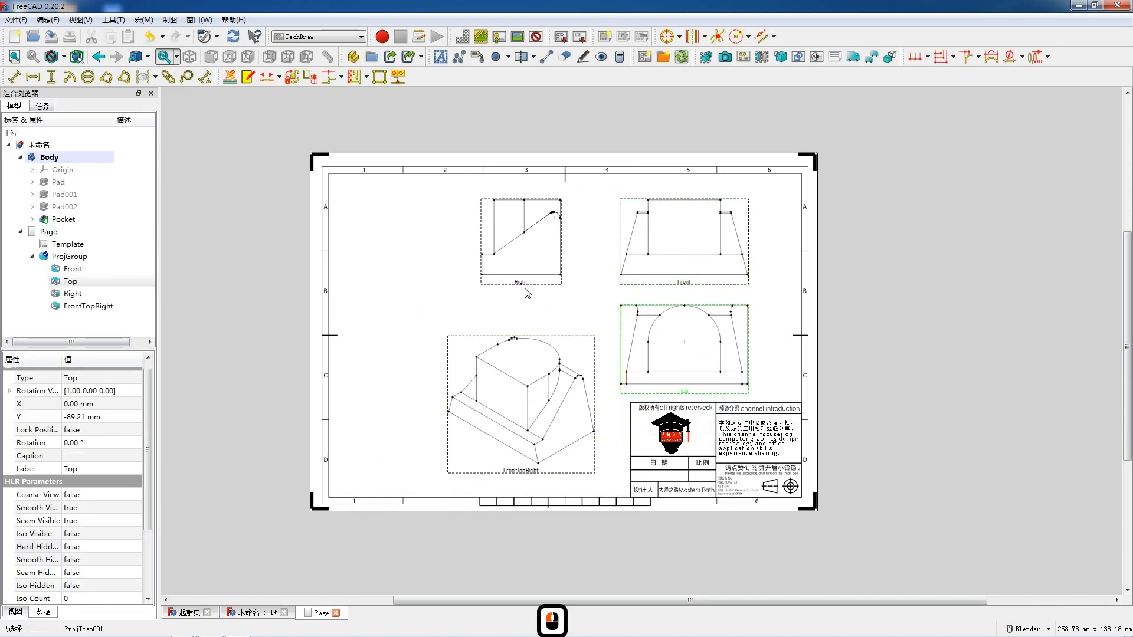
drag(519, 286, 464, 286)
drag(512, 462, 466, 446)
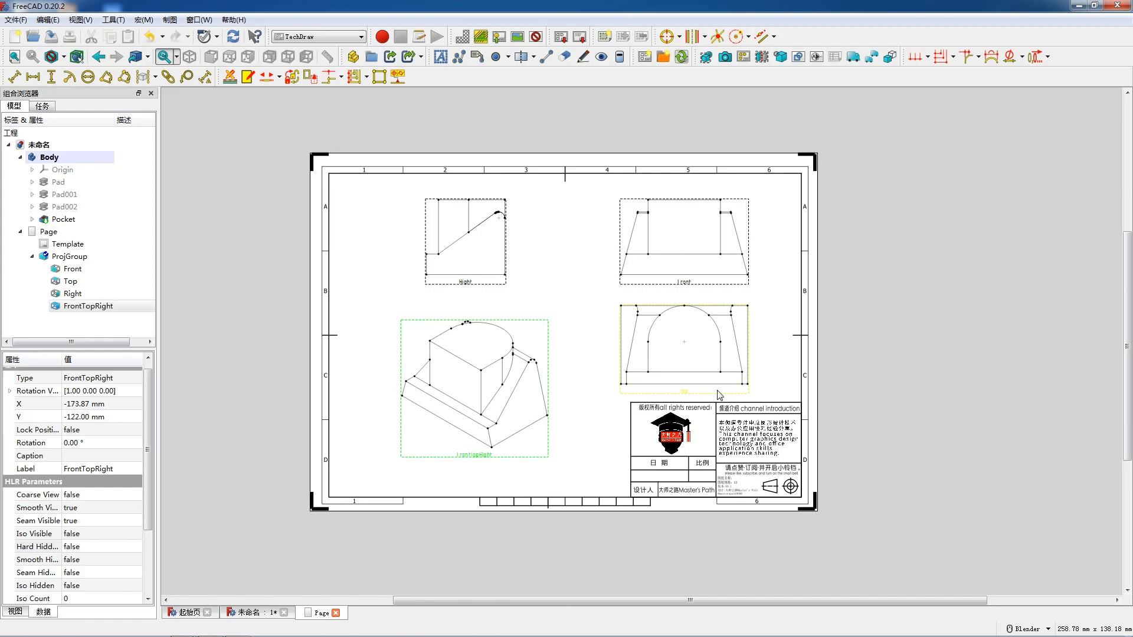
click(683, 289)
drag(682, 285, 679, 285)
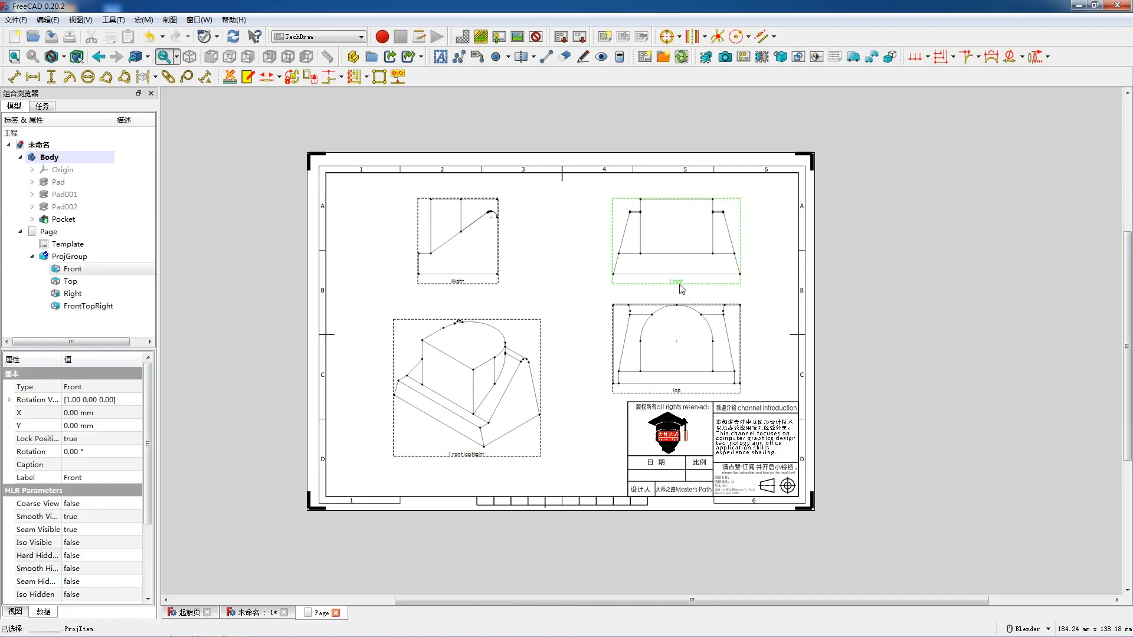
click(183, 109)
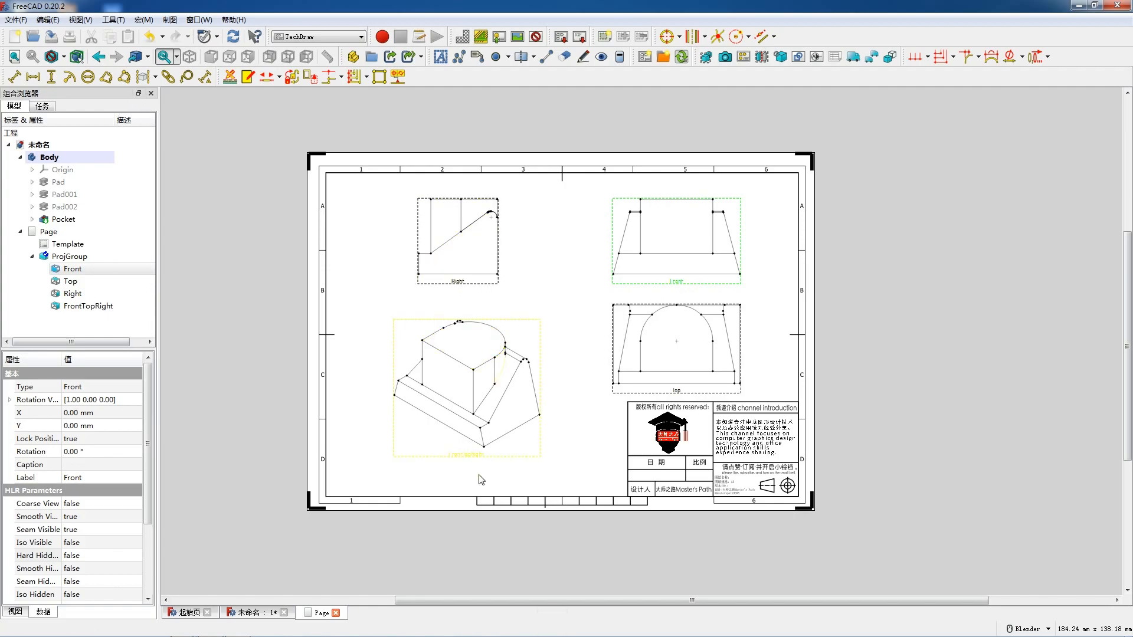
- Set the FrontTopRight view's Lock Position and Hard Hidden properties to true
click(470, 456)
click(99, 433)
click(100, 430)
click(101, 430)
click(73, 451)
click(93, 546)
click(93, 547)
click(93, 569)
- Set the Right view's Lock Position and Hard Hidden properties to true
click(457, 260)
click(104, 435)
click(104, 435)
click(89, 453)
click(93, 546)
click(93, 547)
click(95, 570)
- Set the Front view's Hard Hidden property to true
click(685, 283)
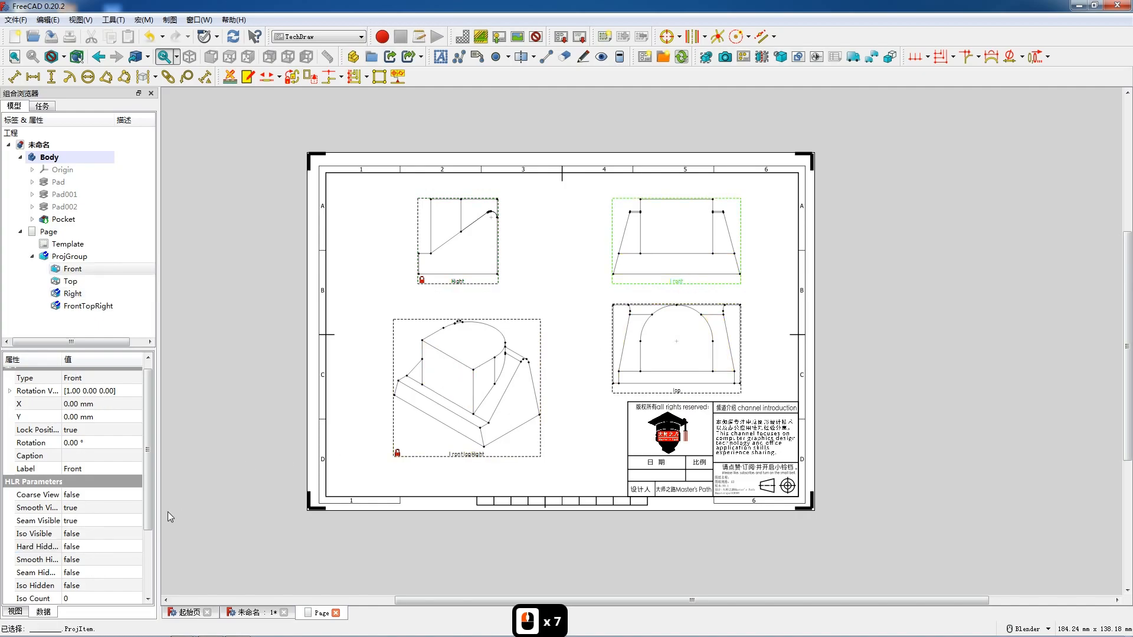
click(96, 549)
click(118, 560)
- Set the Top view's Lock Position and Hard Hidden properties to true
click(730, 384)
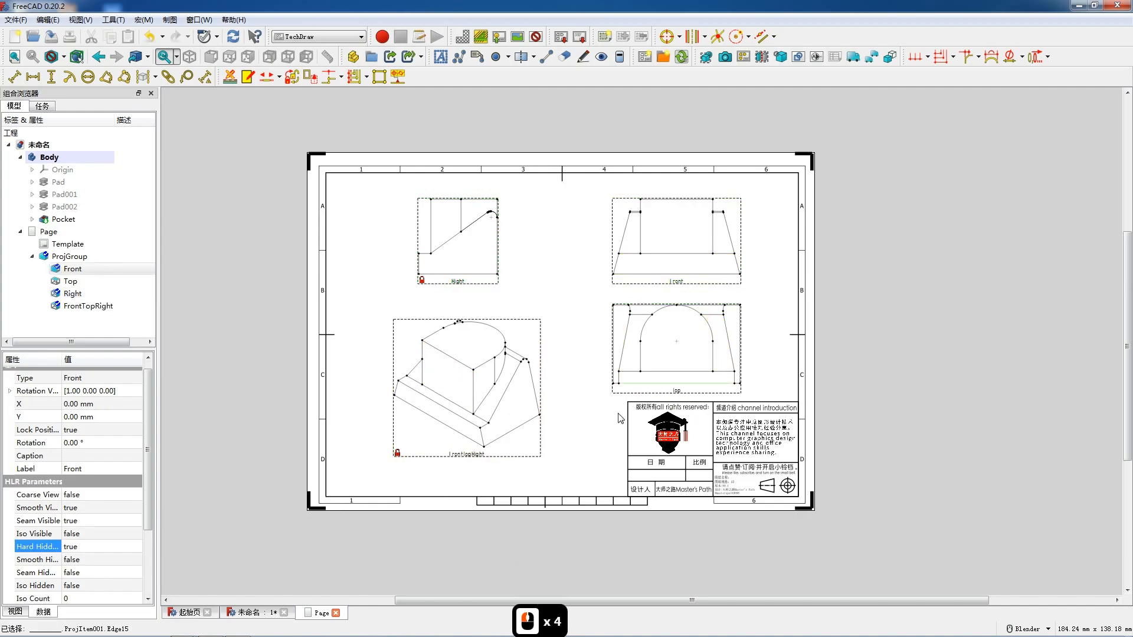
click(667, 391)
click(91, 433)
click(90, 433)
click(90, 452)
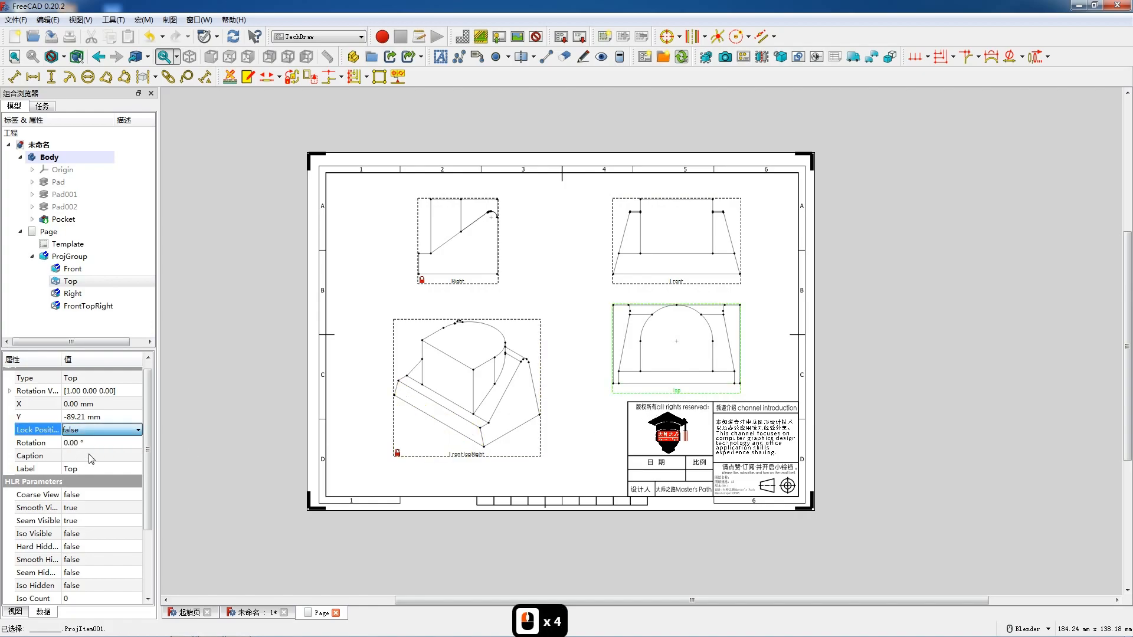
click(92, 535)
click(91, 535)
click(100, 544)
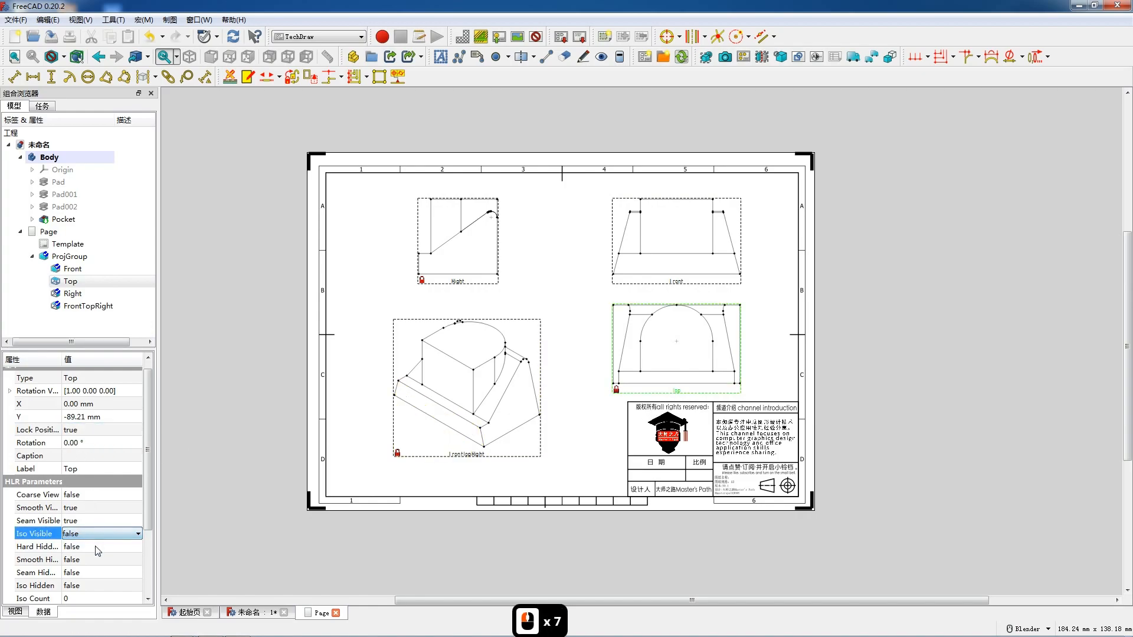
click(92, 547)
click(91, 547)
click(101, 568)
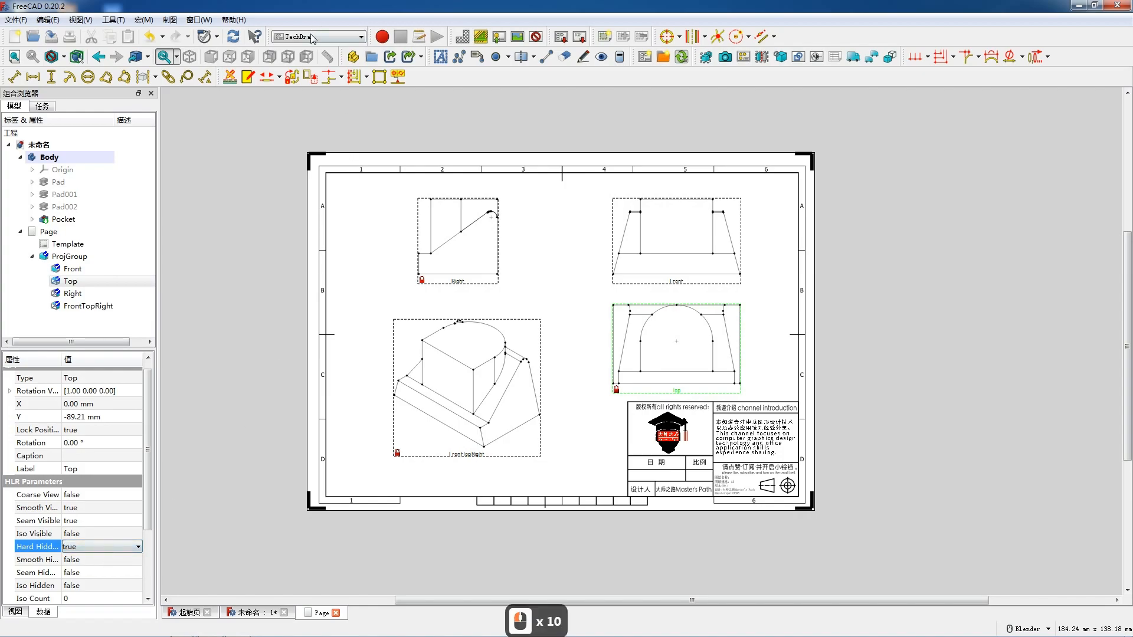
- Dimension the Front view's base width horizontally and its rib height vertically from the lower-right corner, placing the height outside the right side
scroll(791, 260, up, 9)
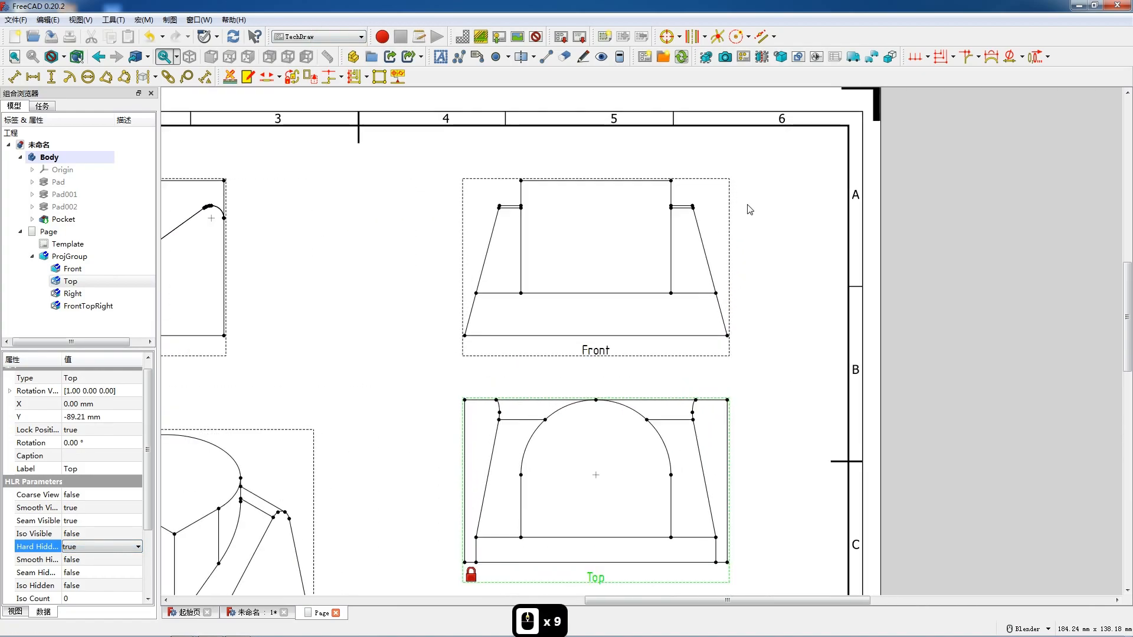
click(601, 350)
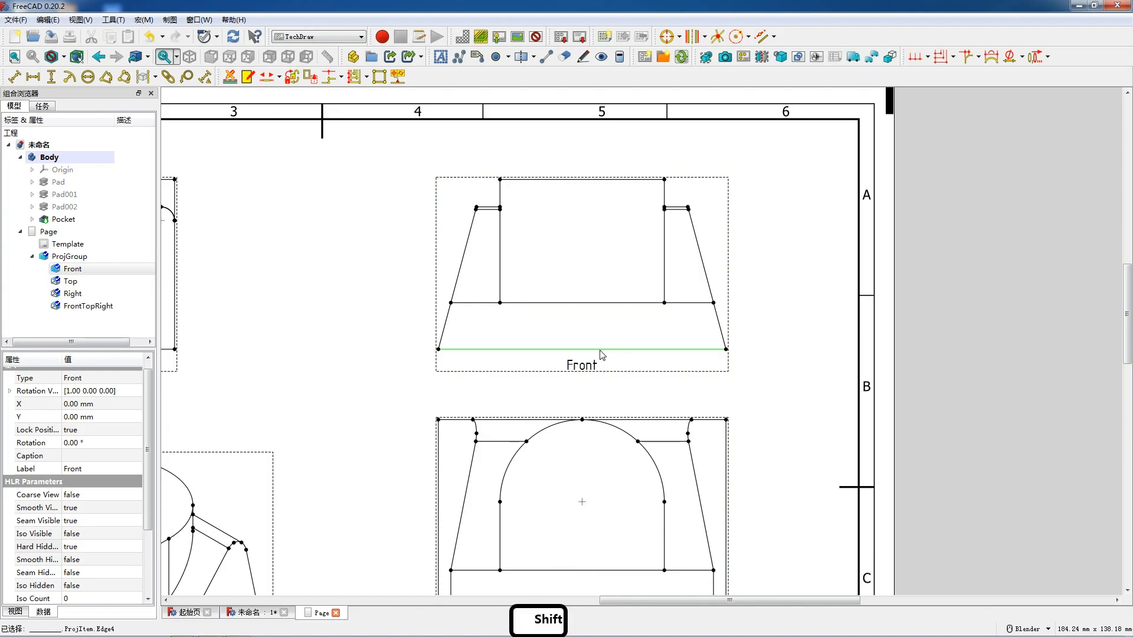
key(shift+h)
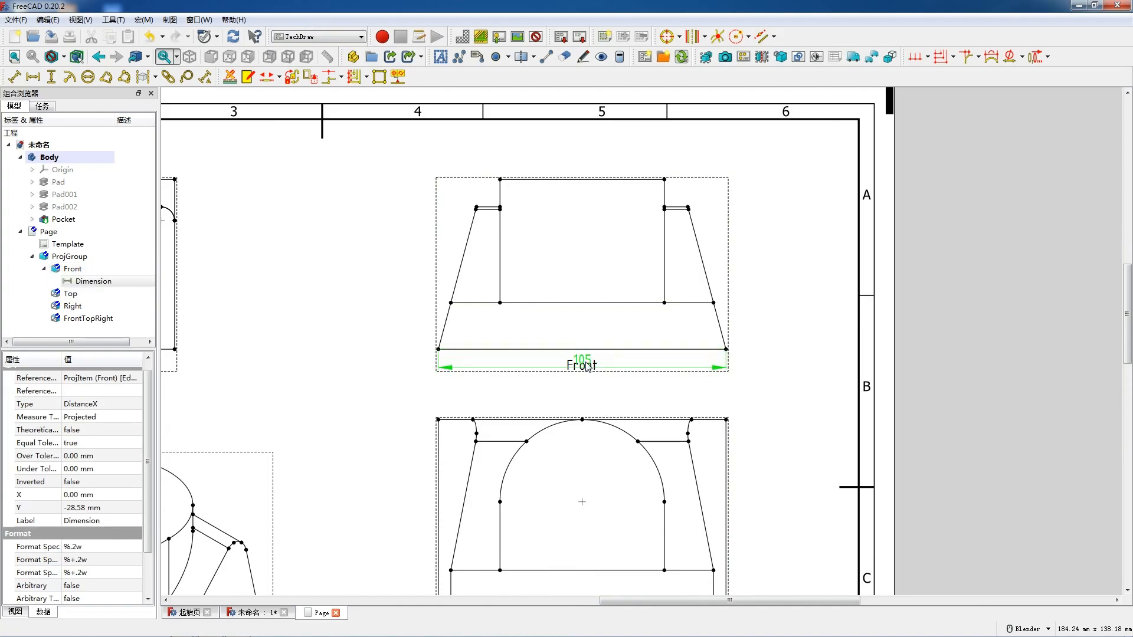
ctrl+click(726, 349)
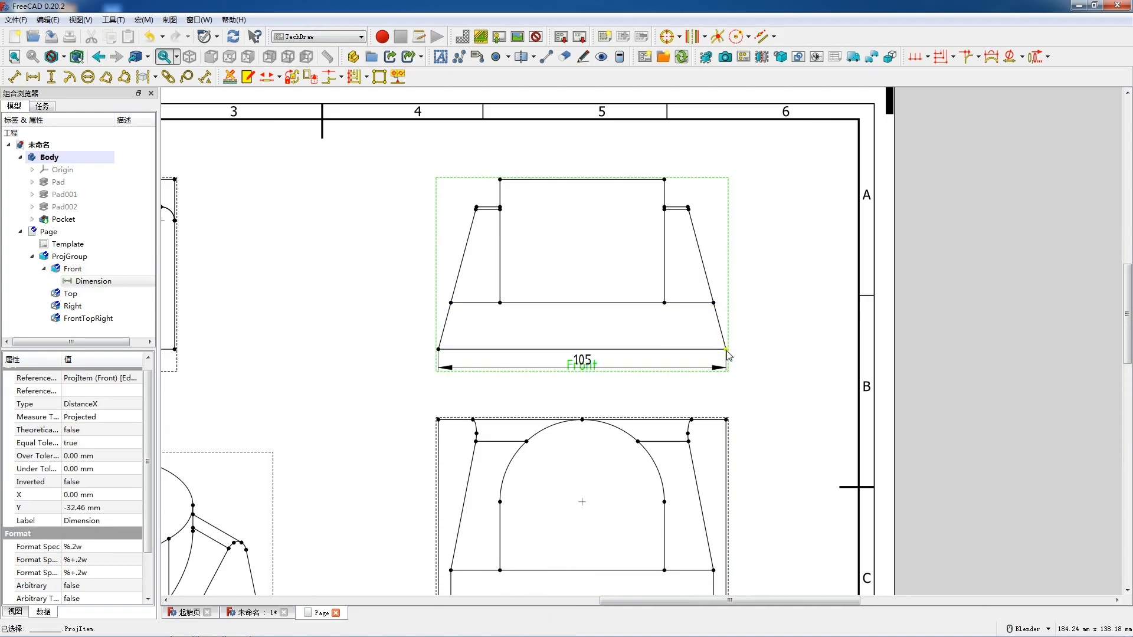
ctrl+click(688, 209)
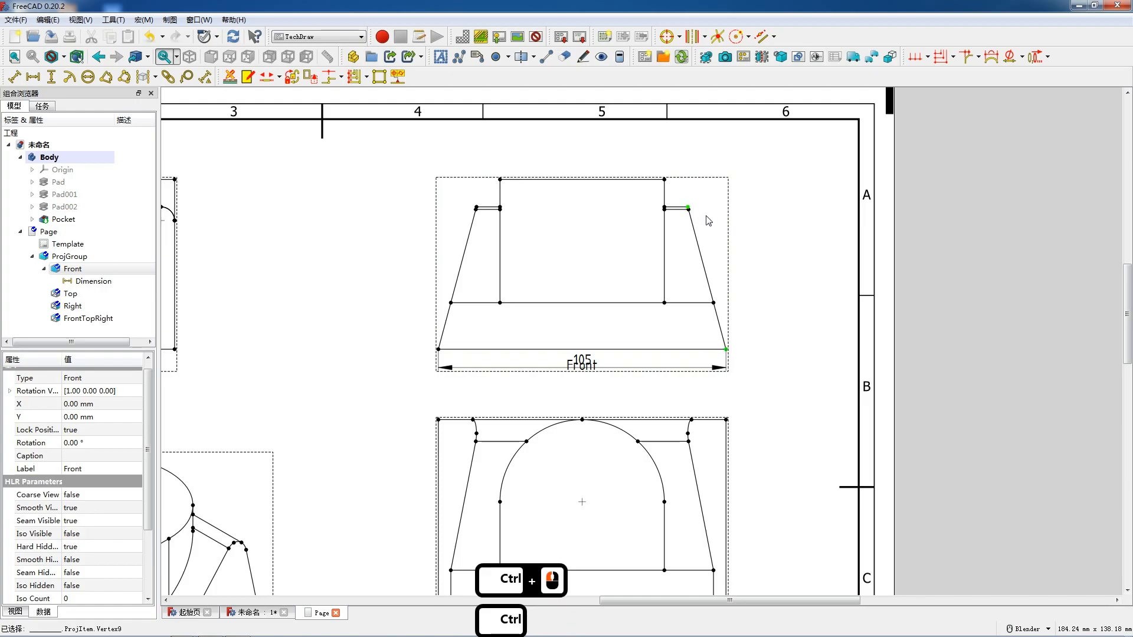
key(shift+v)
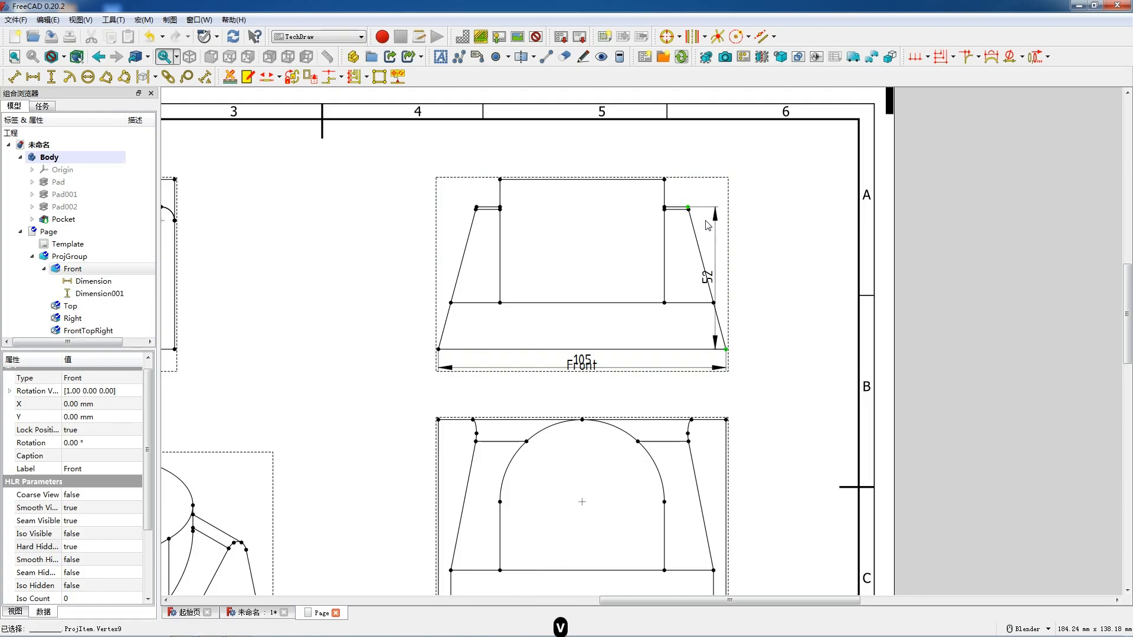
click(707, 276)
drag(736, 278, 736, 278)
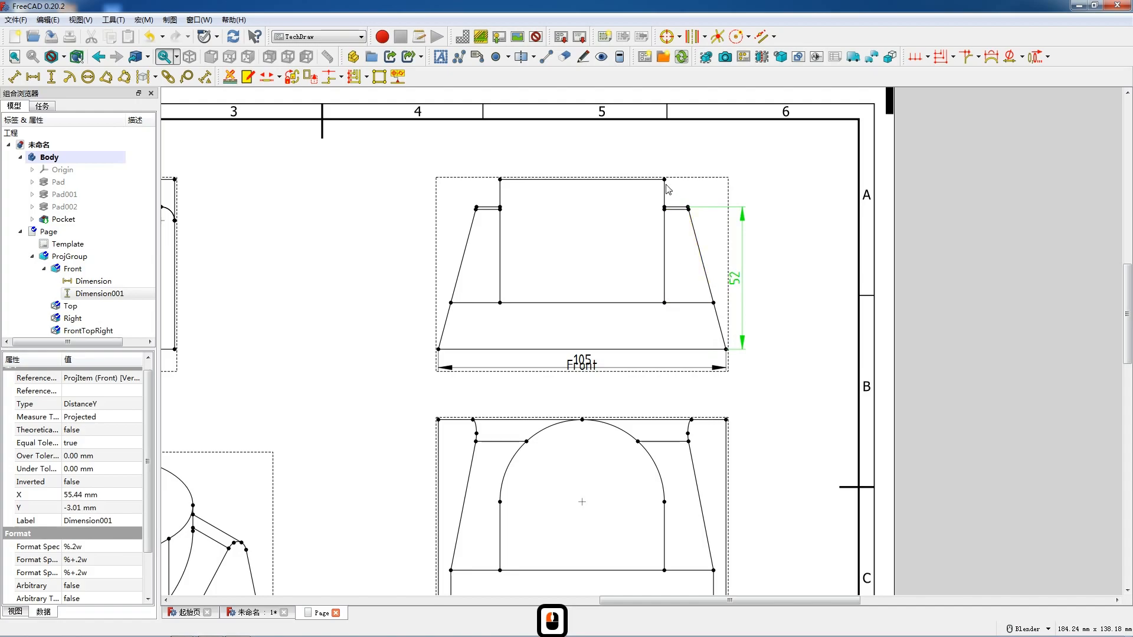
- Add a vertical overall height dimension from the Front view's lower-right corner to the block's top, placed outside the rib height dimension
click(728, 348)
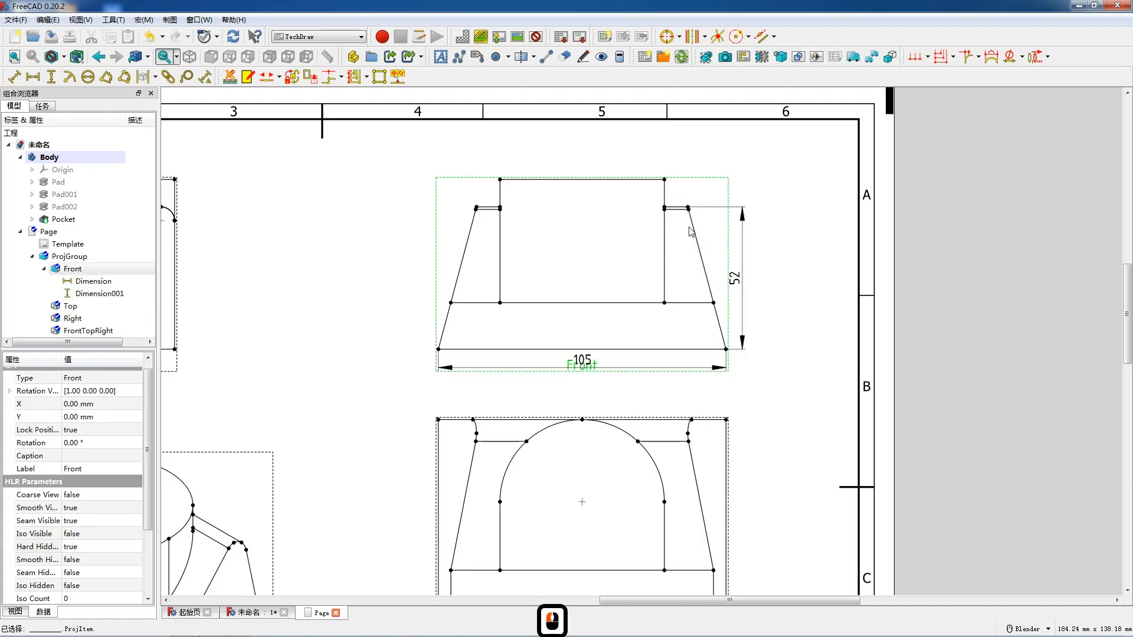
ctrl+click(727, 350)
key(shift+v)
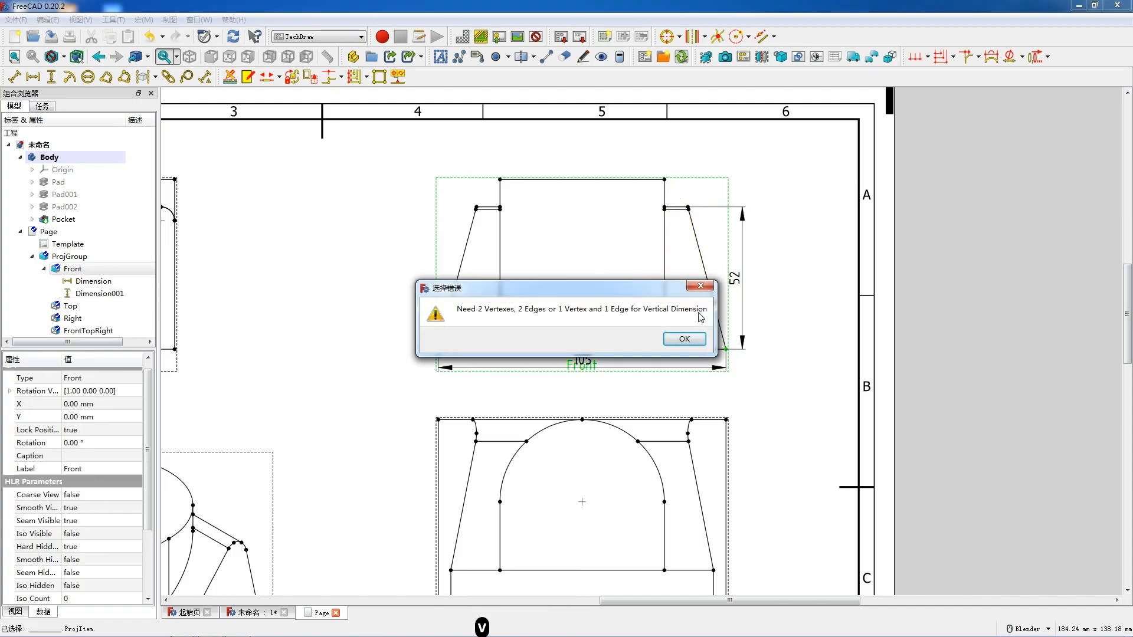
click(697, 287)
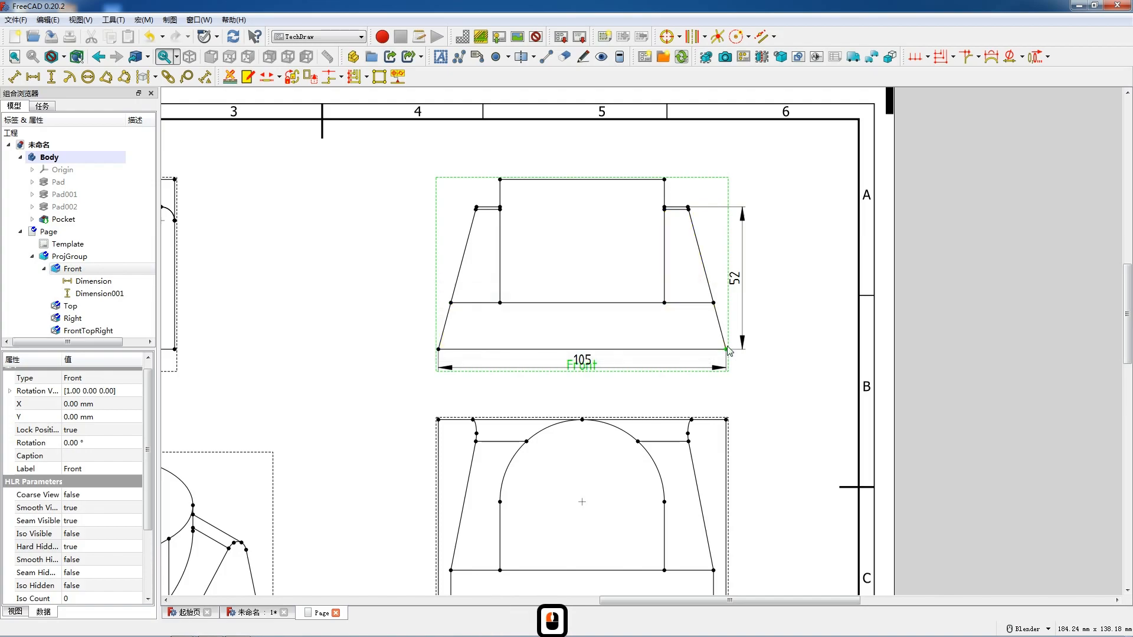
ctrl+click(664, 180)
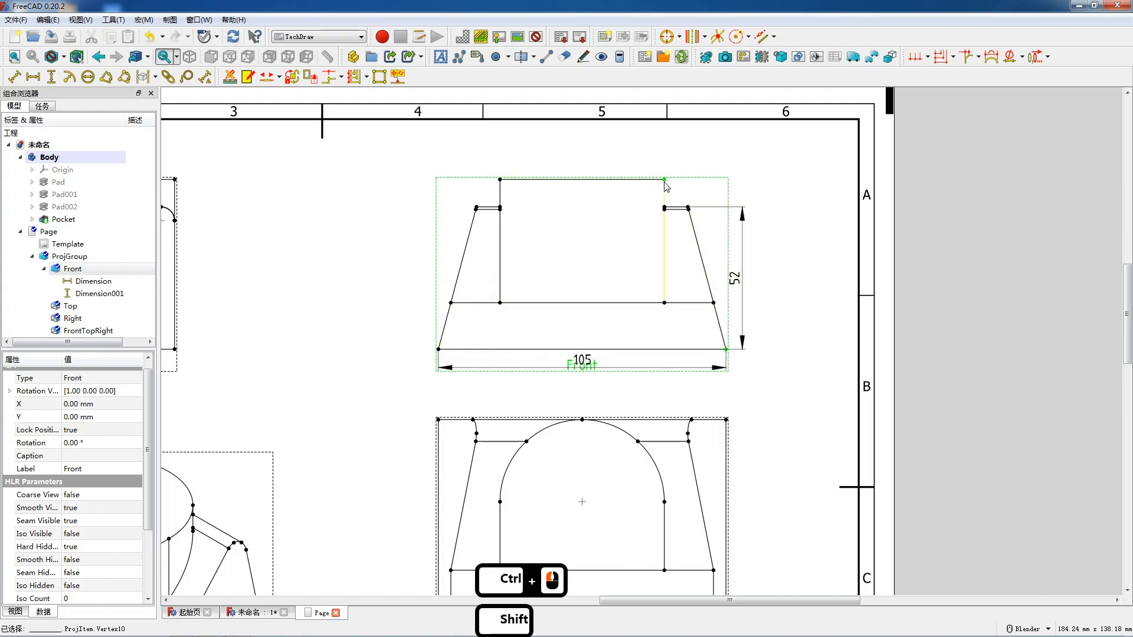
key(shift+v)
drag(696, 264, 750, 266)
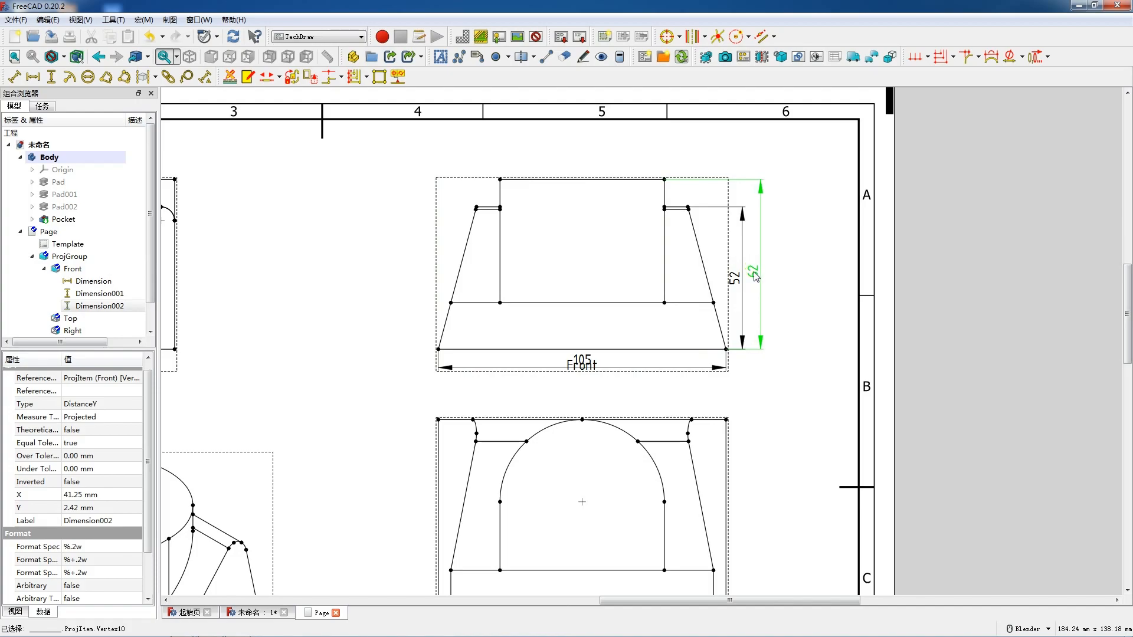
- Dimension the block's height inside the Front view and the base's thickness outside the view's left end
click(665, 280)
key(v)
drag(665, 239, 648, 245)
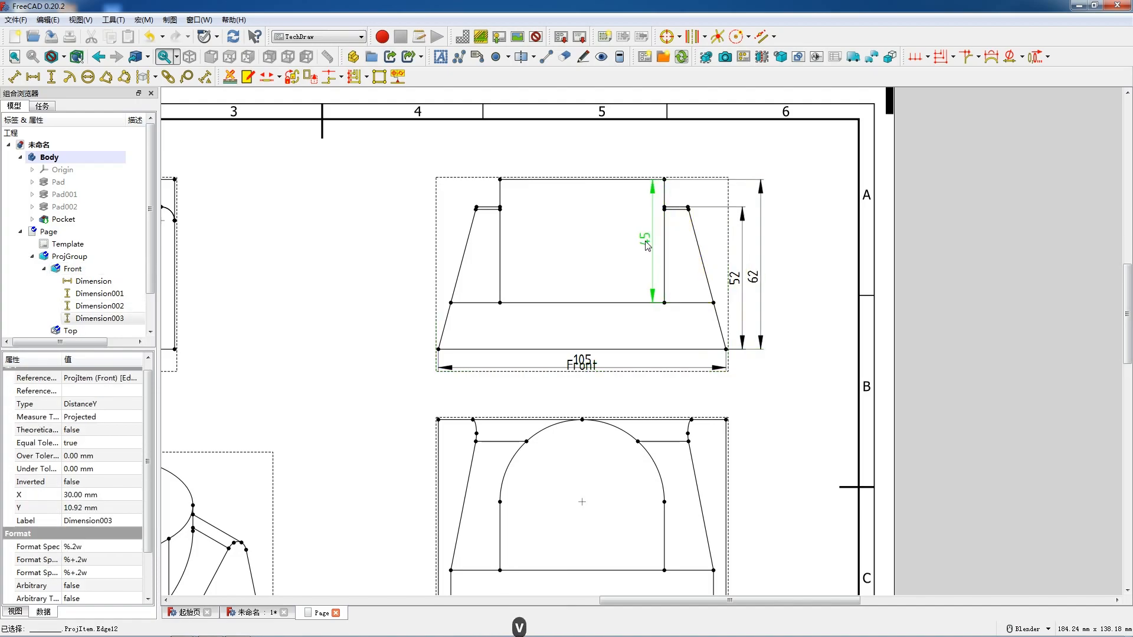
click(623, 304)
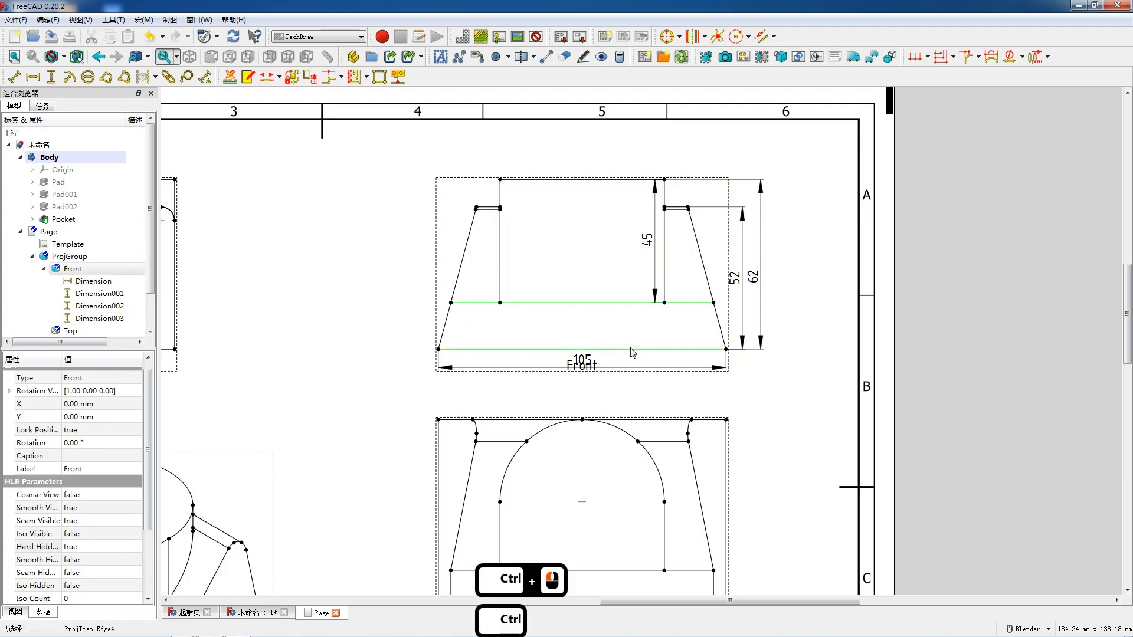
ctrl+click(598, 348)
key(shift+v)
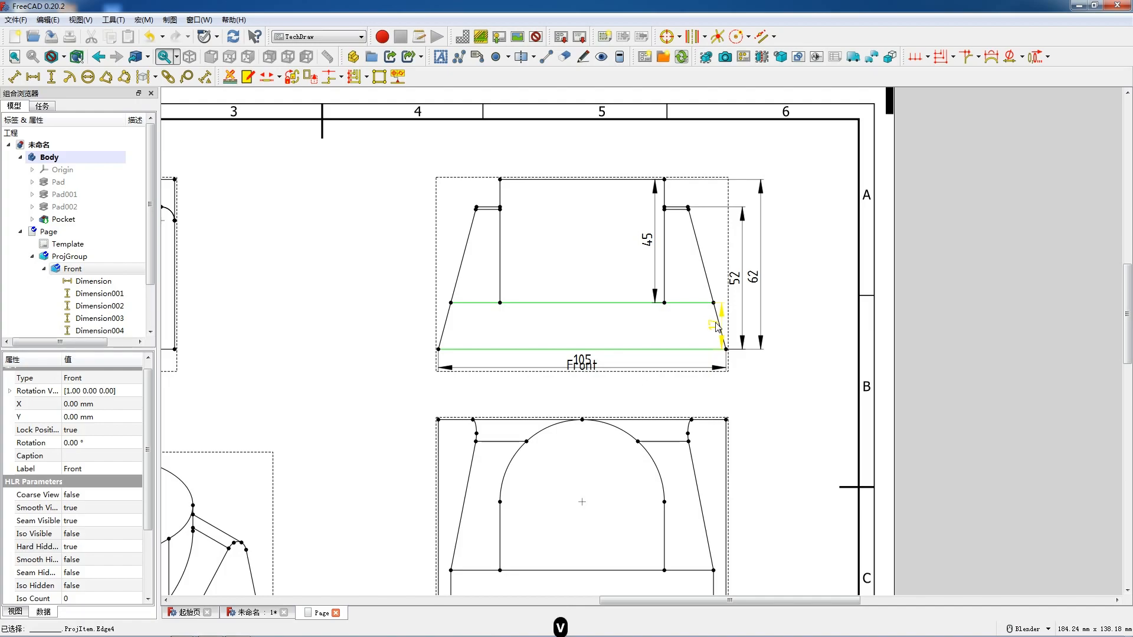
drag(475, 325, 426, 321)
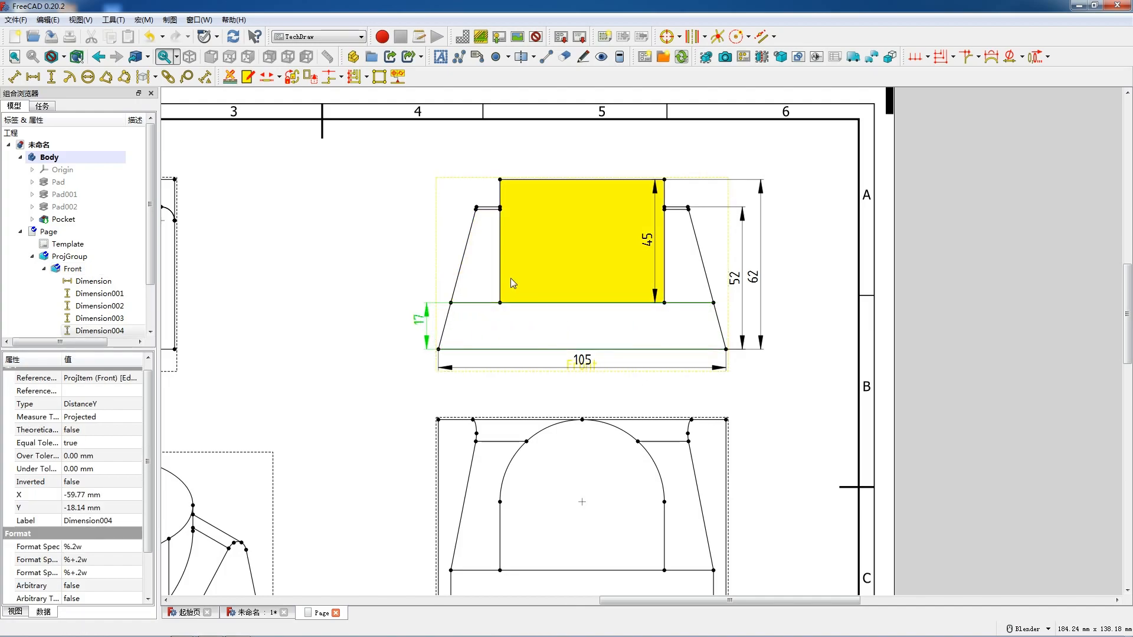
- Add a horizontal dimension for the block's width and place it above the Front view
click(542, 180)
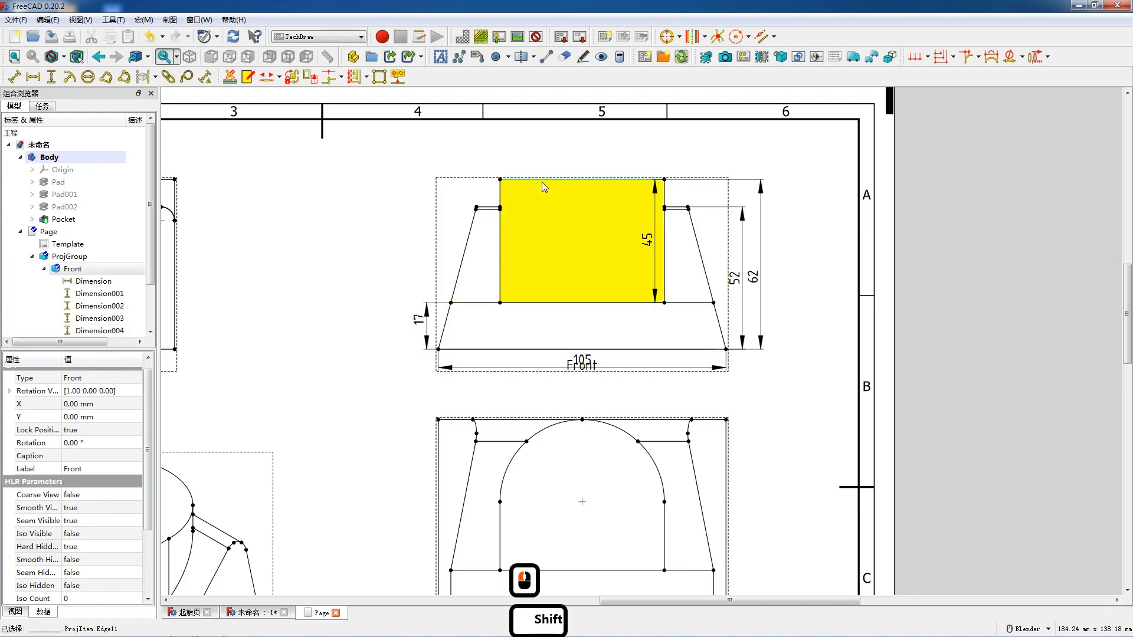
key(shift+h)
drag(579, 174, 578, 164)
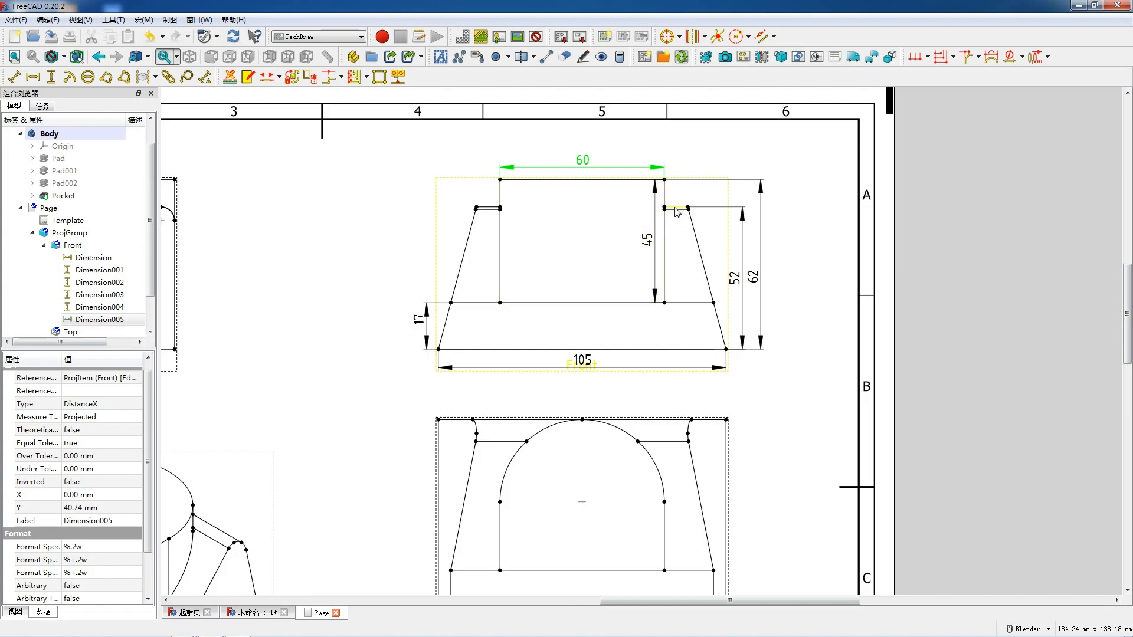
- Add an angle dimension between the Front view's bottom edge and sloped left end, placing it inside the base
click(447, 334)
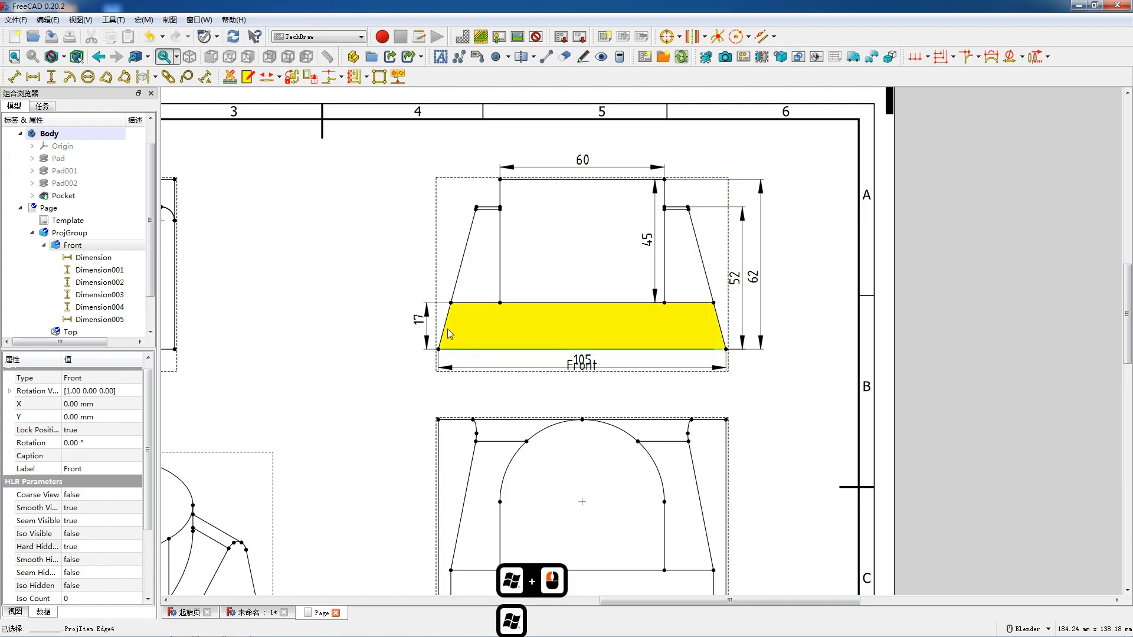
key(super)
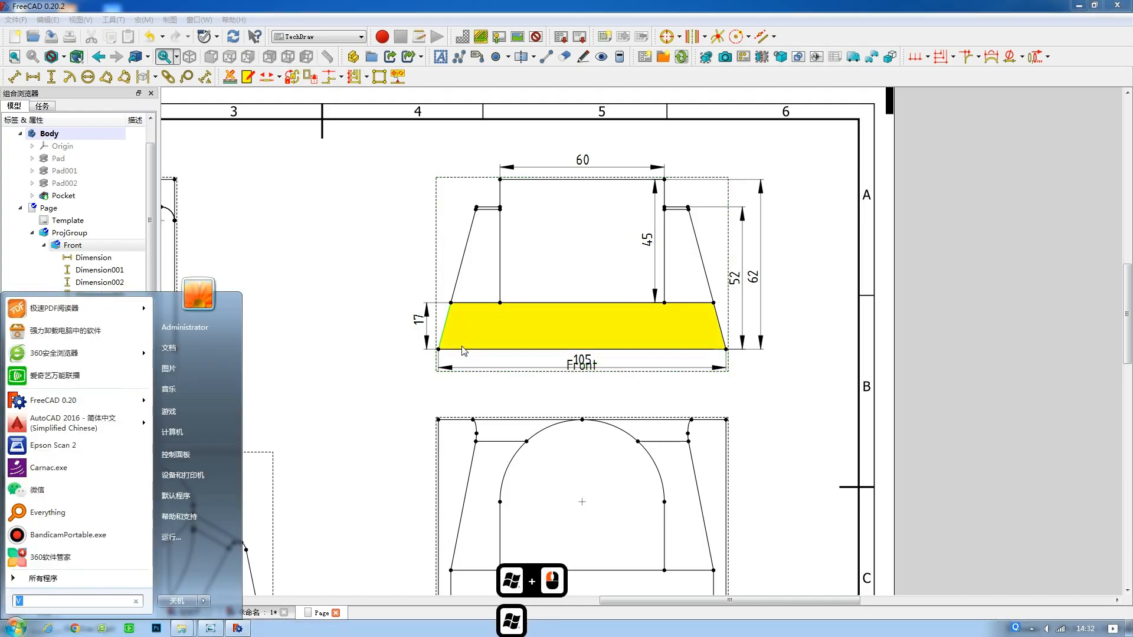
super+click(456, 351)
key(super)
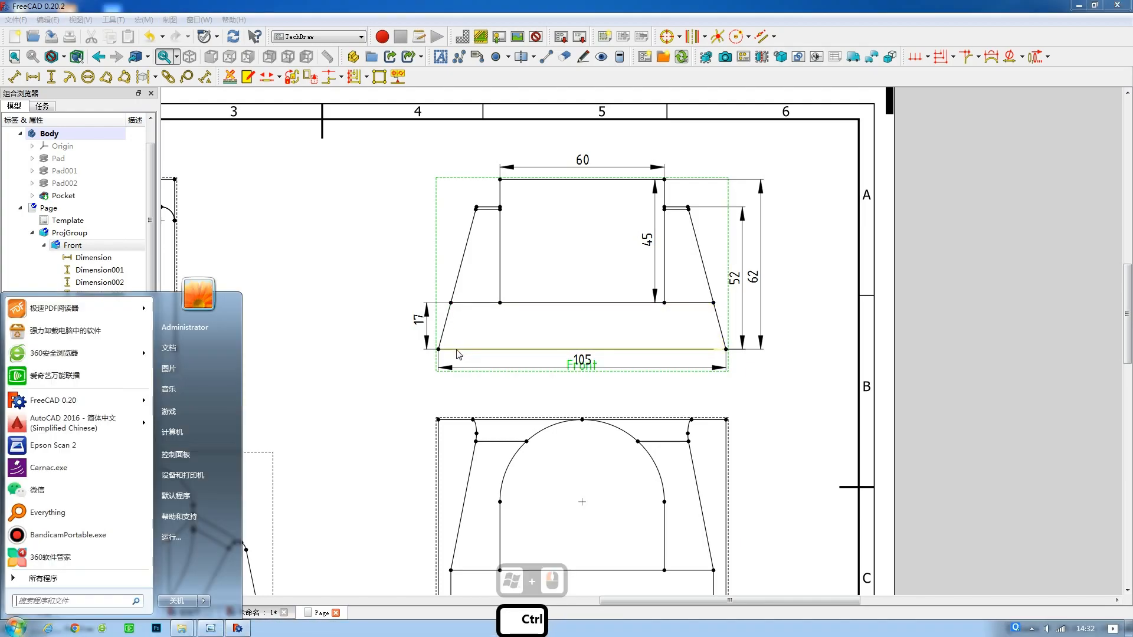
ctrl+click(457, 350)
ctrl+click(443, 334)
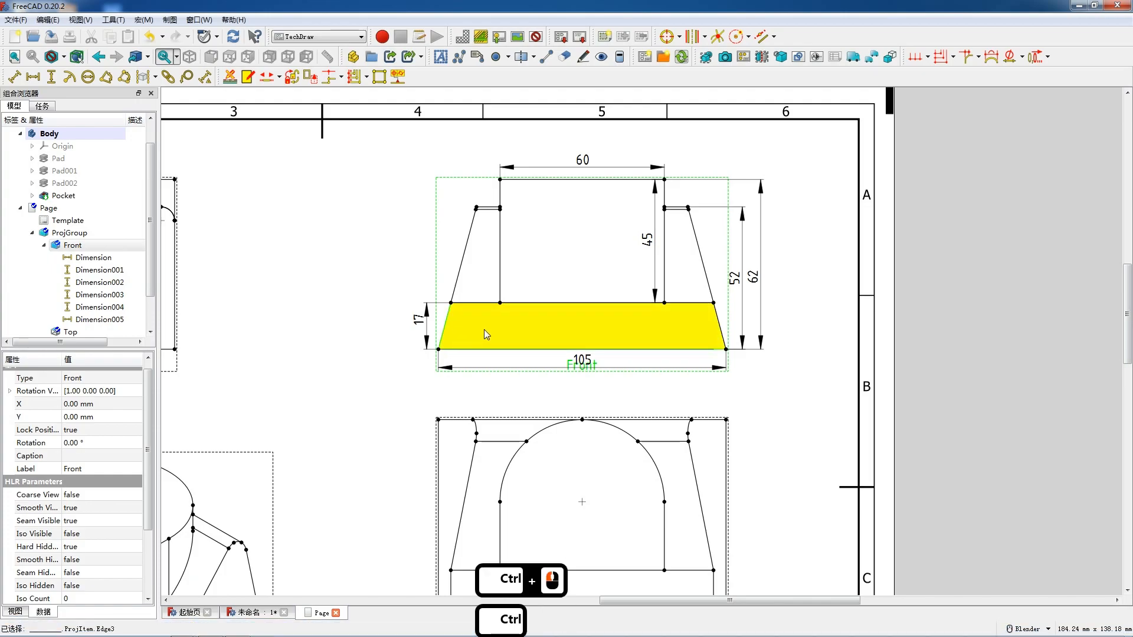
click(106, 76)
drag(583, 270, 494, 341)
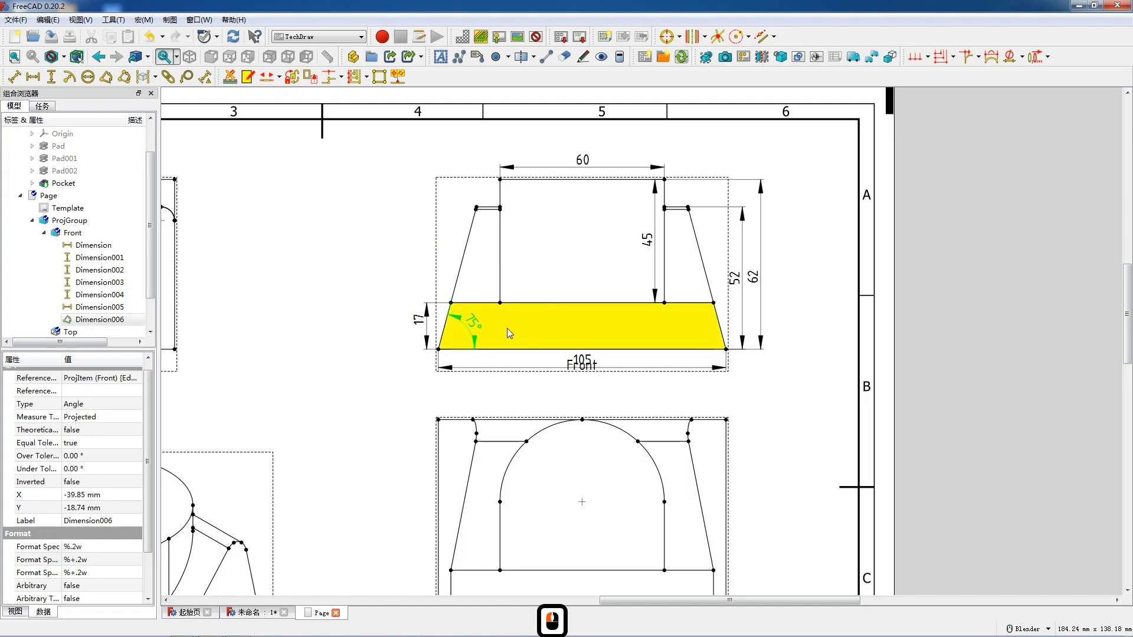
- Add a horizontal dimension for the Right view's bottom edge and place it below the edge
scroll(507, 328, down, 4)
scroll(560, 271, down, 1)
scroll(325, 356, up, 3)
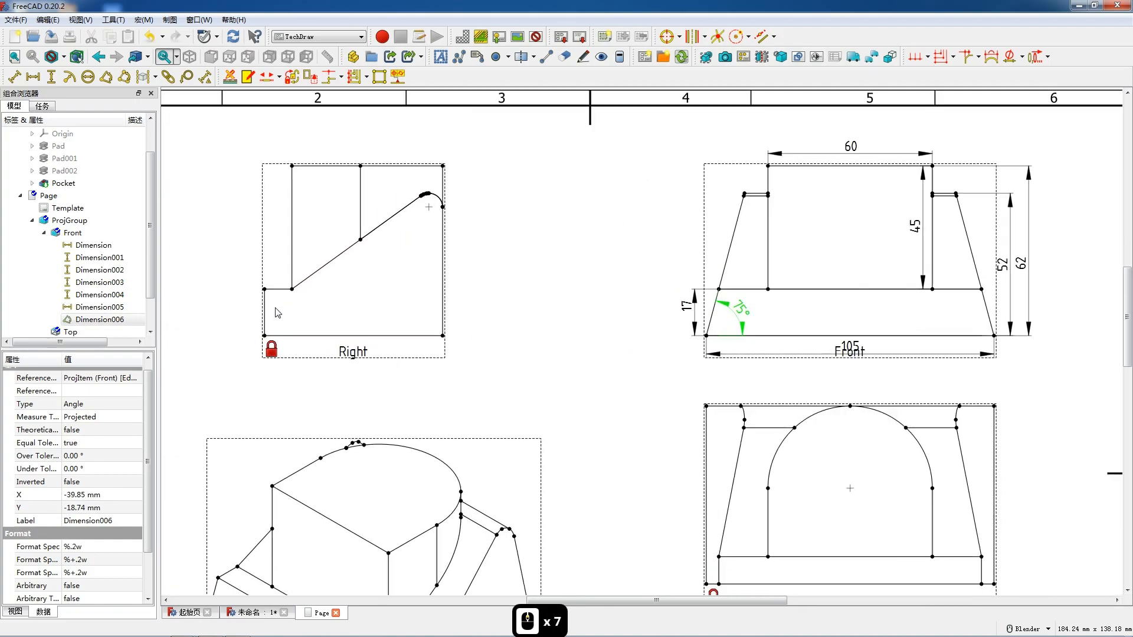
click(326, 356)
key(h)
drag(381, 360, 383, 374)
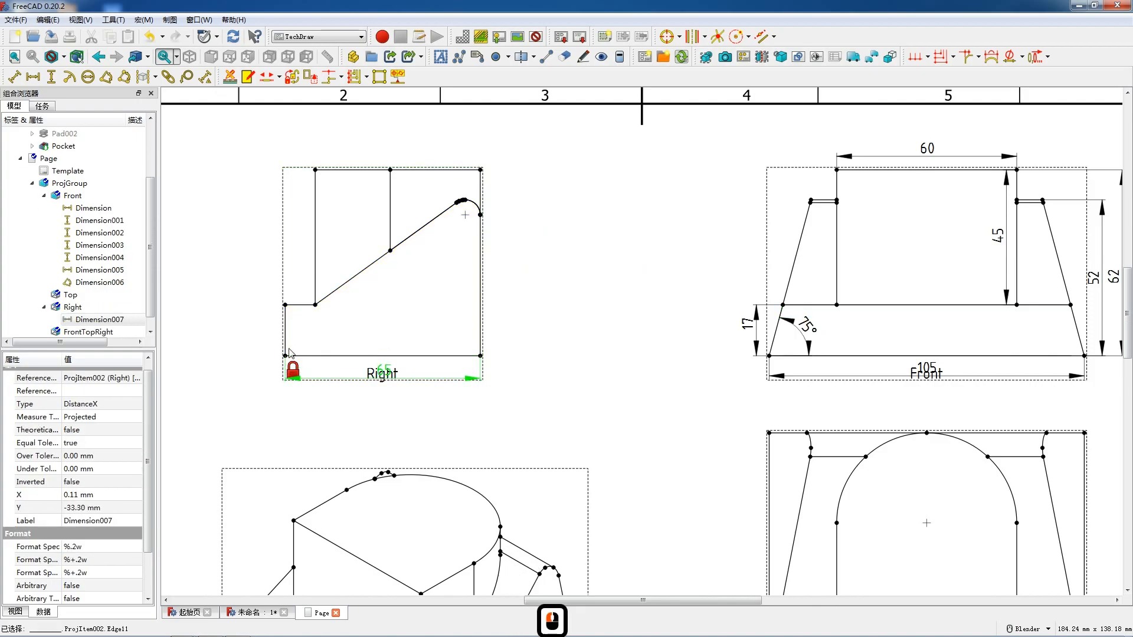
- Add a vertical dimension for the short base edge at the Right view's left side, placed outside the outline
click(284, 342)
click(286, 346)
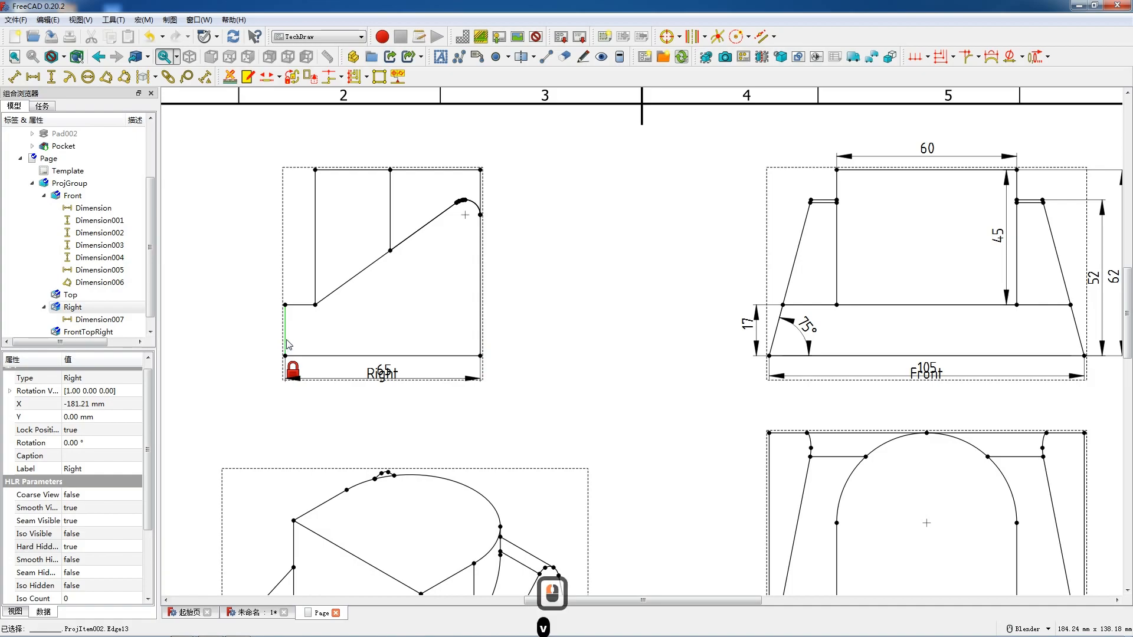
key(v)
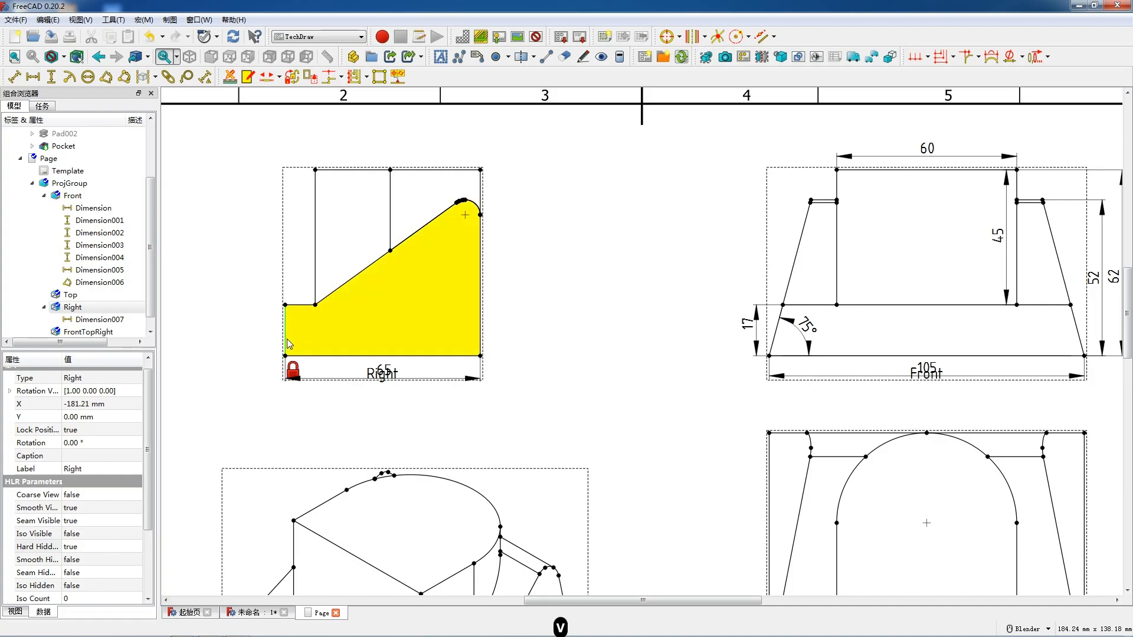
click(290, 346)
click(286, 342)
key(shift+v)
click(294, 341)
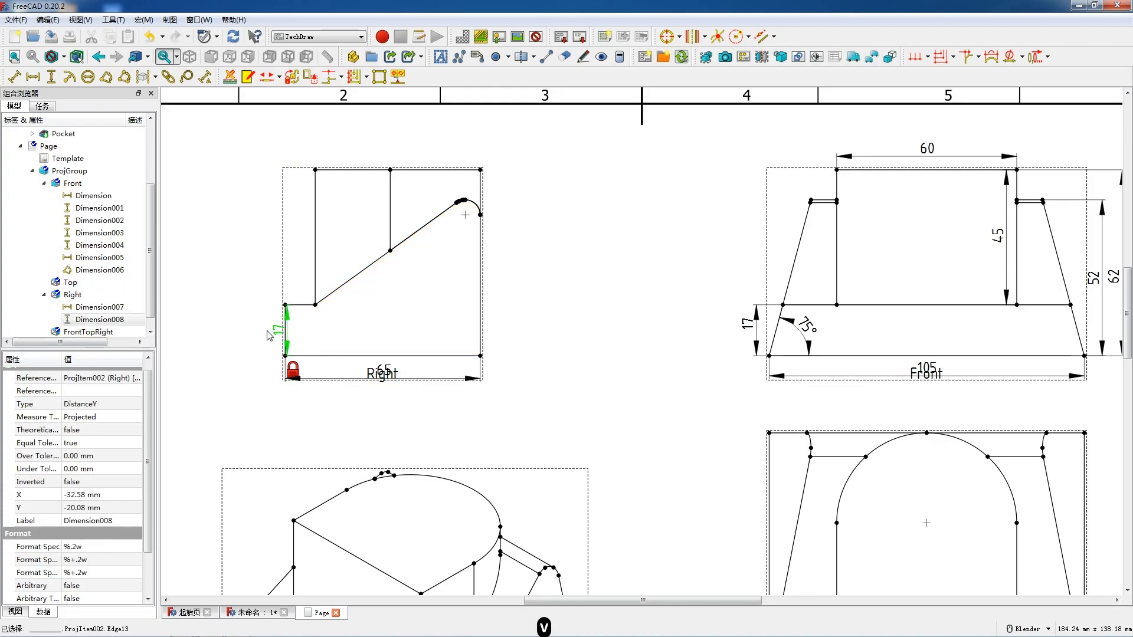
- Add a horizontal dimension for the short ledge beside the block in the Right view, placed above the ledge
click(292, 307)
click(296, 306)
key(shift+h)
drag(299, 309, 296, 295)
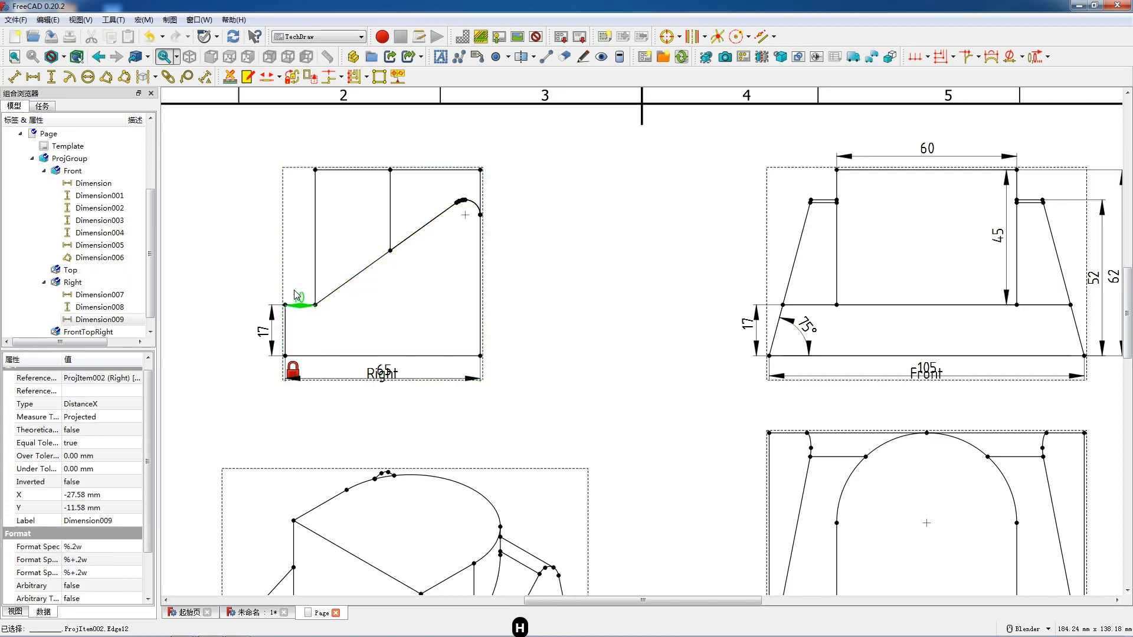
- Dimension the block's left vertical edge in the Right view, placing it left of the edge, and move the ledge dimension's text outside the outline
click(314, 258)
key(shift+v)
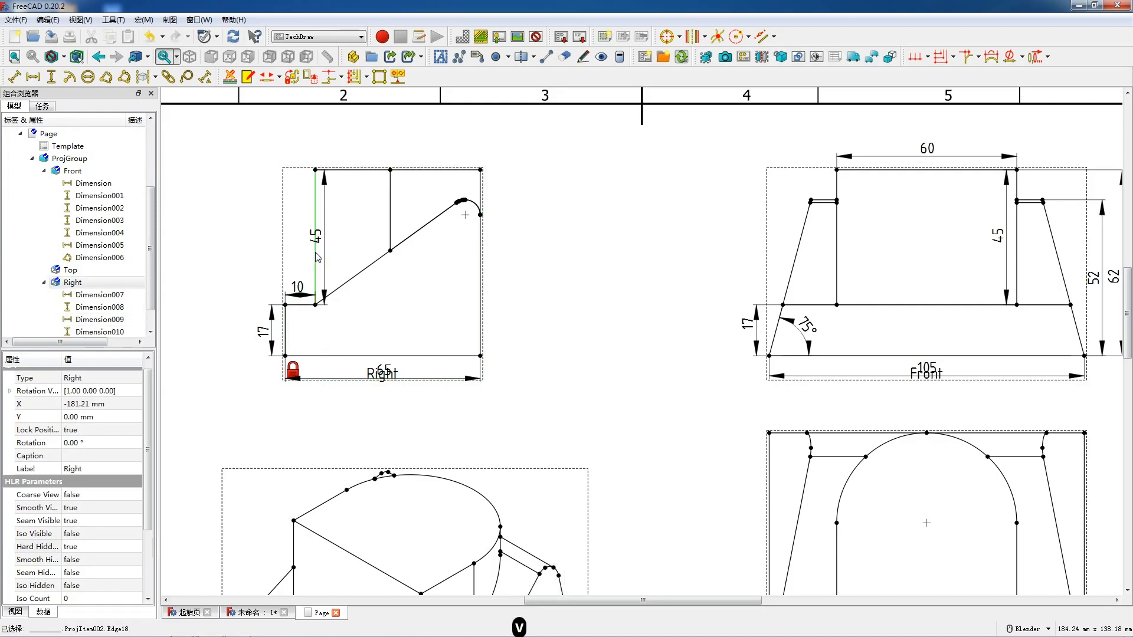
drag(317, 241, 266, 288)
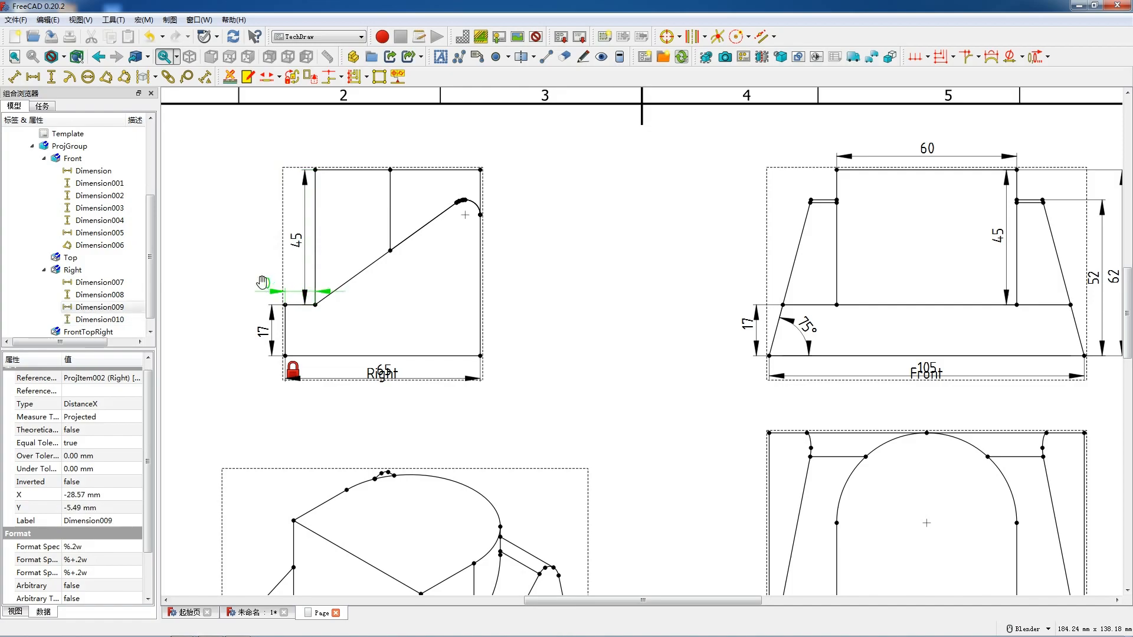
- Move the block height dimension farther left in the Right view and add a horizontal dimension for the block's top-left edge segment, placed above it
drag(305, 248, 301, 248)
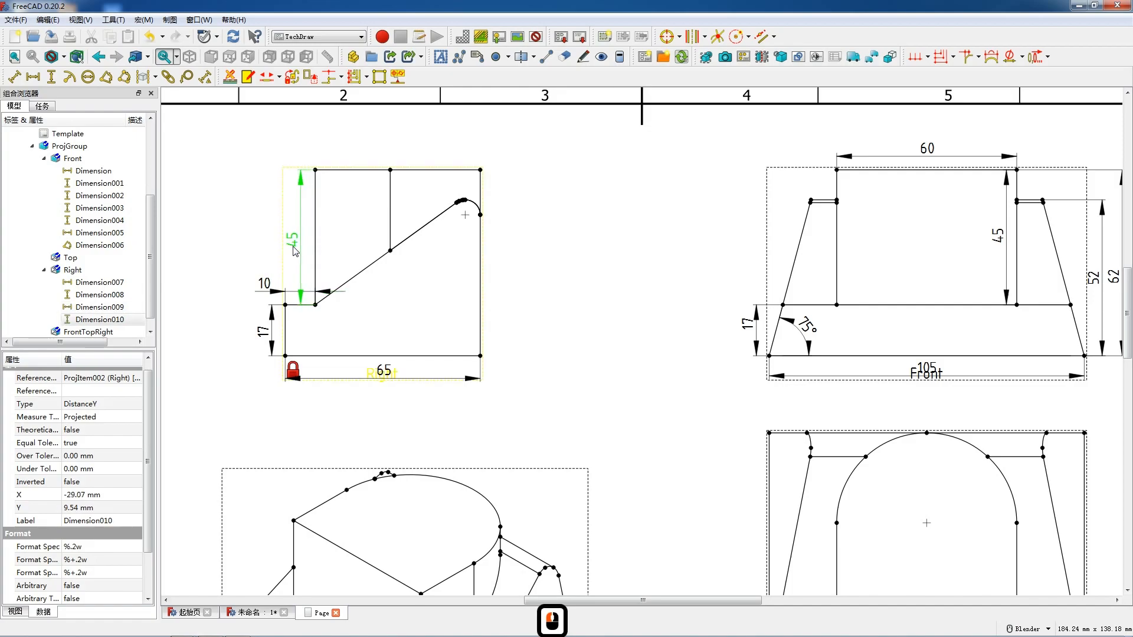
click(366, 170)
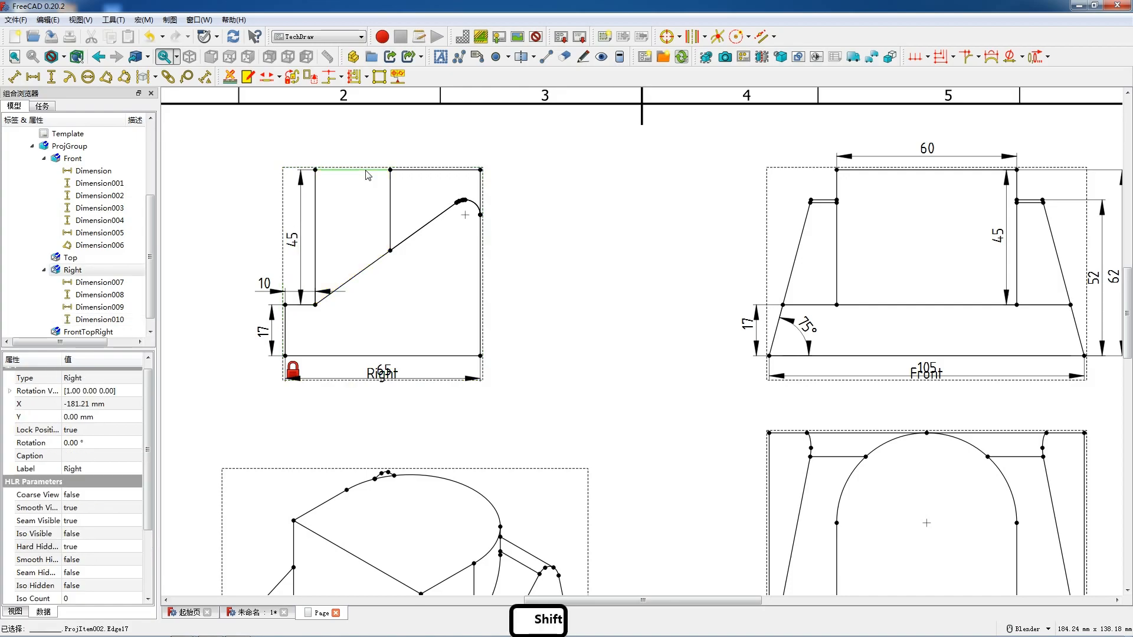
key(shift+h)
drag(359, 171, 358, 147)
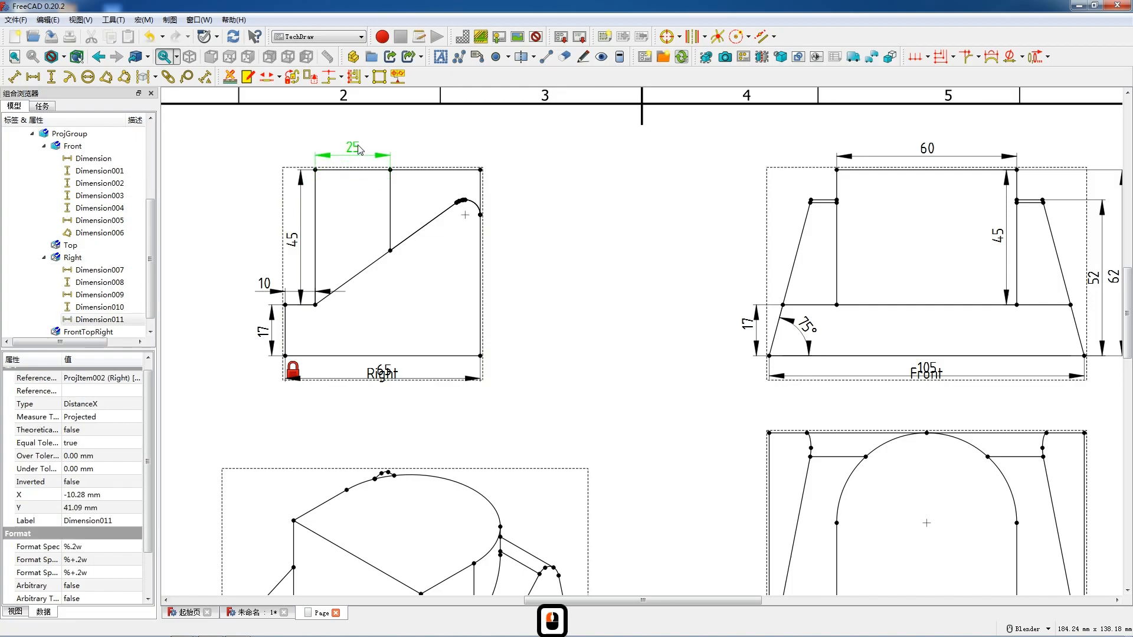
- Add a radius dimension to the rounded rib corner in the Right view, placing its text outside the outline at the upper right
click(472, 204)
key(shift+r)
drag(482, 190, 506, 180)
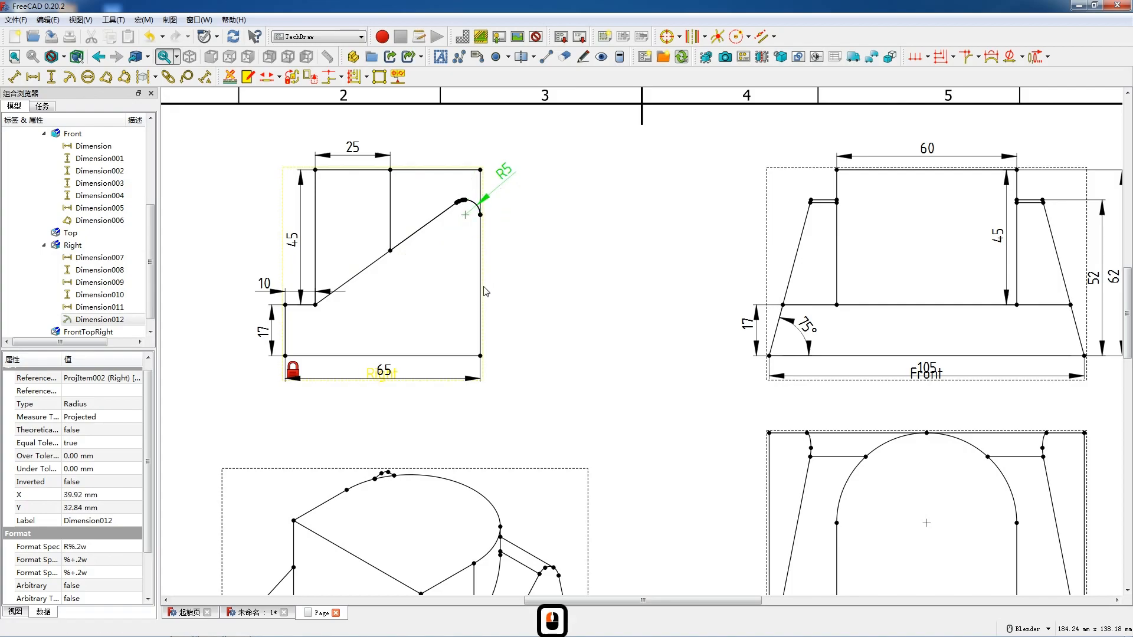
- Add a vertical dimension for the Right view's overall height, placed outside its right edge, and shift the radius text farther out
click(481, 356)
ctrl+click(481, 171)
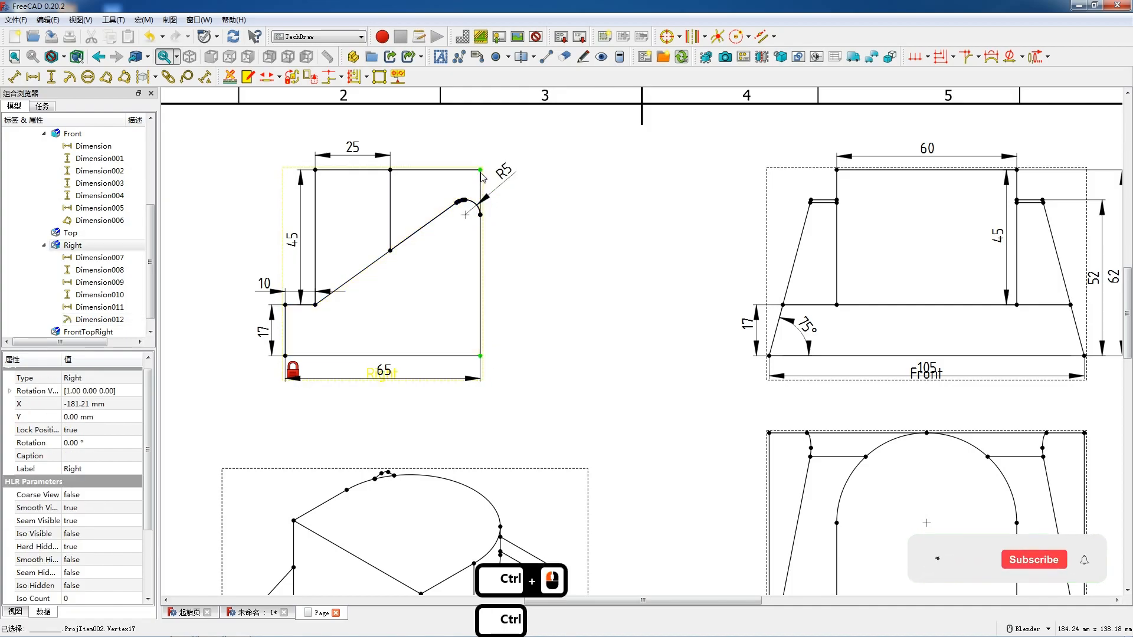
key(v)
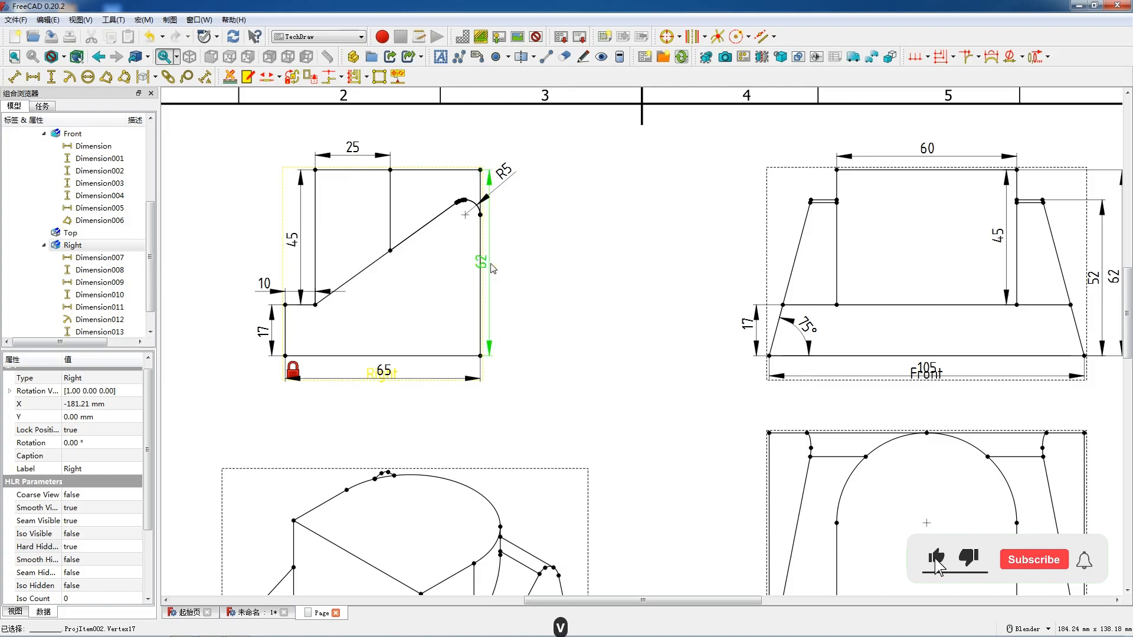
drag(493, 270, 505, 271)
click(504, 171)
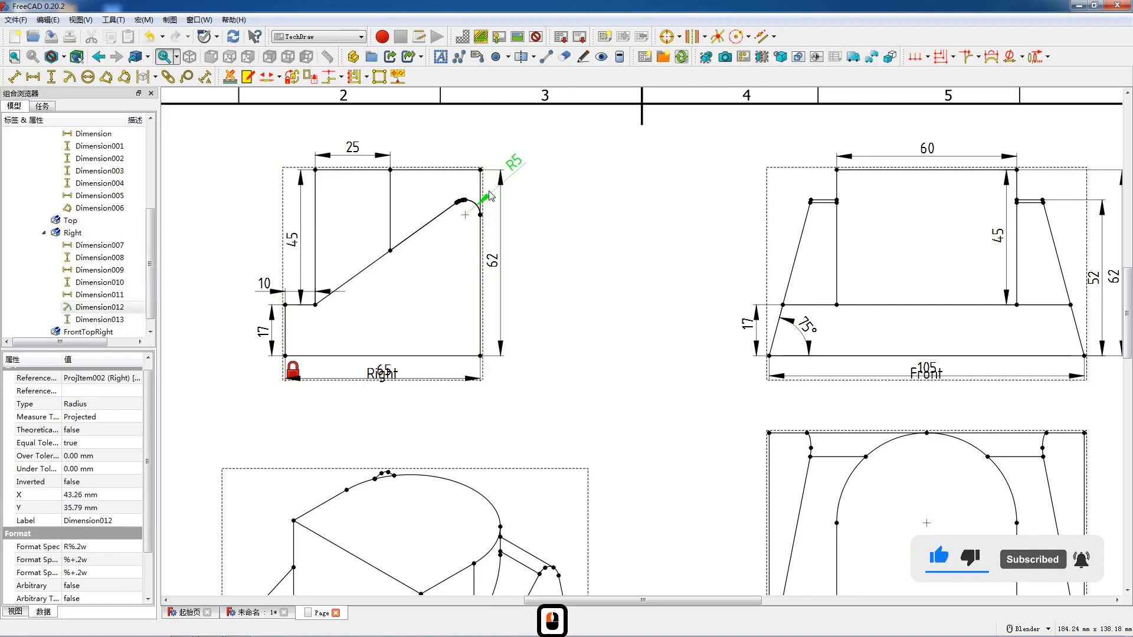
- Add circle centre lines to the block's large arc in the Top view
scroll(511, 157, down, 8)
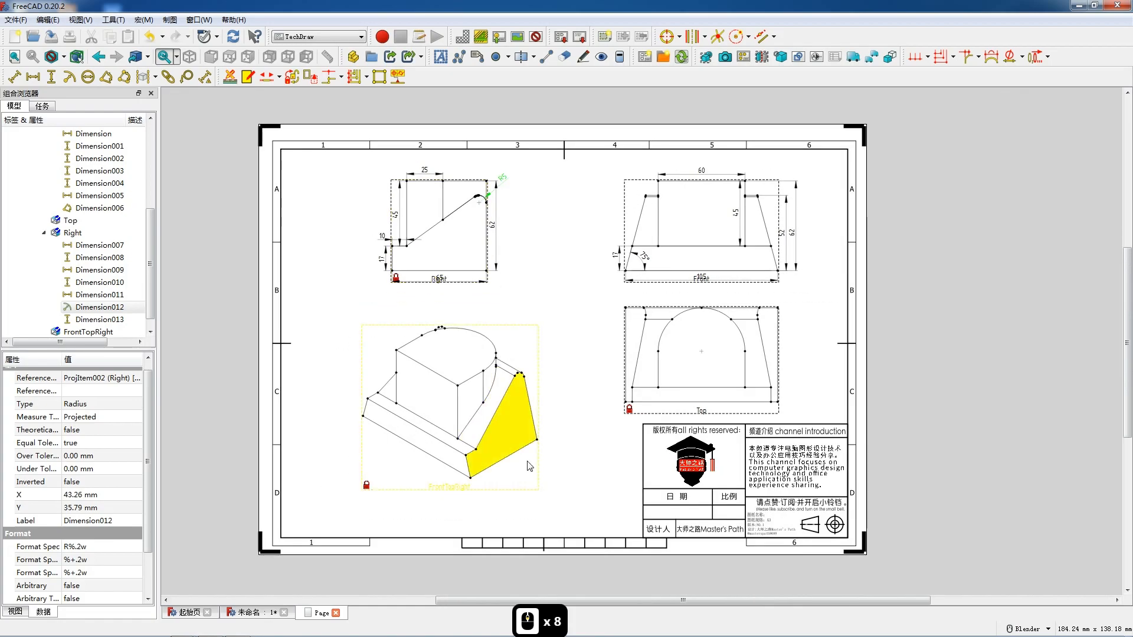
scroll(815, 401, up, 9)
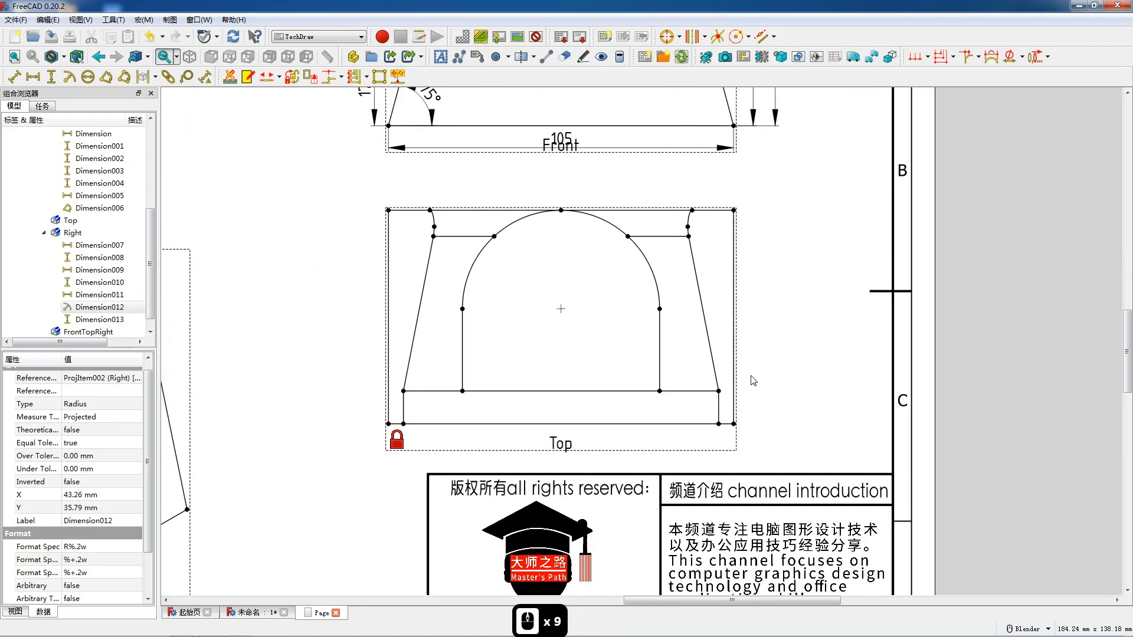
click(620, 231)
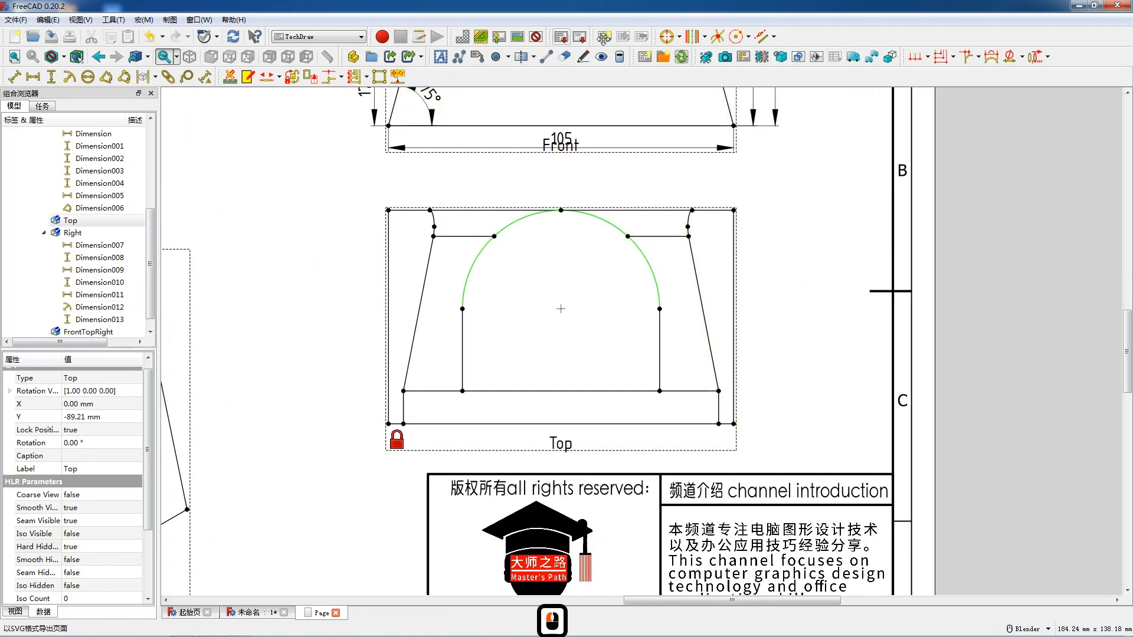
click(667, 37)
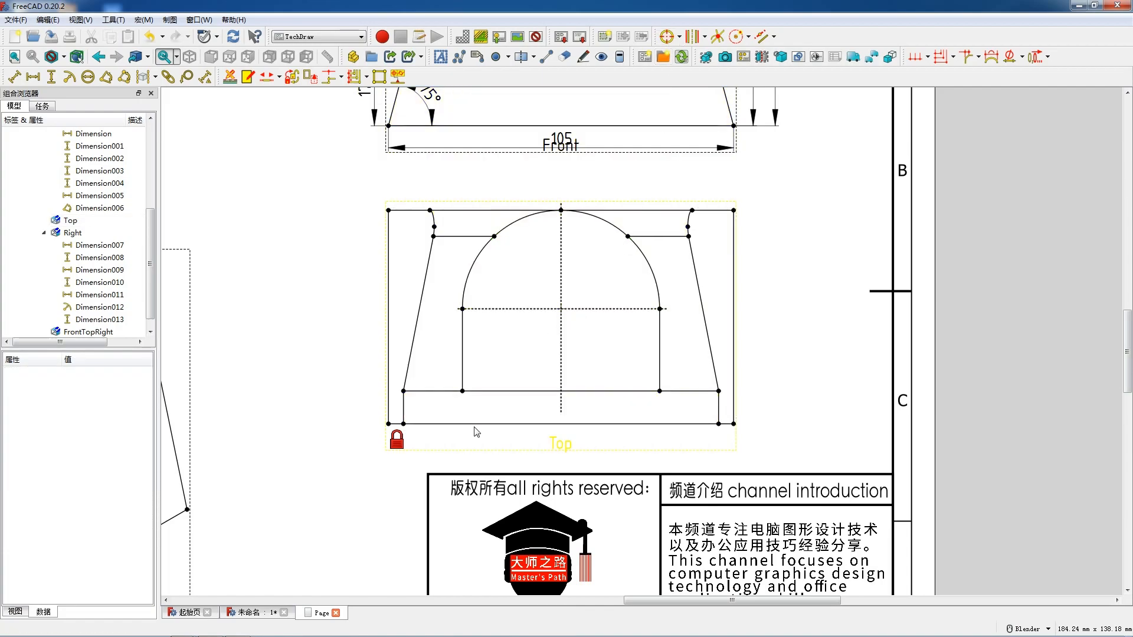
- Add a horizontal dimension between the Top view's two lower corners and place it below the bottom edge
click(389, 424)
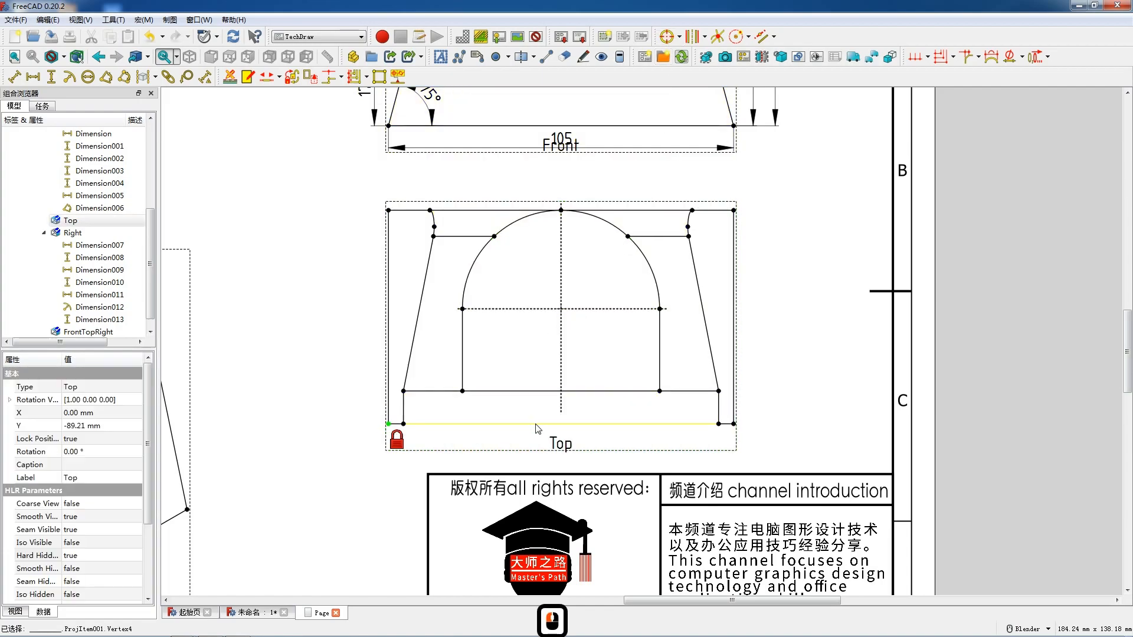
ctrl+click(735, 425)
key(shift+h)
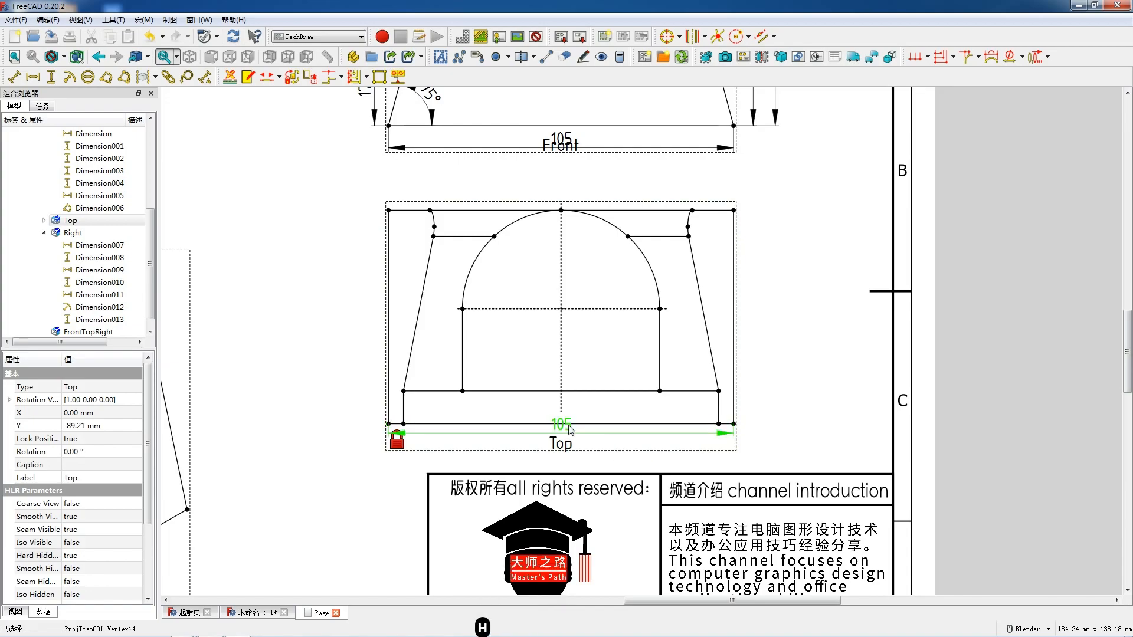
drag(569, 429, 568, 441)
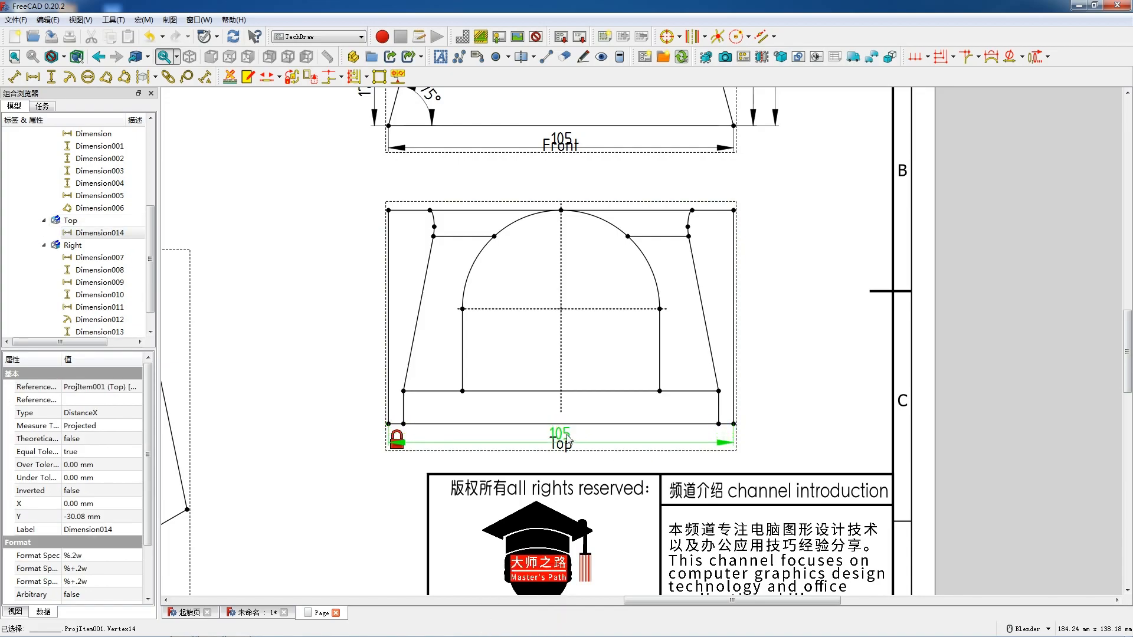
- Add a vertical dimension between the Top view's two right corners and place it outside the right edge
click(734, 424)
ctrl+click(734, 211)
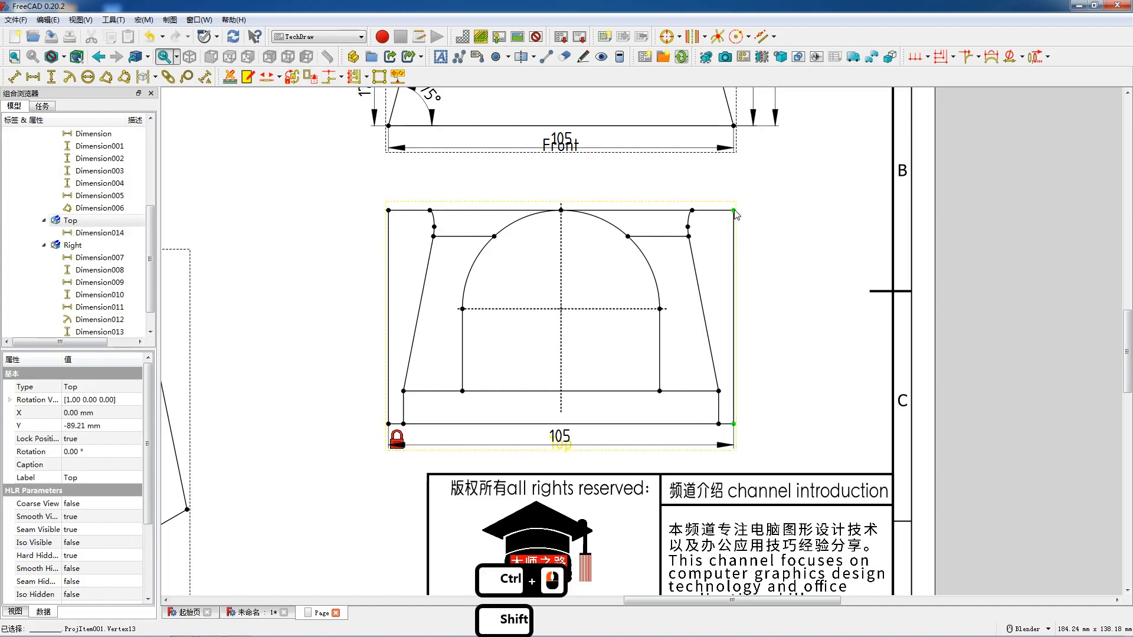
key(shift+v)
mouse_move(742, 314)
mouse_down()
mouse_move(757, 314)
mouse_move(748, 316)
mouse_up()
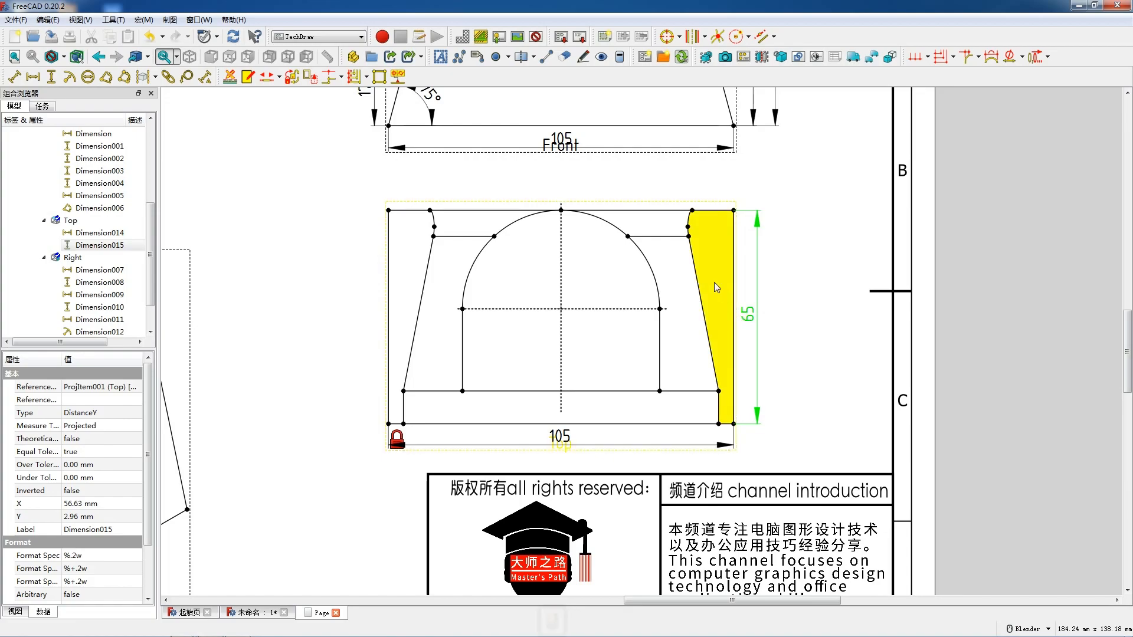
- Add a radius dimension to the block's large arc in the Top view, with its text above the outline
click(589, 219)
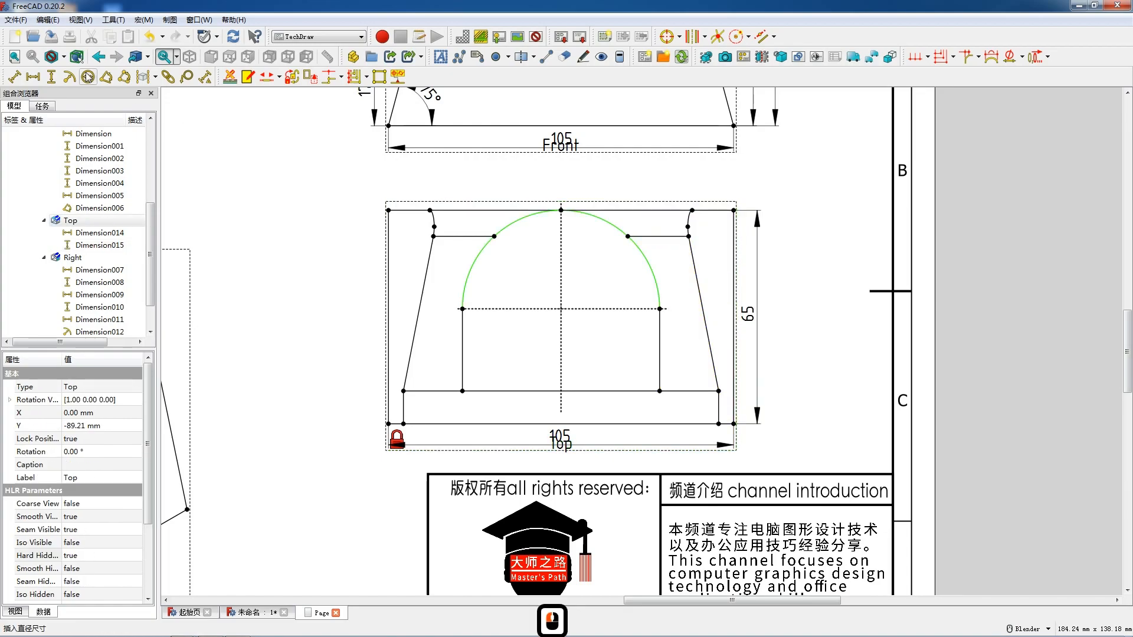
click(79, 79)
drag(548, 243, 534, 201)
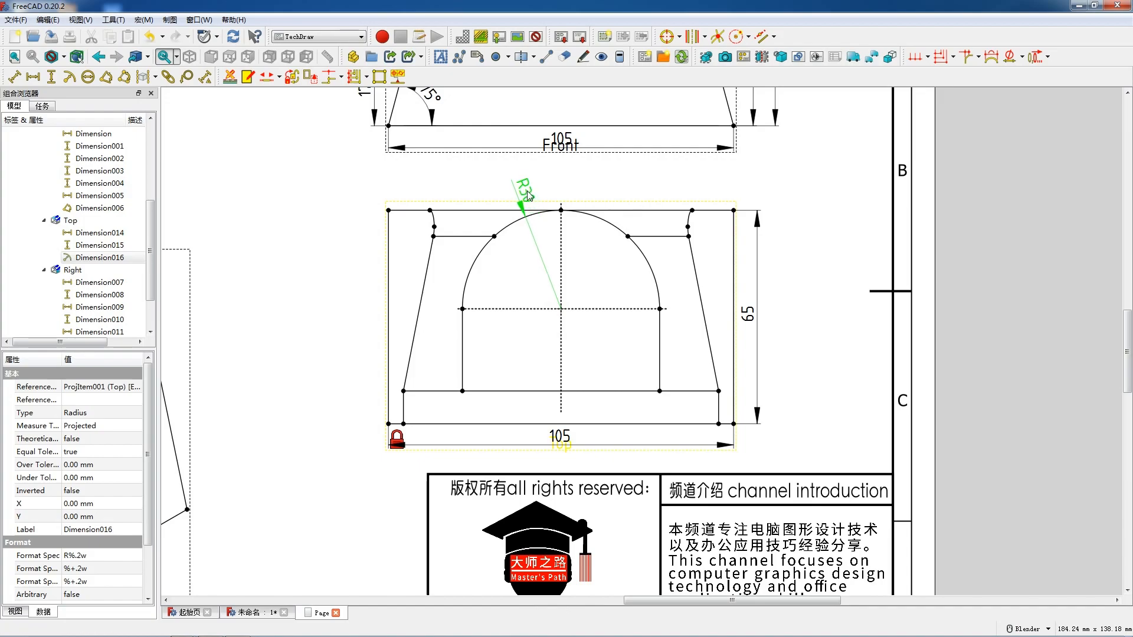
- Dimension the block's left straight side vertically and its lower edge horizontally in the Top view, placing both outside the block
click(463, 372)
key(shift+v)
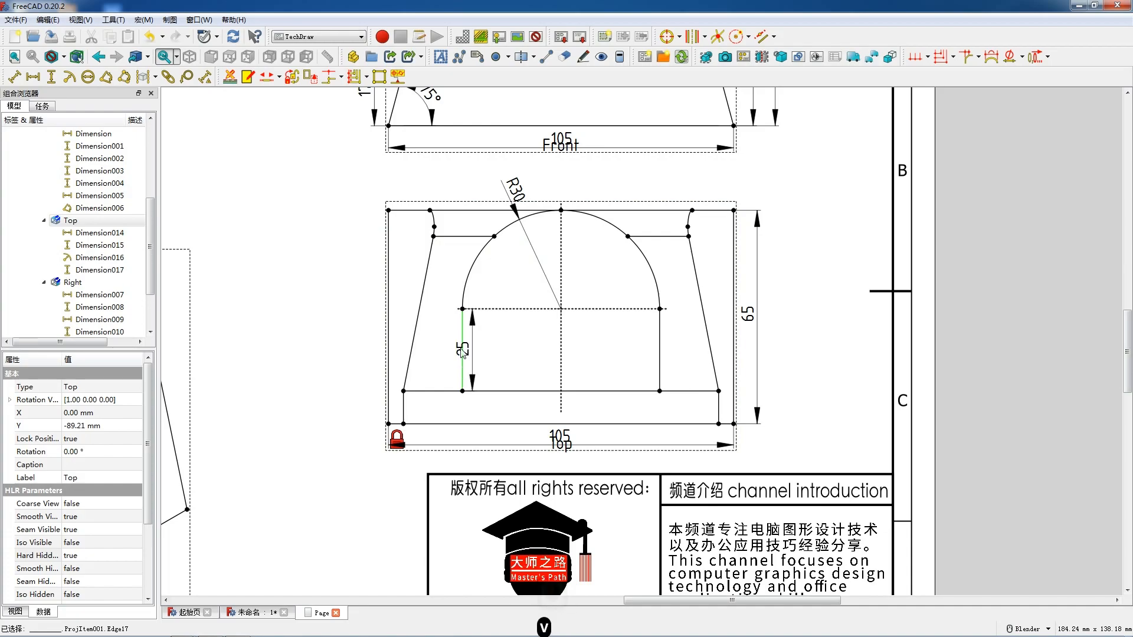
drag(442, 341, 442, 342)
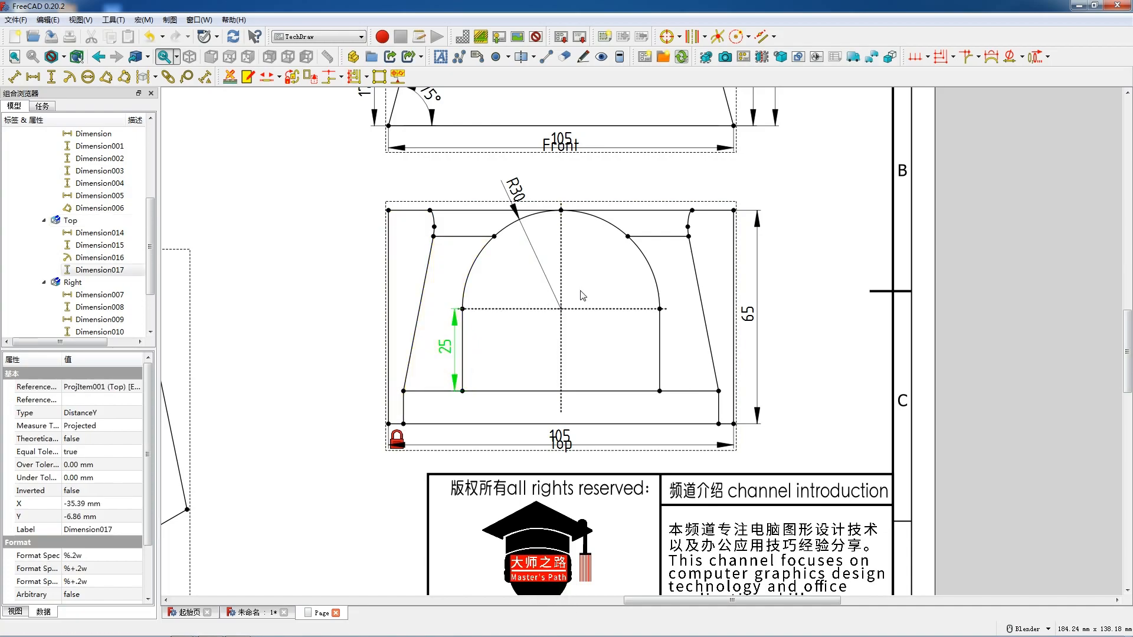
click(551, 391)
key(shift+h)
drag(560, 392, 562, 405)
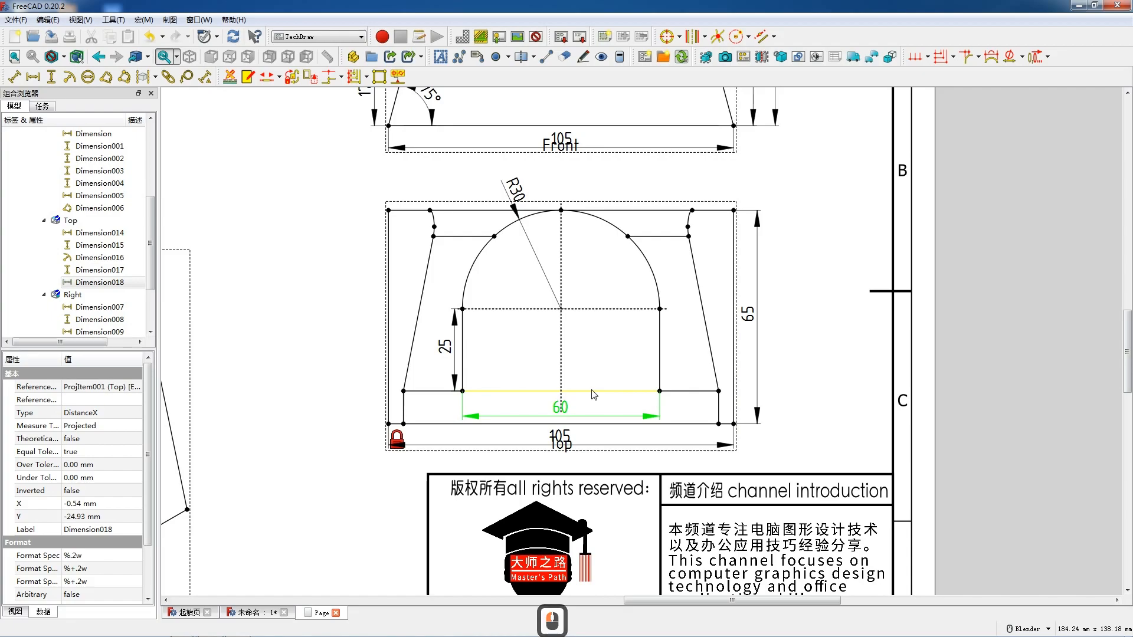
- Insert seven default text annotations on the drawing page
scroll(597, 349, down, 3)
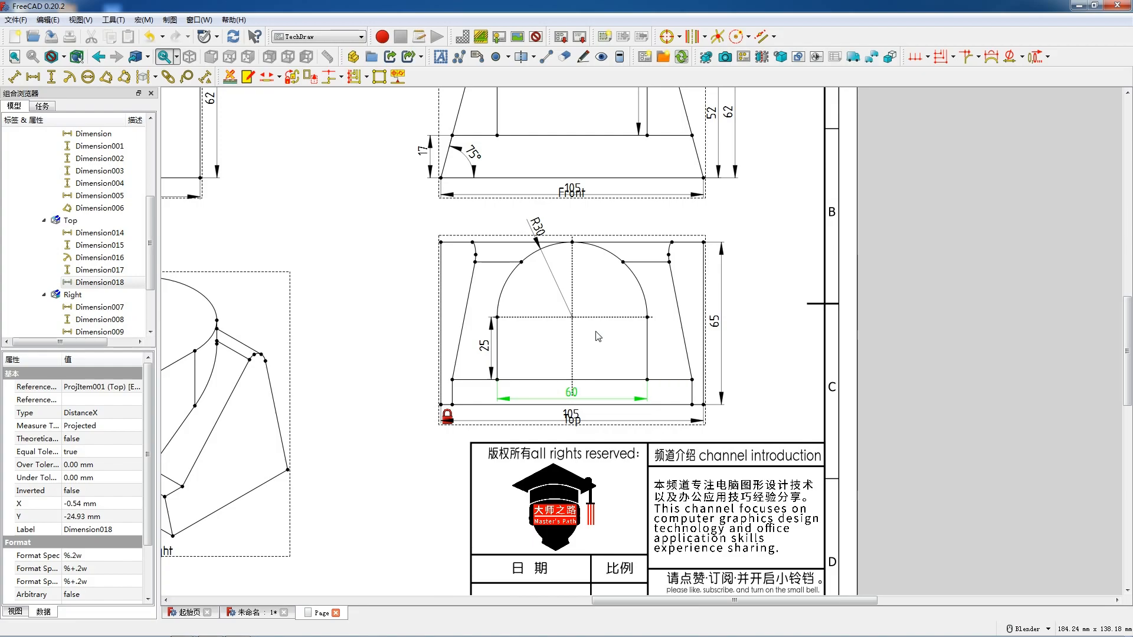
scroll(596, 332, down, 5)
click(440, 56)
click(436, 61)
click(437, 61)
click(437, 61)
- Change one annotation's text to 前视图 and place it below the Front view
double_click(433, 316)
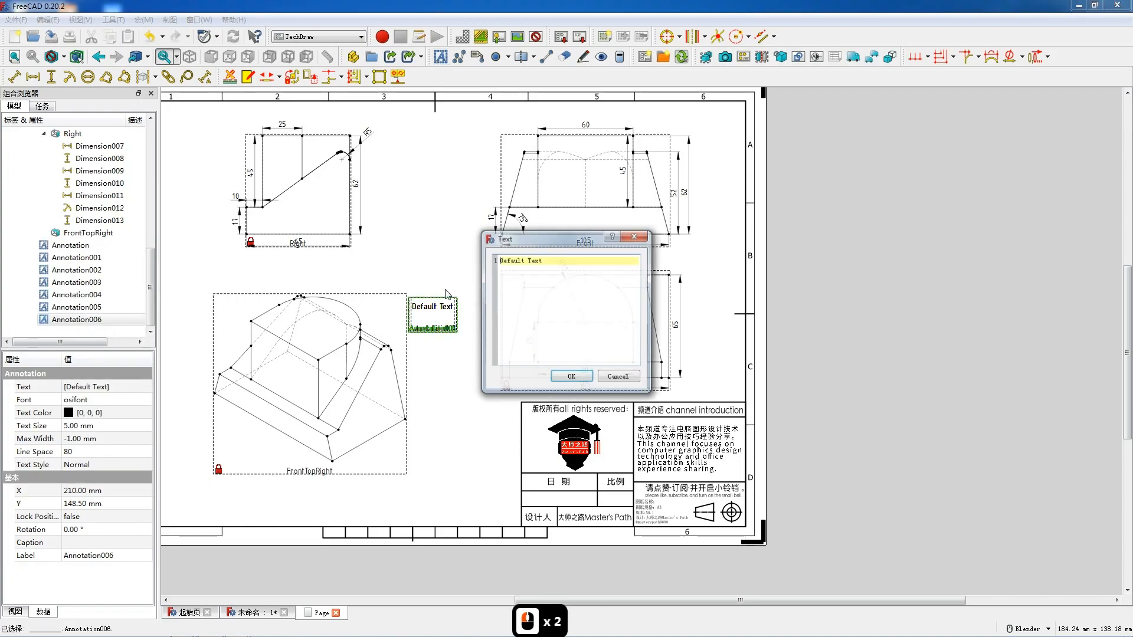
key(ctrl+a)
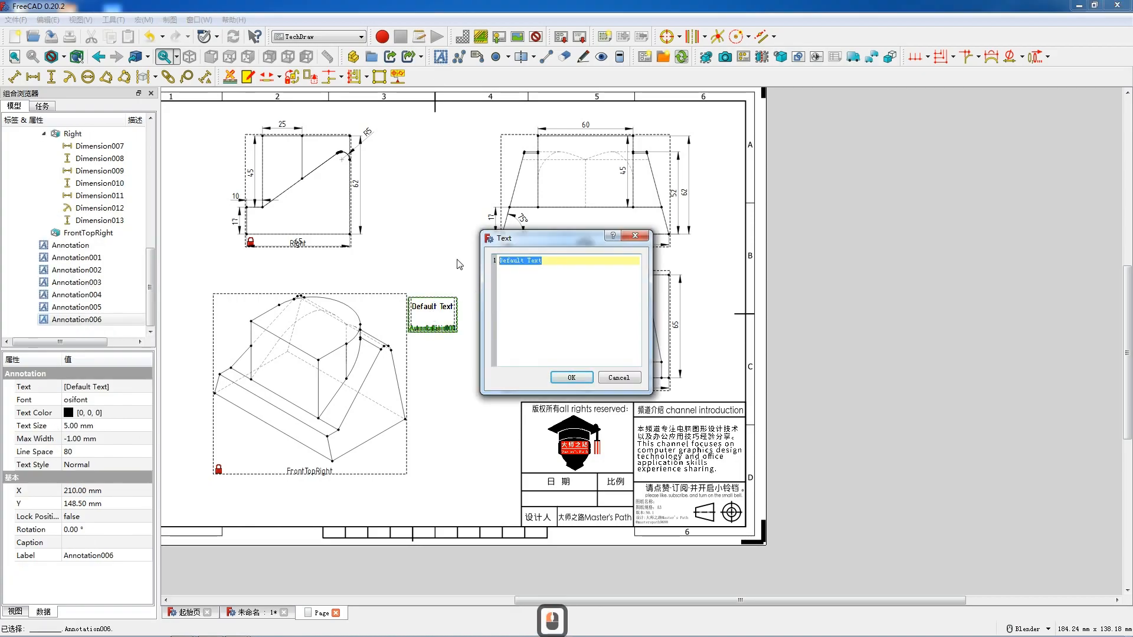
text(qst)
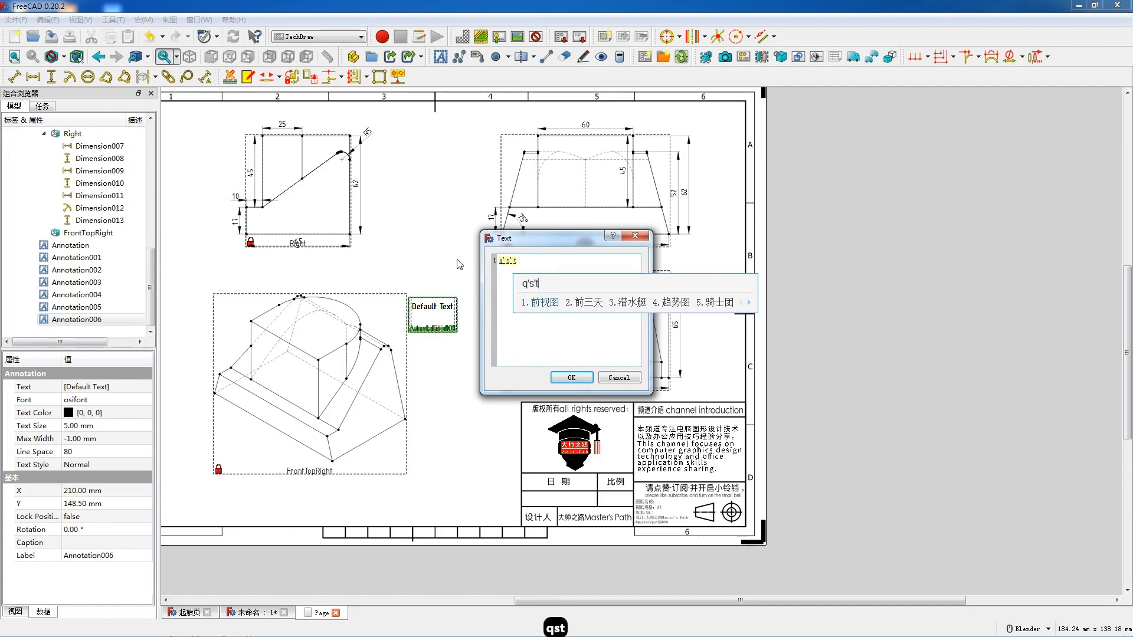
key(space)
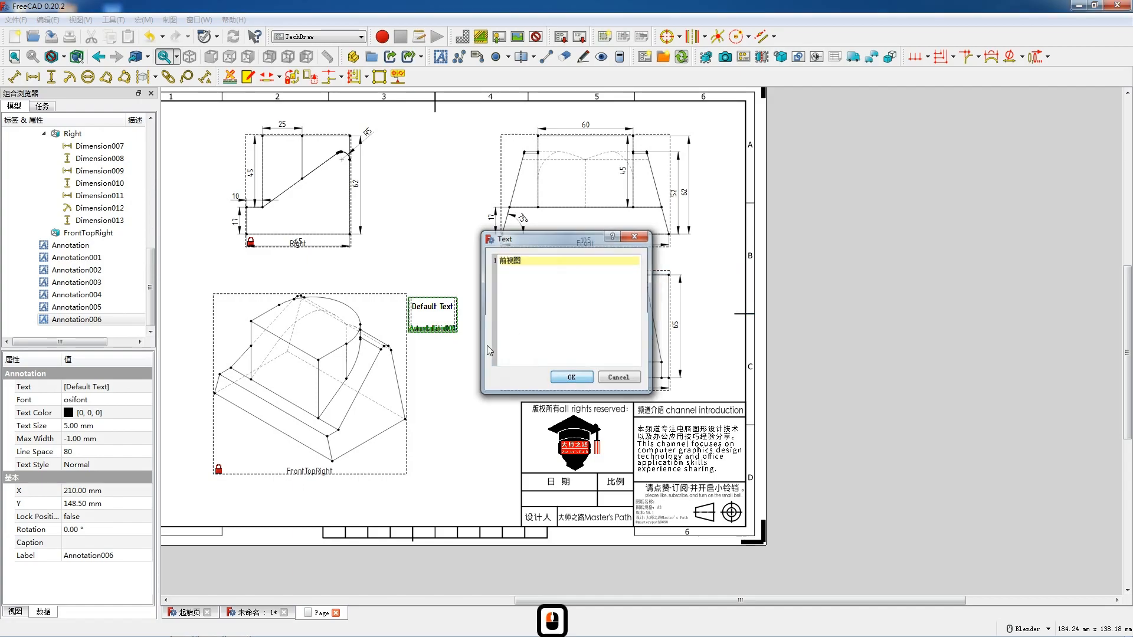
click(570, 378)
mouse_move(437, 313)
mouse_down()
mouse_move(534, 289)
mouse_move(588, 260)
mouse_up()
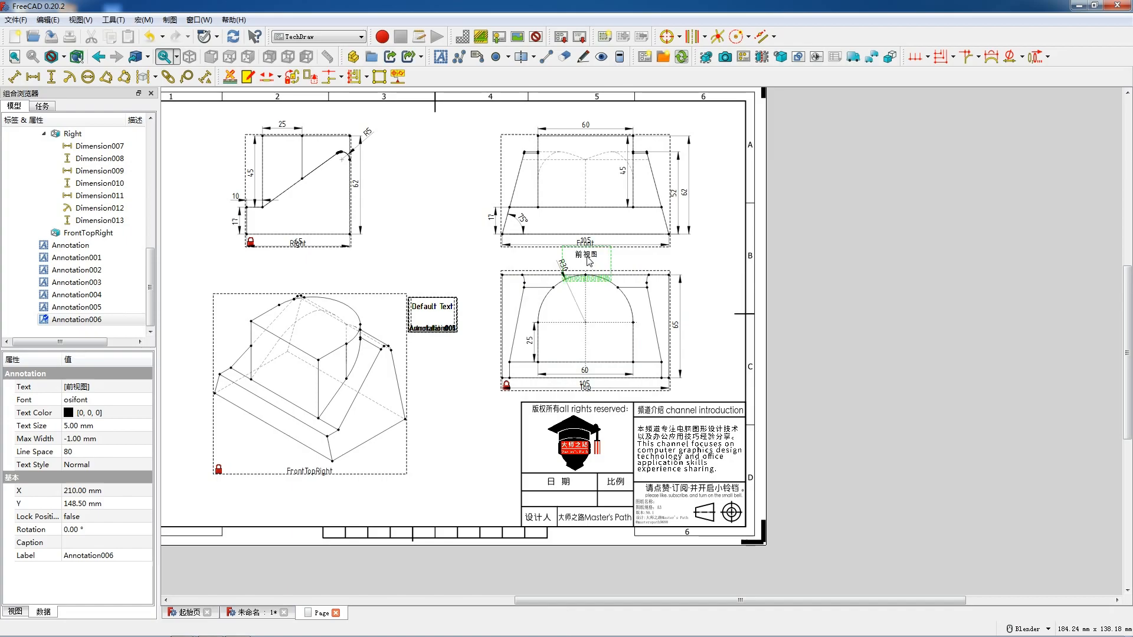
- Change another default annotation's text to 右视图 and place it below the Right view
double_click(425, 314)
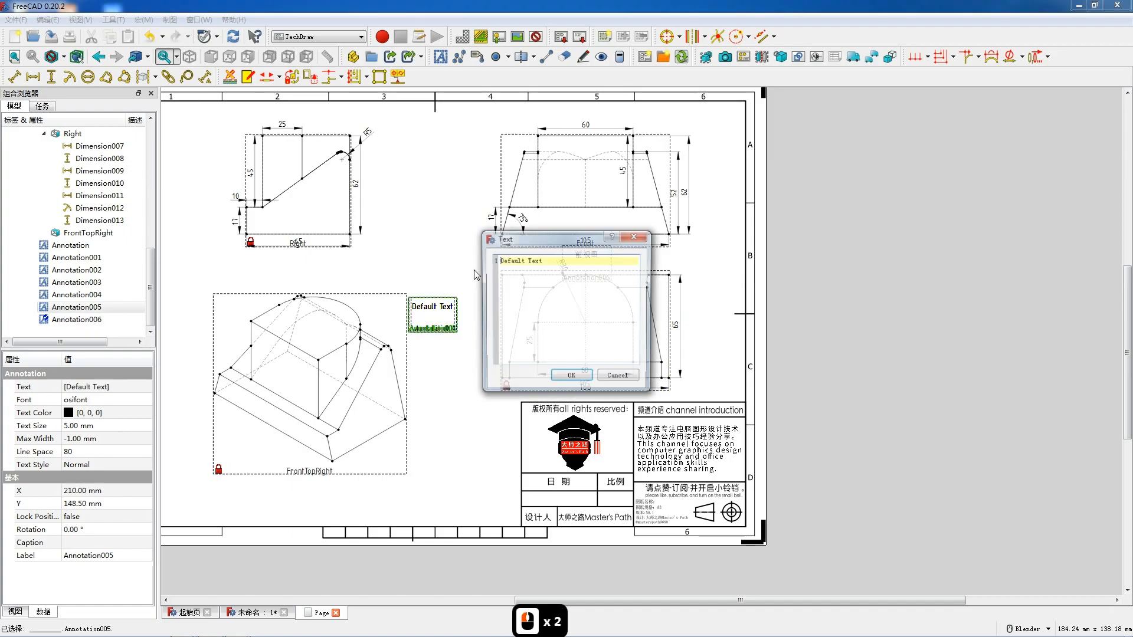
drag(544, 262, 488, 268)
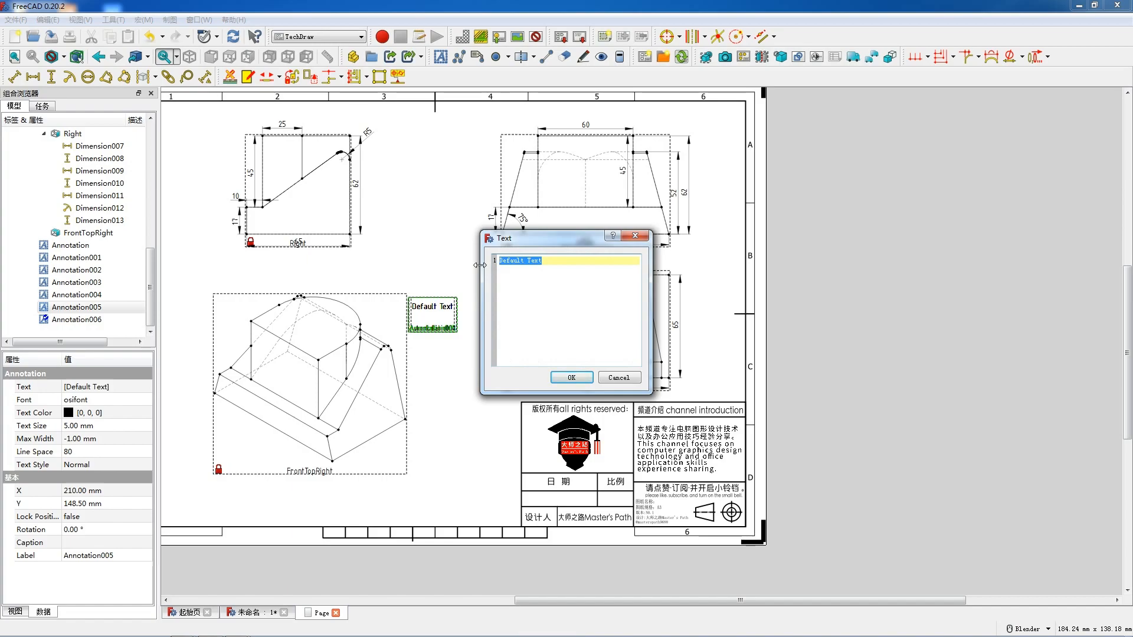
text(右视图)
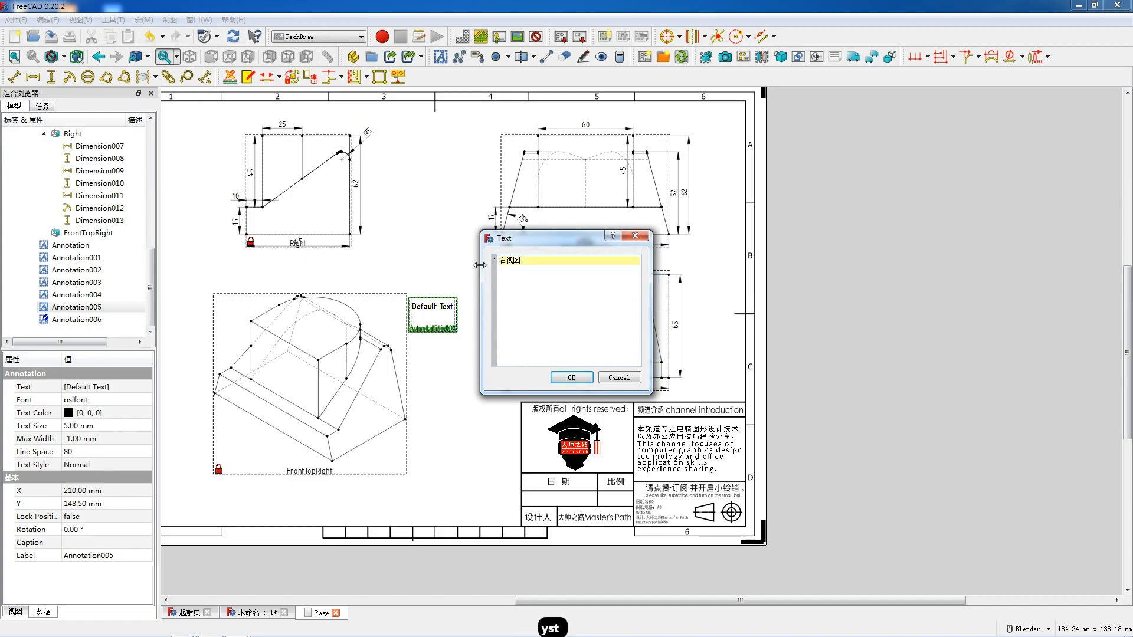
click(573, 379)
drag(434, 312, 300, 255)
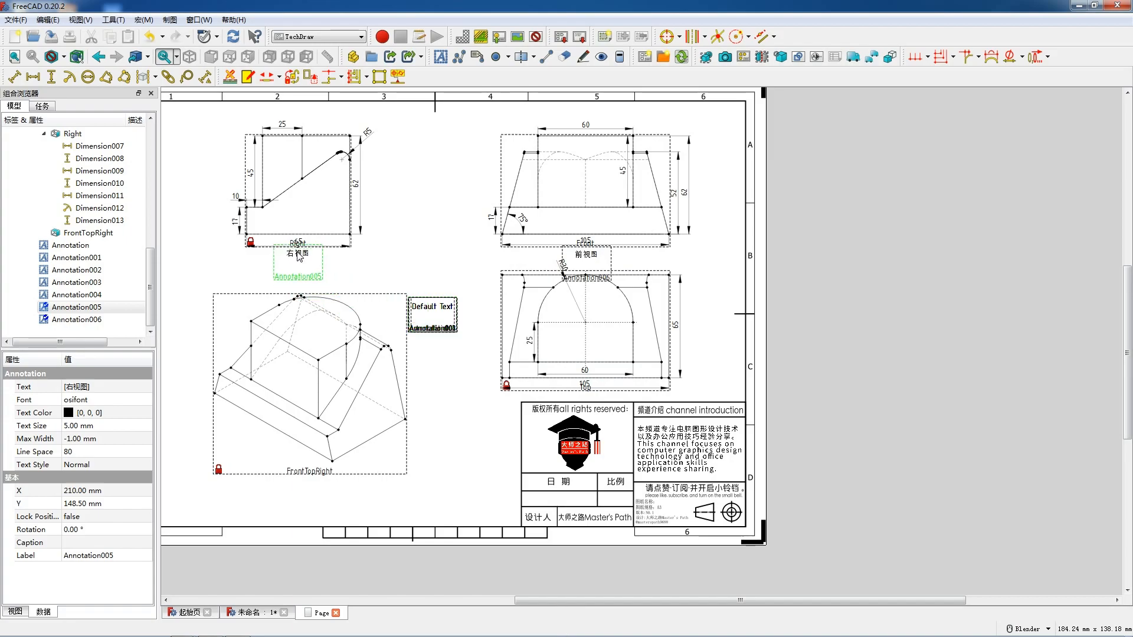
- Change another default annotation's text to 顶视图 and place it below the Top view
double_click(423, 311)
key(ctrl+a)
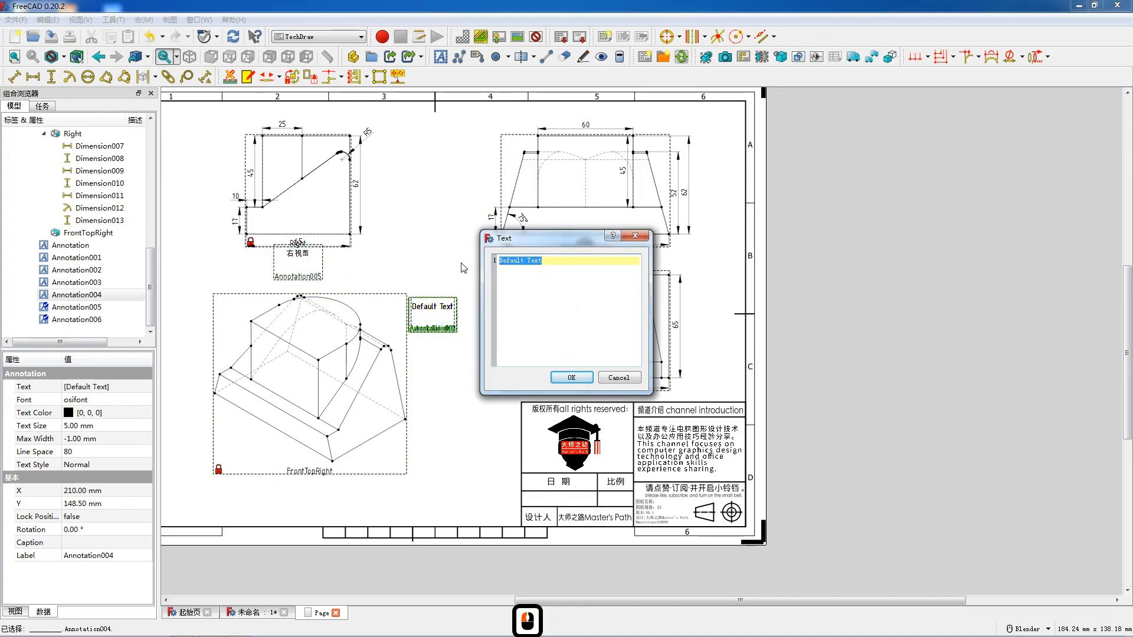
text(顶视图)
click(577, 379)
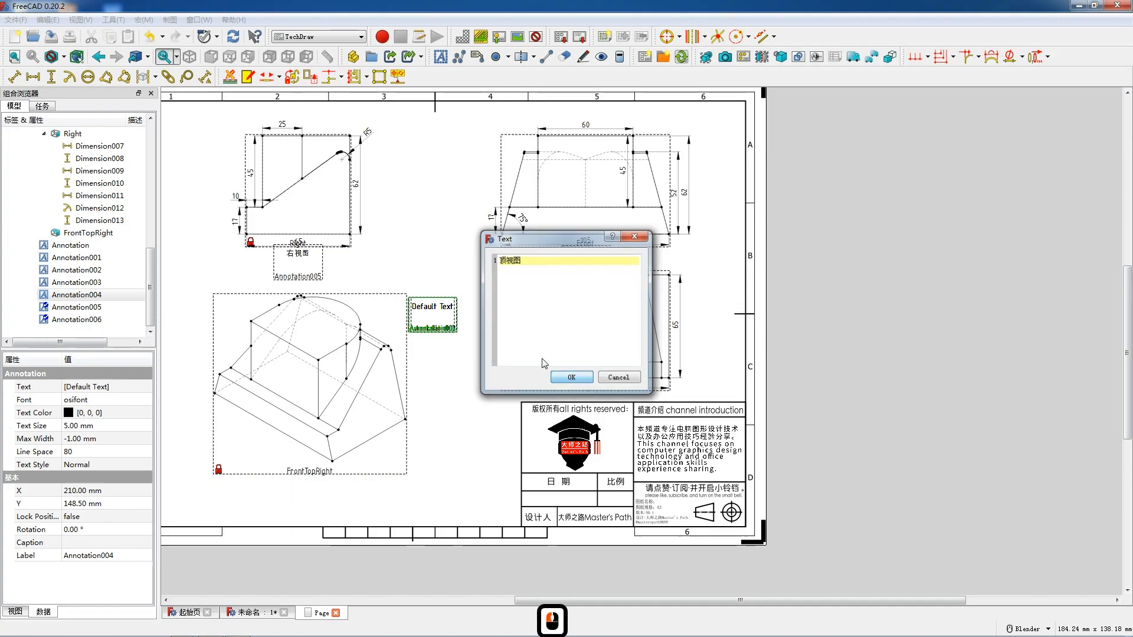
drag(431, 311, 581, 394)
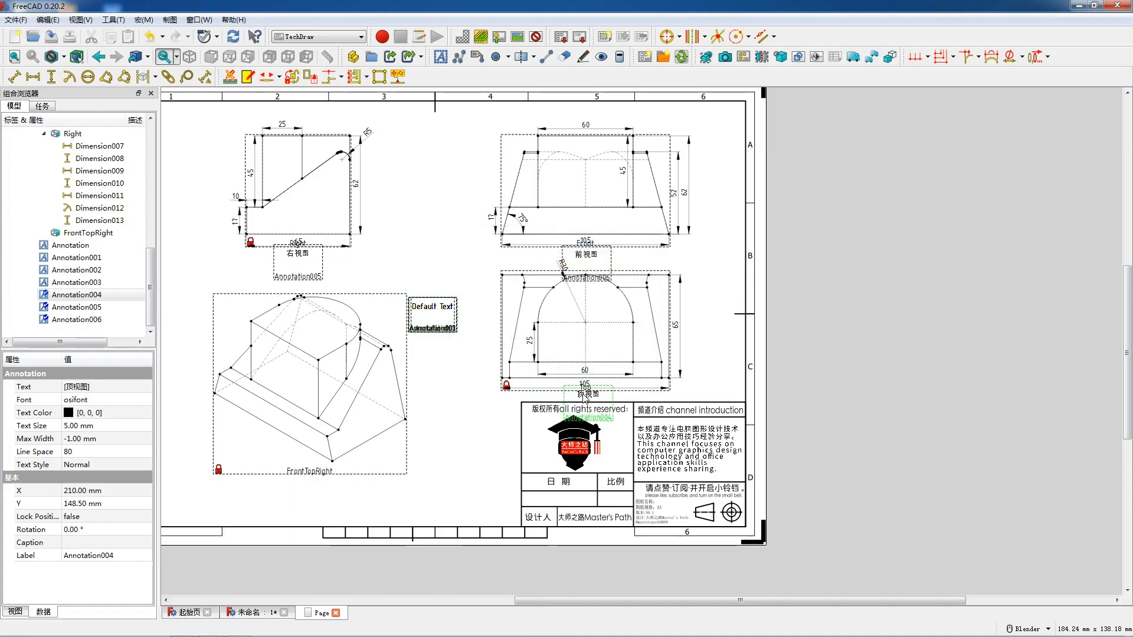
- Change a default annotation's text to 透视图 and place it below the isometric view
double_click(432, 313)
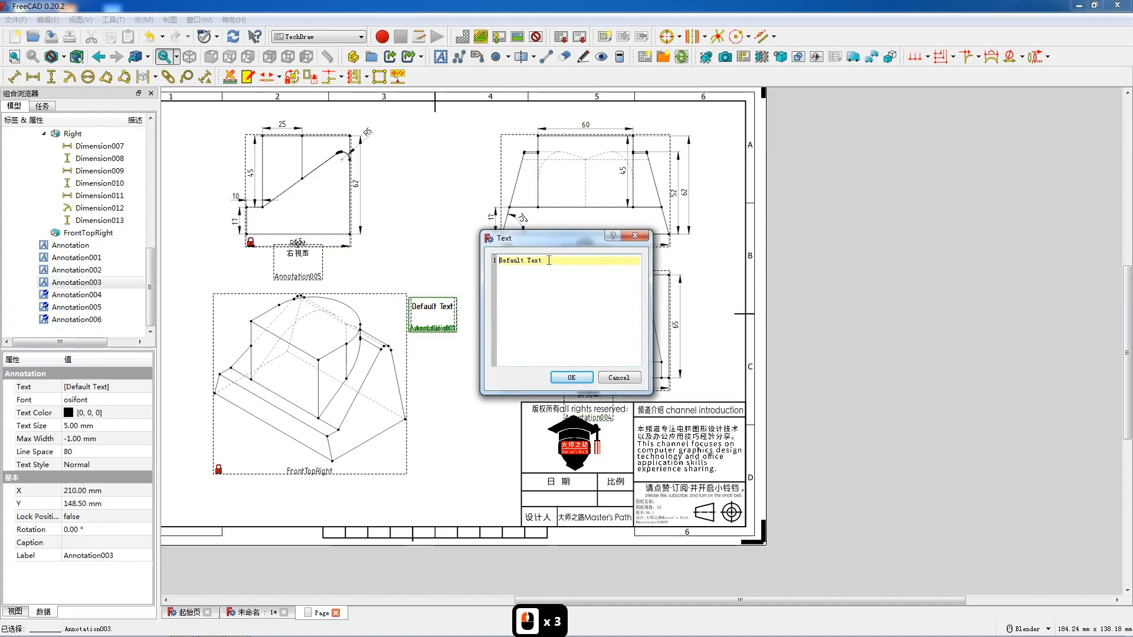
triple_click(549, 260)
text(透视图)
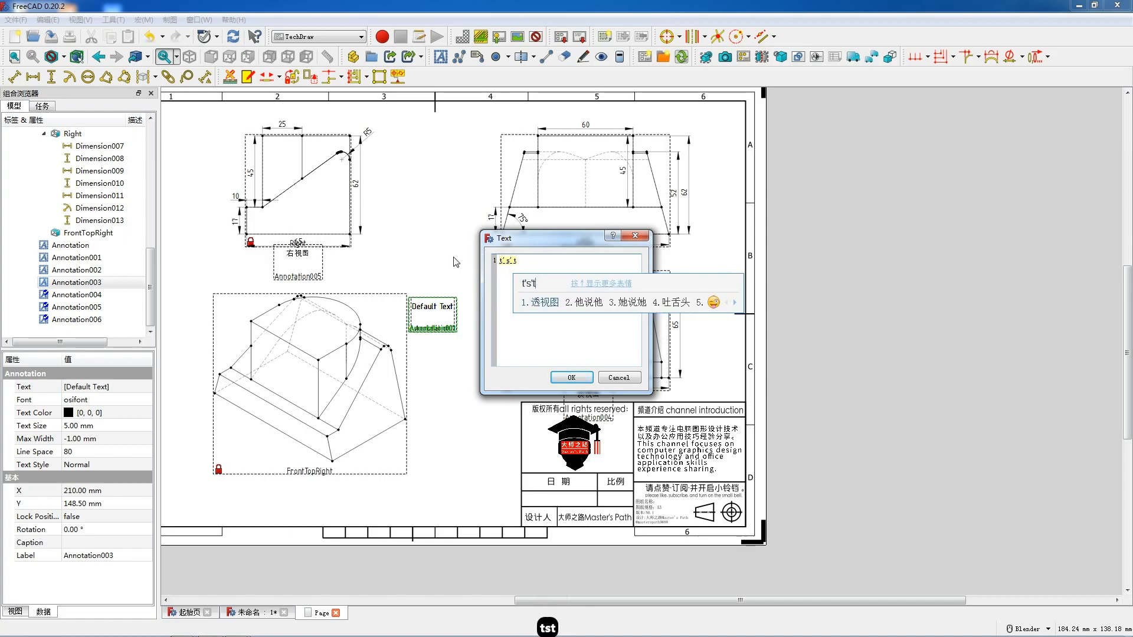
click(571, 378)
mouse_move(432, 316)
mouse_down()
mouse_move(328, 441)
mouse_move(310, 481)
mouse_up()
- Change another default annotation's text to 2023.06.19 and place it in the title block cell under 日期
double_click(433, 307)
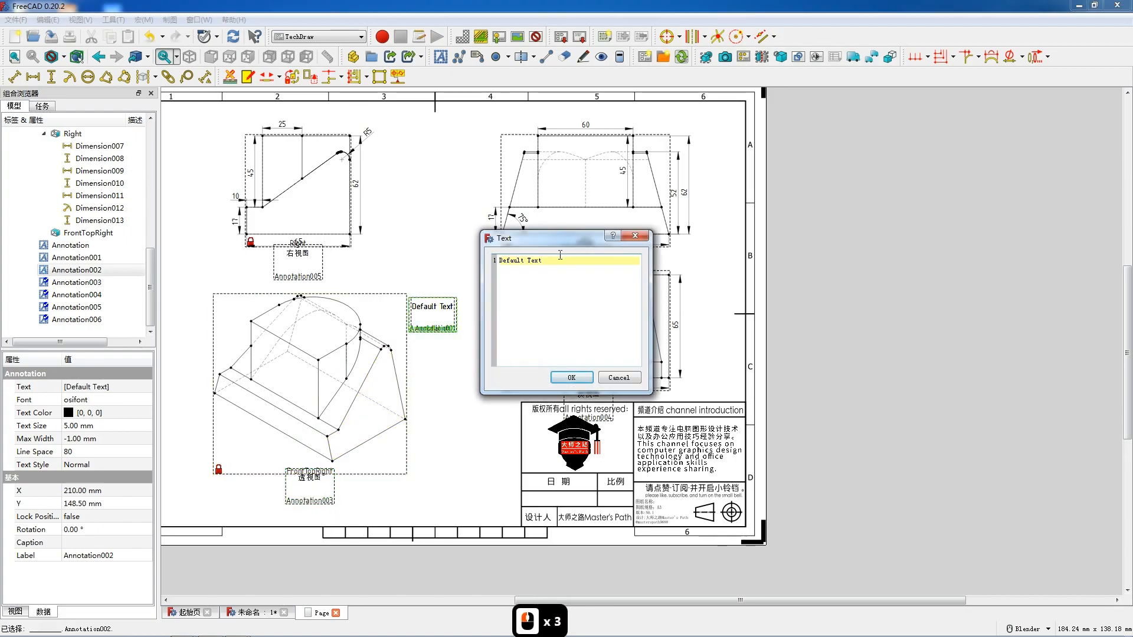
drag(560, 257, 462, 262)
text(2)
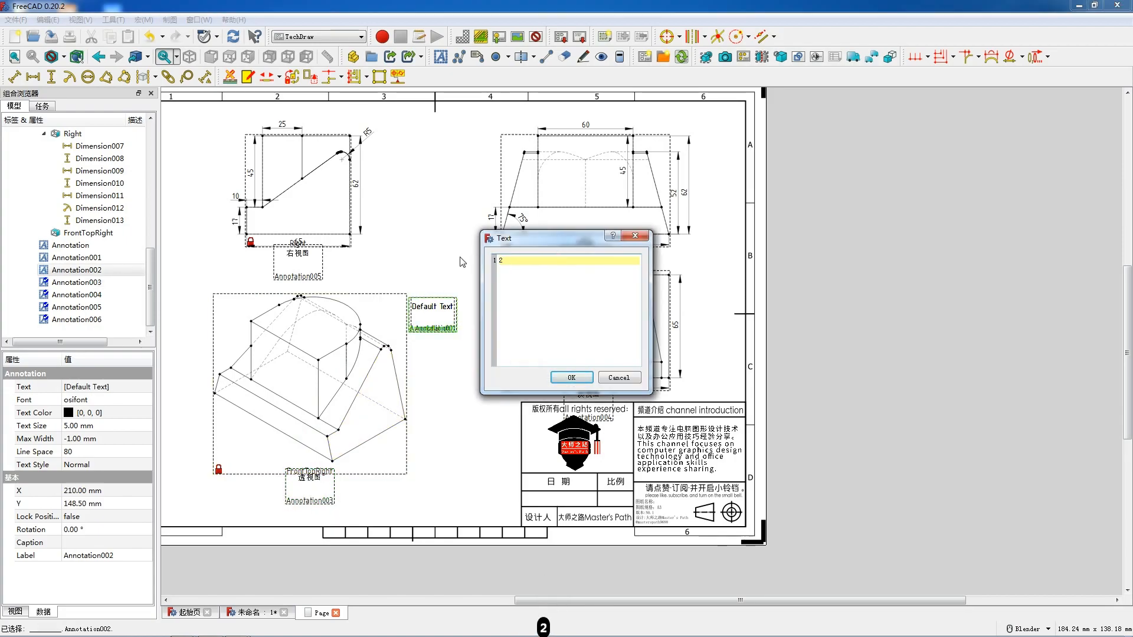
text(023.06.19)
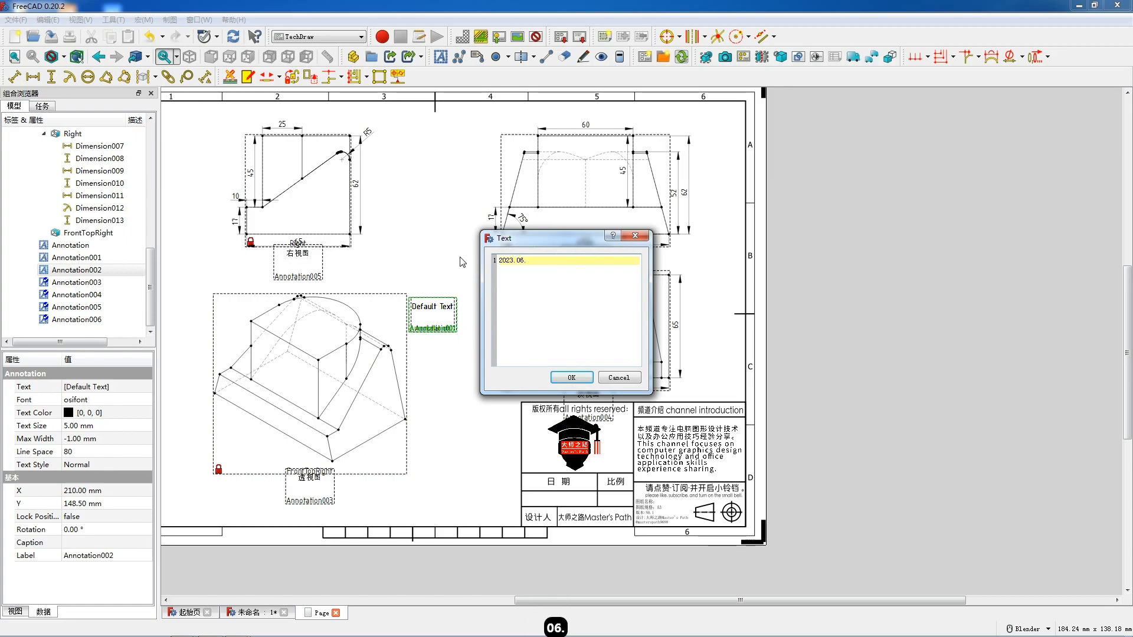
click(571, 377)
mouse_move(437, 311)
mouse_down()
mouse_move(560, 472)
mouse_move(563, 501)
mouse_up()
- Change another default annotation's text to 1: 1 and place it in the title block cell under 比例
double_click(433, 313)
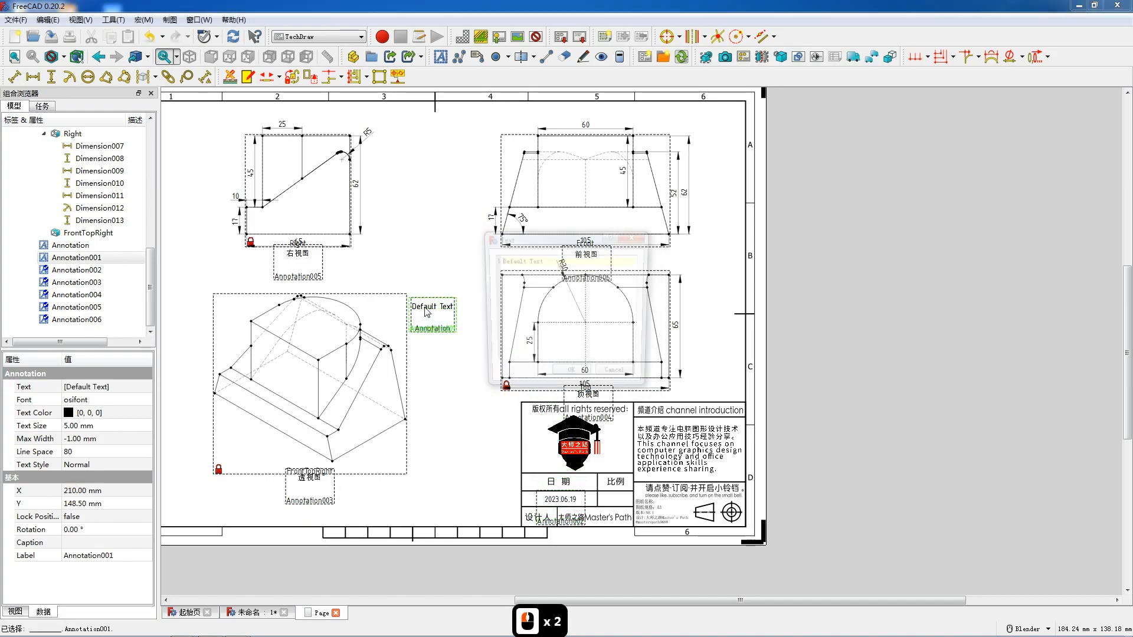
drag(542, 260, 457, 262)
text(1: 1)
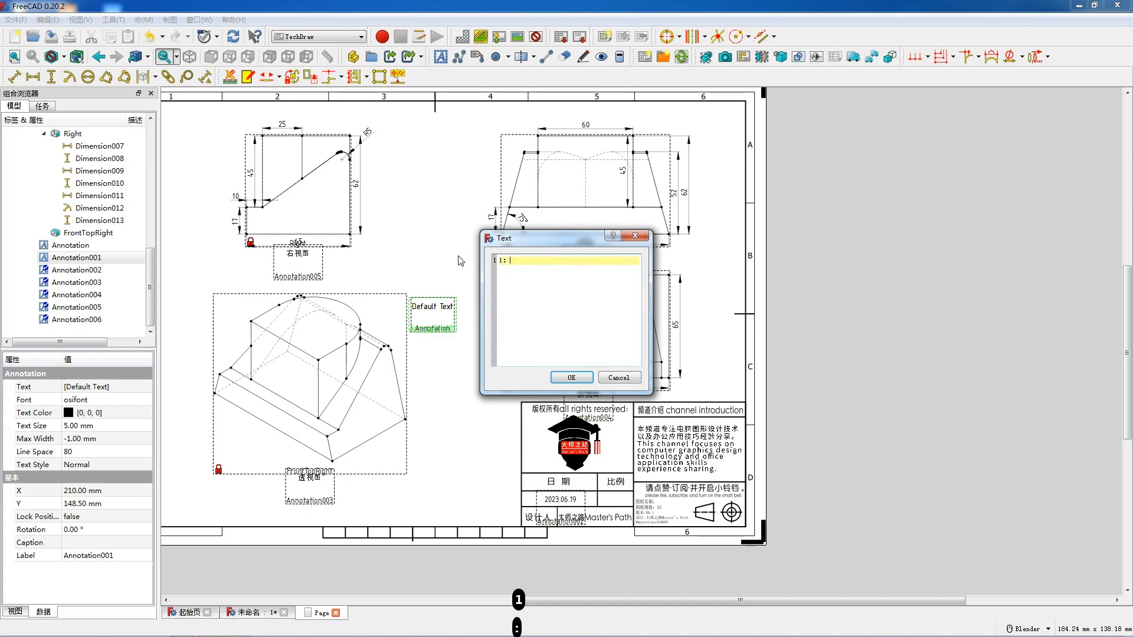
click(571, 378)
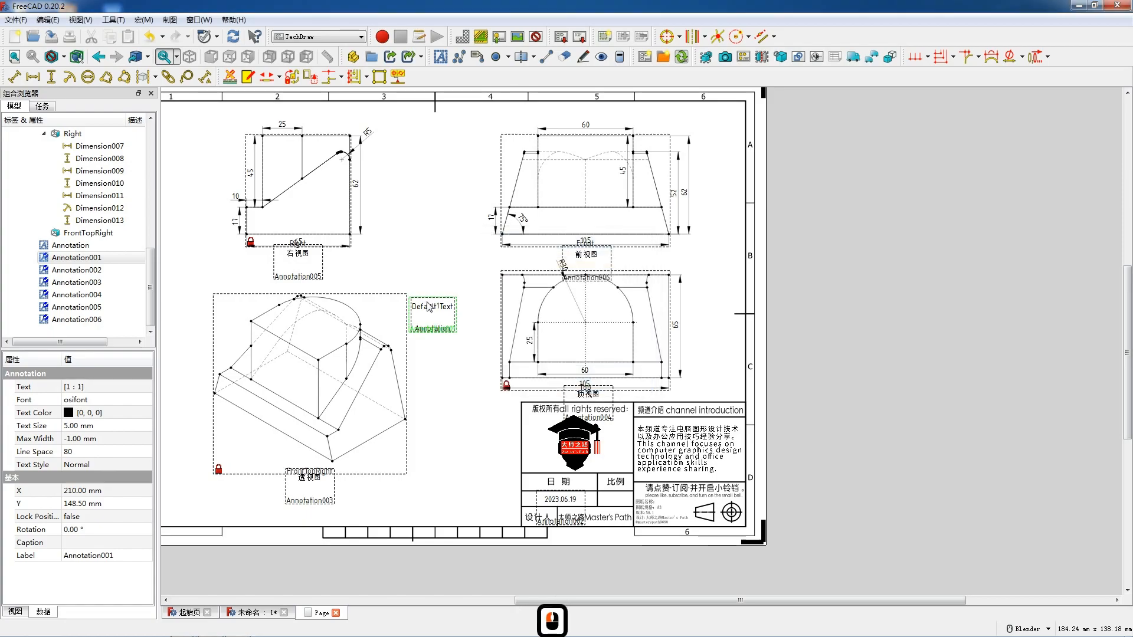
drag(444, 321, 614, 502)
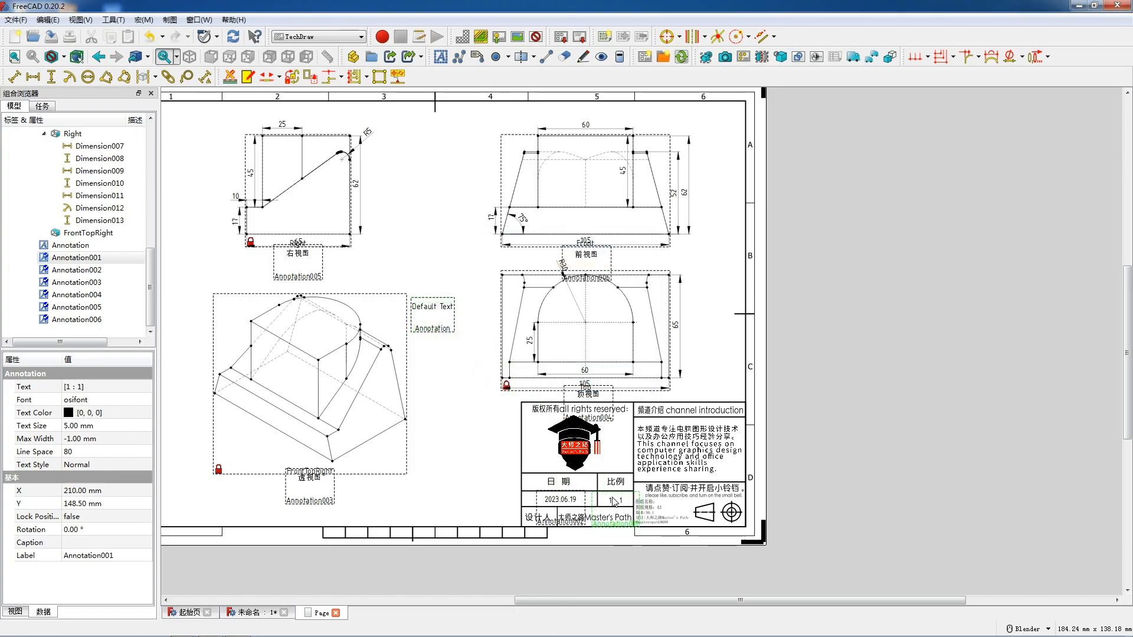
- Change the last default annotation's text to 机械产品零件072
double_click(433, 307)
drag(556, 269, 499, 260)
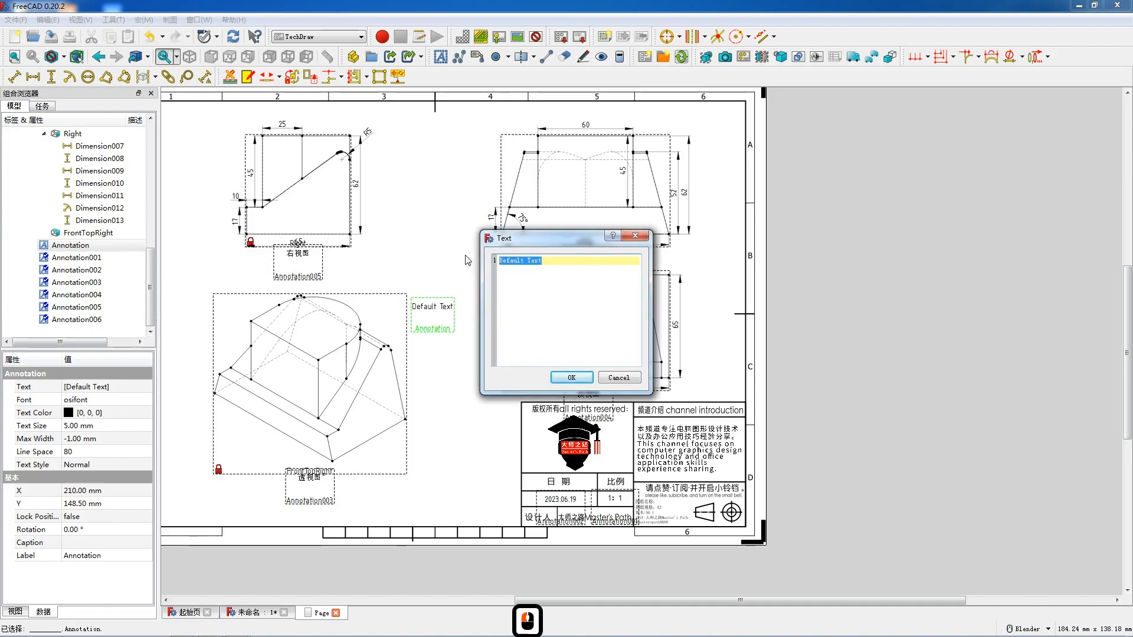
text(jx)
key(space)
text(cp)
key(space)
text(lj)
key(space)
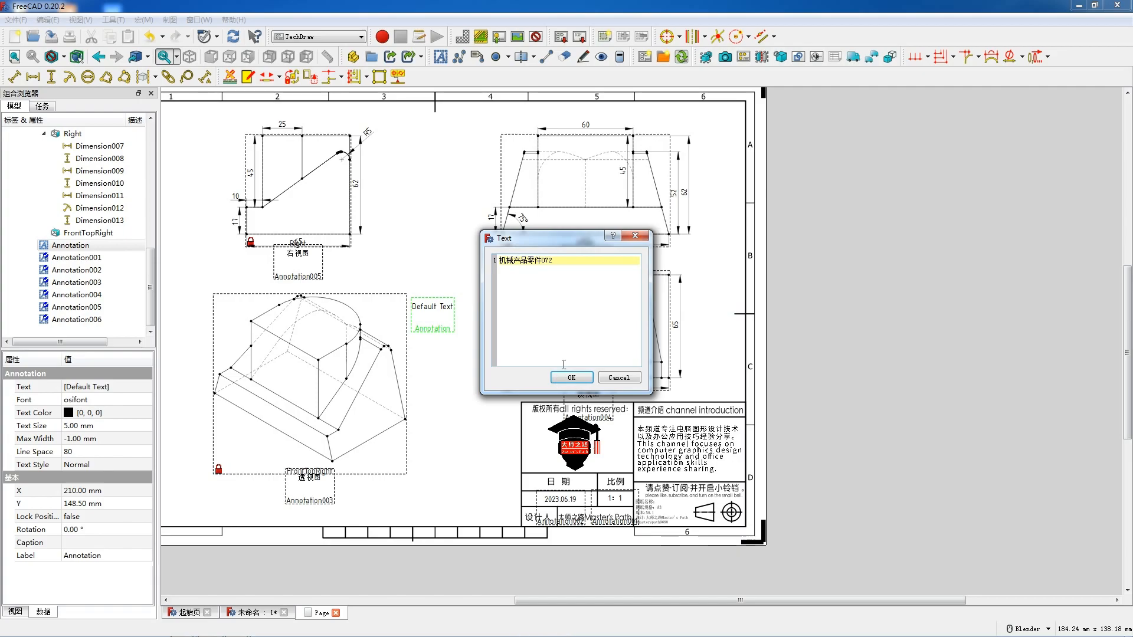
click(571, 377)
- Set the 机械产品零件072 annotation's text size to 3 mm and place it in the title block beside the projection symbol
click(83, 427)
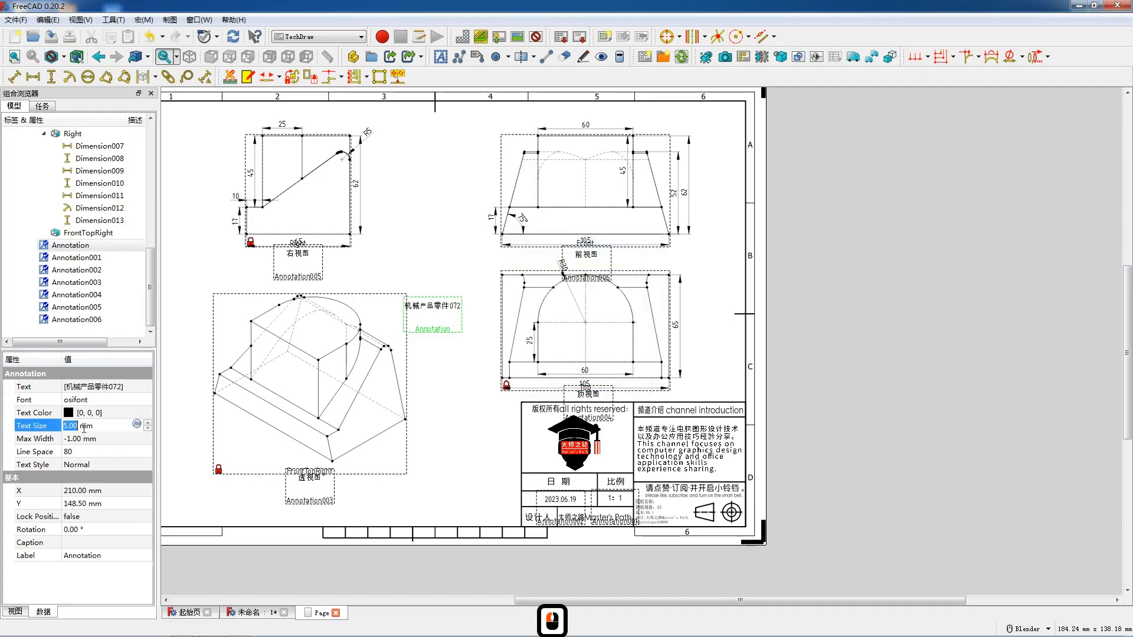
text(3)
key(Return)
mouse_move(469, 336)
mouse_down()
mouse_move(651, 496)
mouse_move(684, 510)
mouse_up()
- Turn off the view frames on the drawing page and show the whole sheet
right_click(444, 337)
click(472, 344)
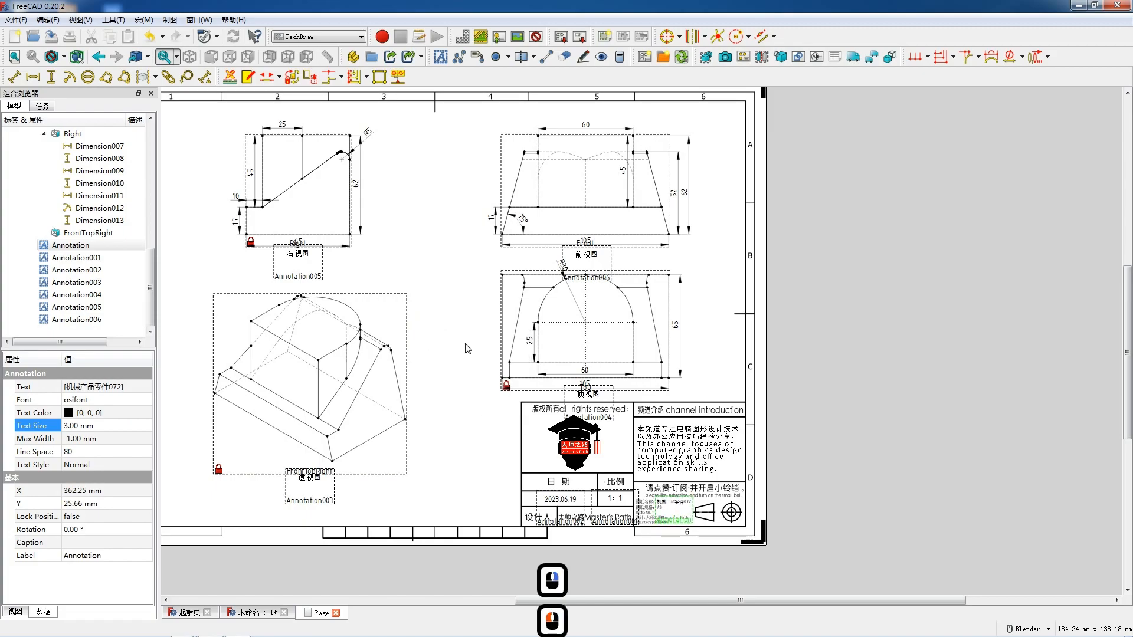
scroll(491, 347, down, 3)
scroll(491, 347, down, 1)
scroll(415, 301, up, 3)
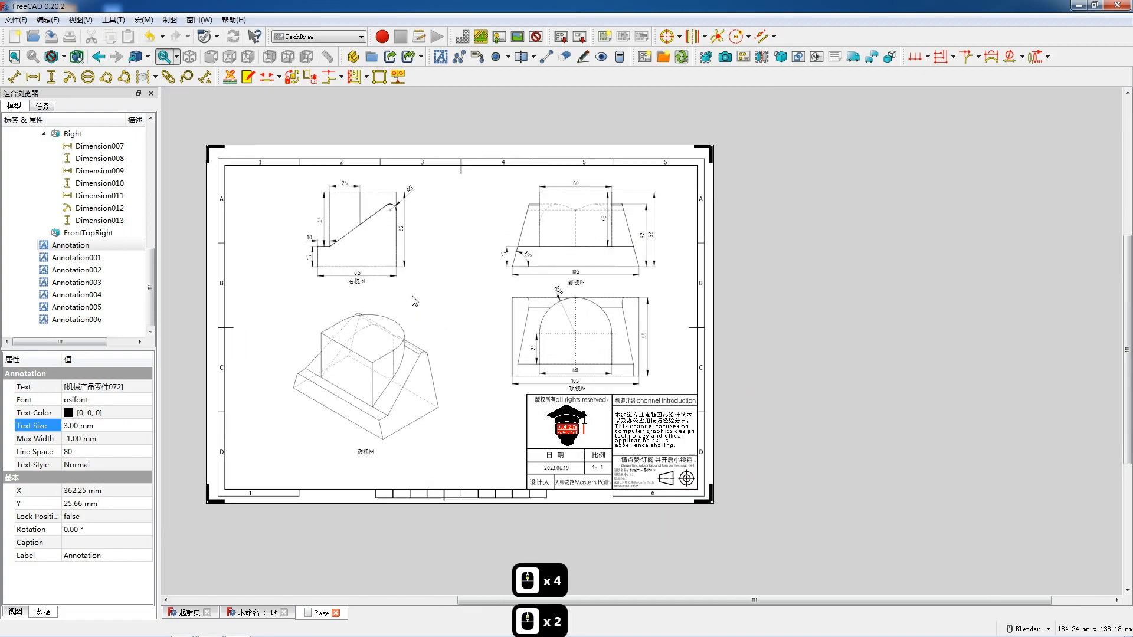